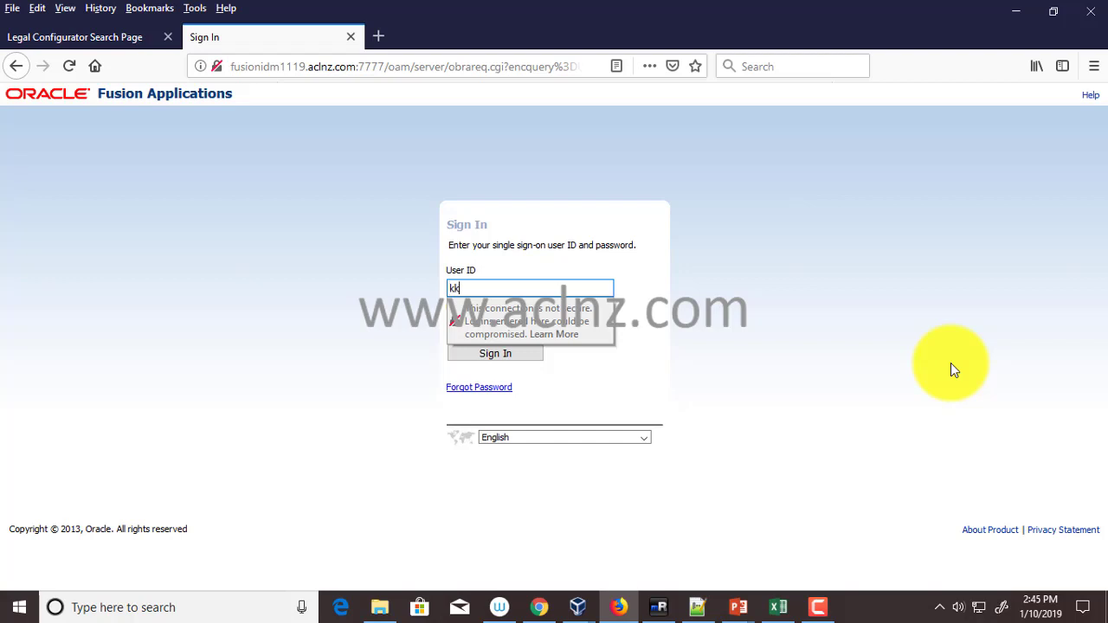
- Sign in with the user ID and account password, and dismiss the browser's offer to save the login
{"action": "key", "text": "Tab"}
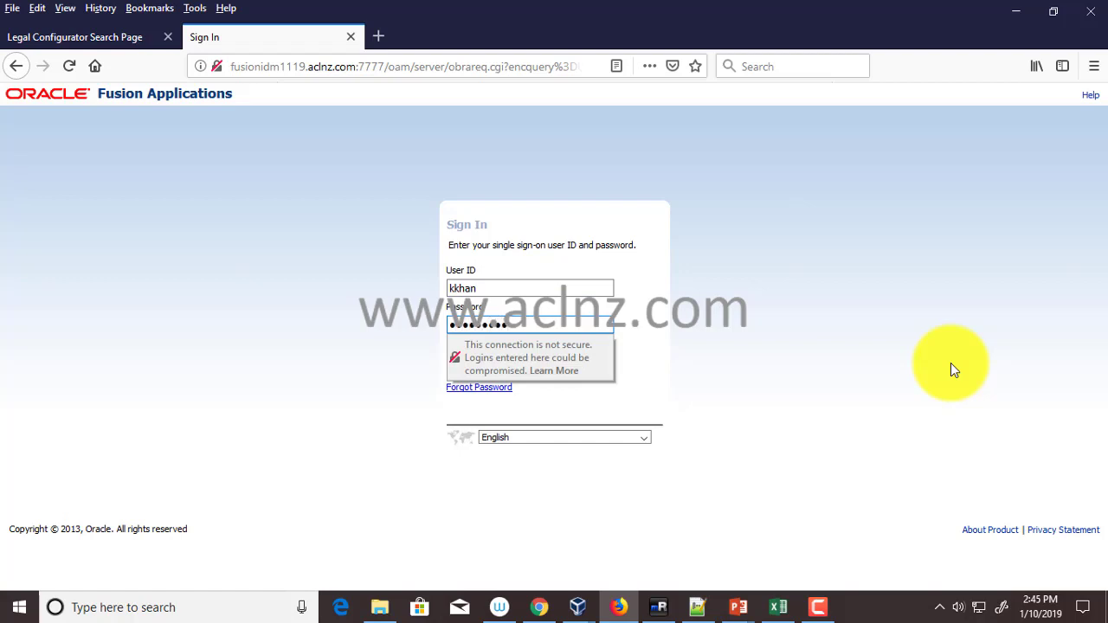
{"action": "key", "text": "Tab"}
{"action": "left_click", "coordinate": [495, 355]}
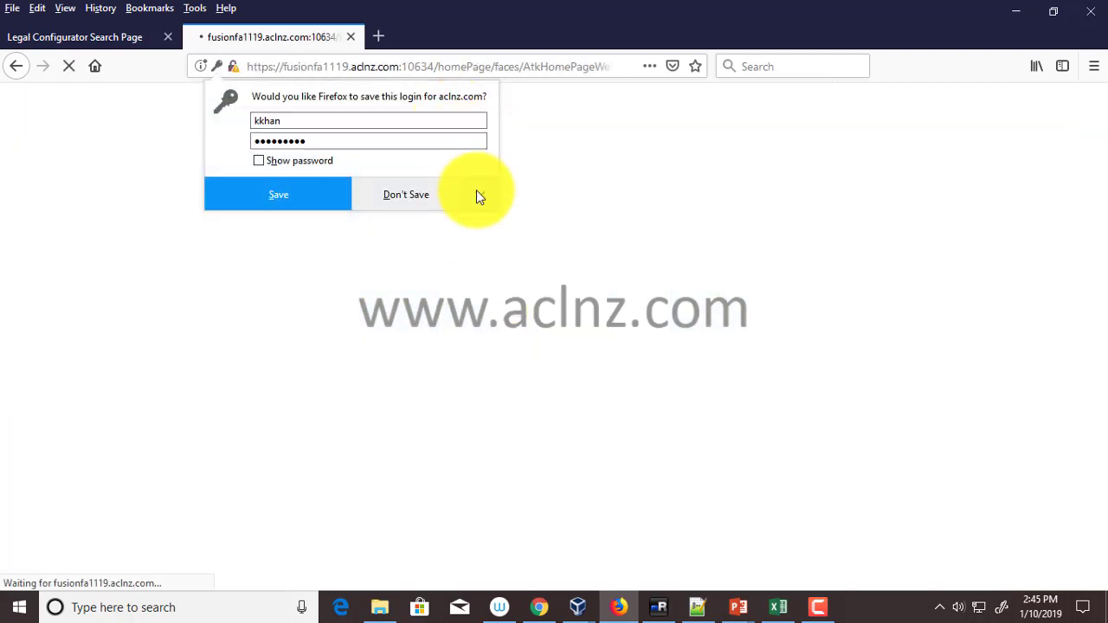
{"action": "left_click", "coordinate": [445, 201]}
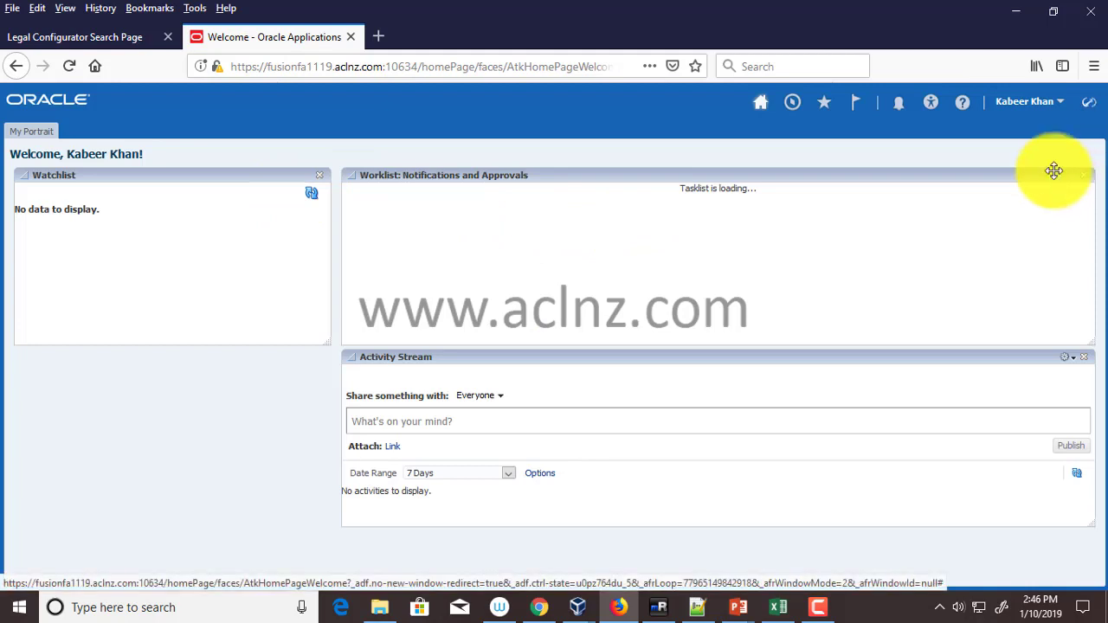
- Go to Setup and Maintenance and open the Vision Corporation Project implementation project
{"action": "left_click", "coordinate": [1063, 104]}
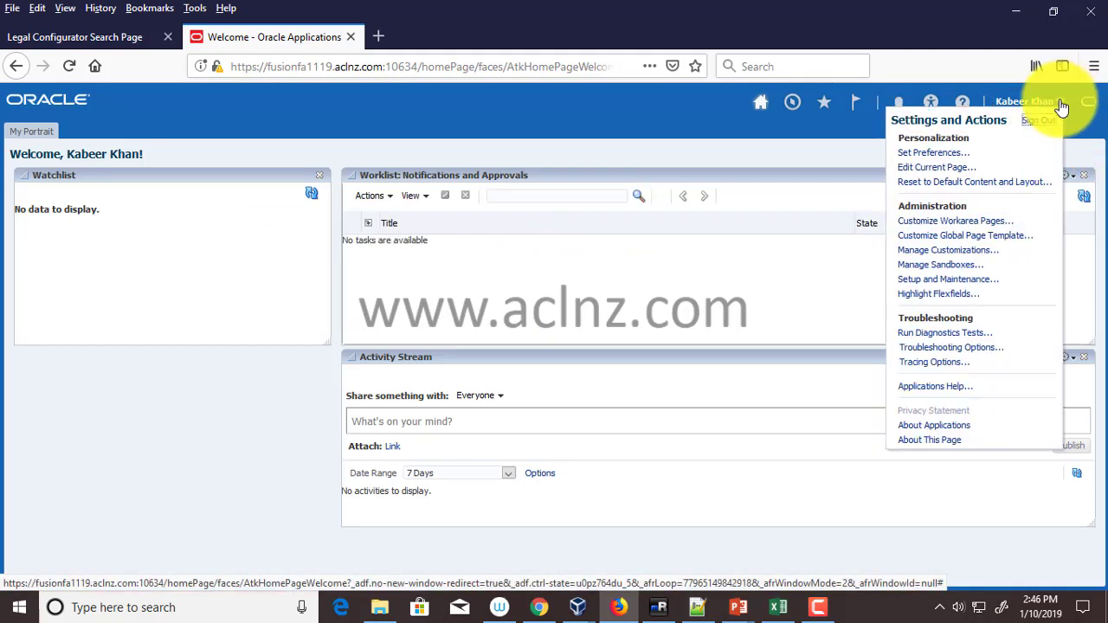
{"action": "left_click", "coordinate": [967, 278]}
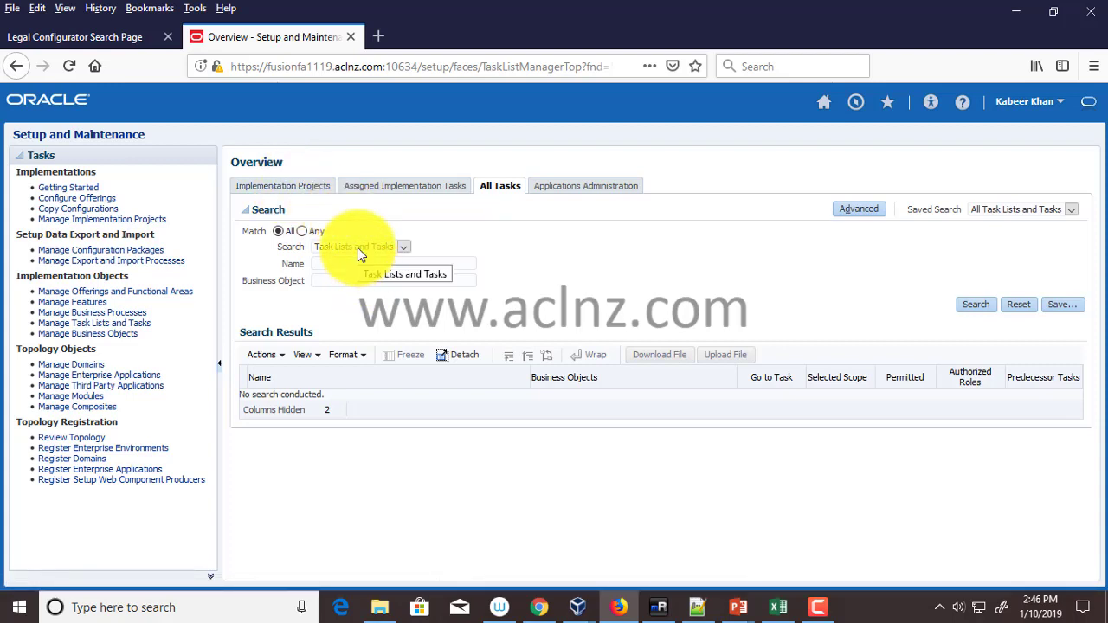
{"action": "left_click", "coordinate": [387, 264]}
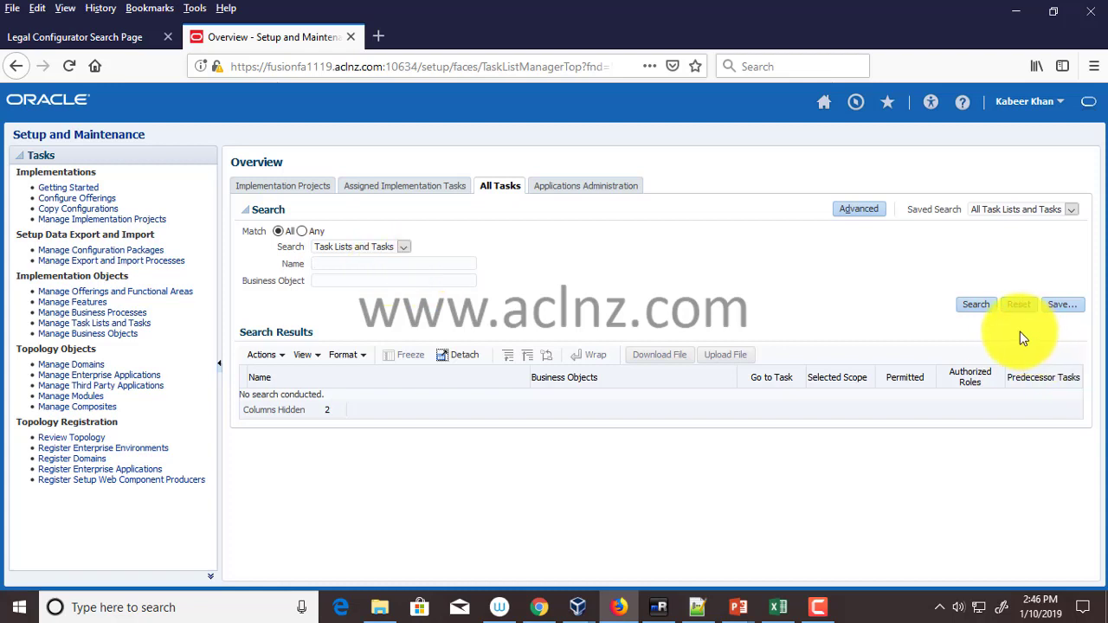
{"action": "left_click", "coordinate": [289, 194]}
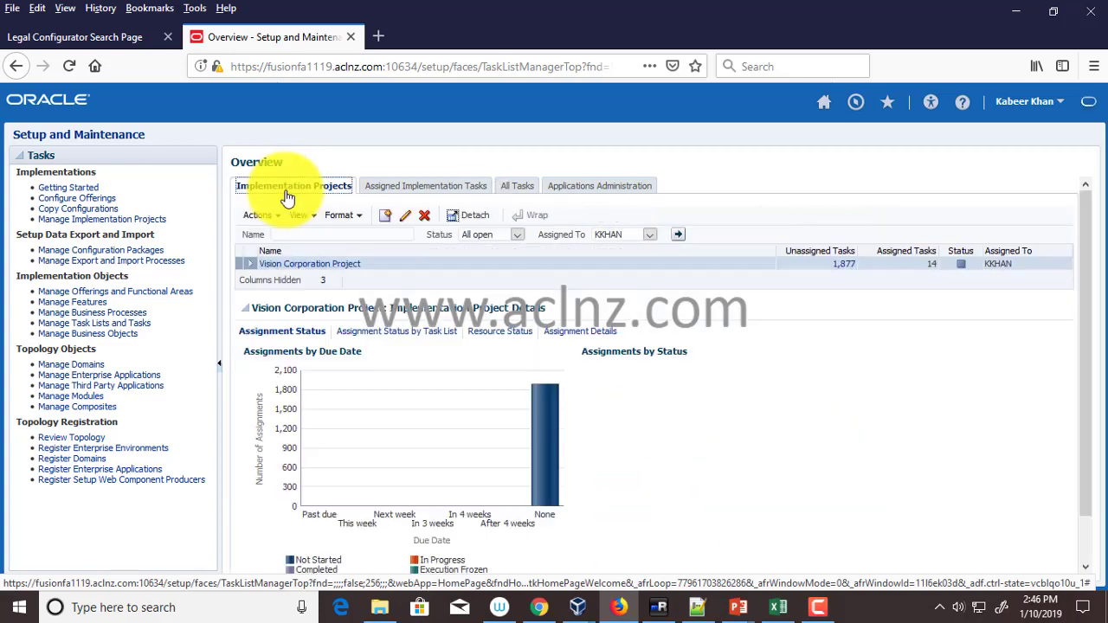
{"action": "left_click", "coordinate": [286, 265]}
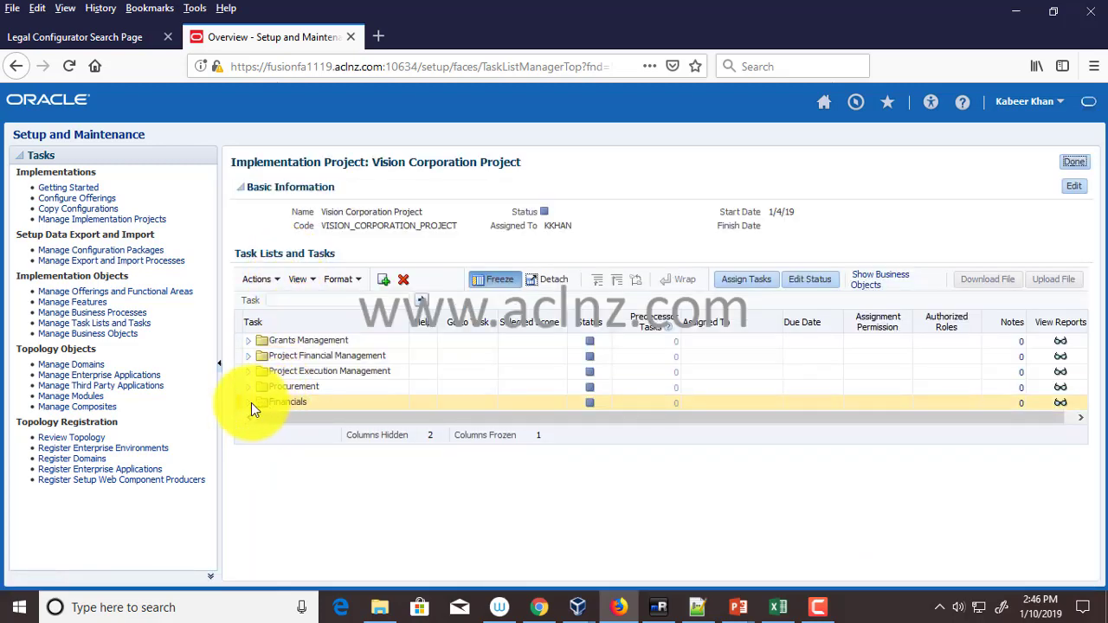
- Widen the Task column, expand Financials down to Define Initial Configuration, and select the Establish Enterprise Structures task
{"action": "left_click", "coordinate": [248, 403]}
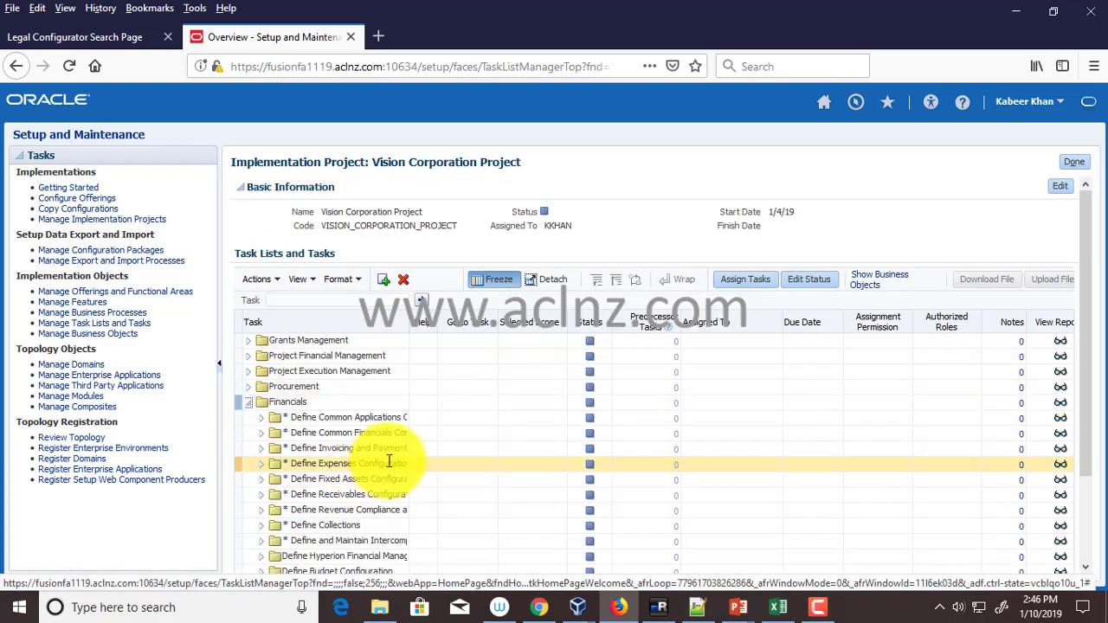
{"action": "left_click_drag", "start_coordinate": [419, 300], "coordinate": [508, 367]}
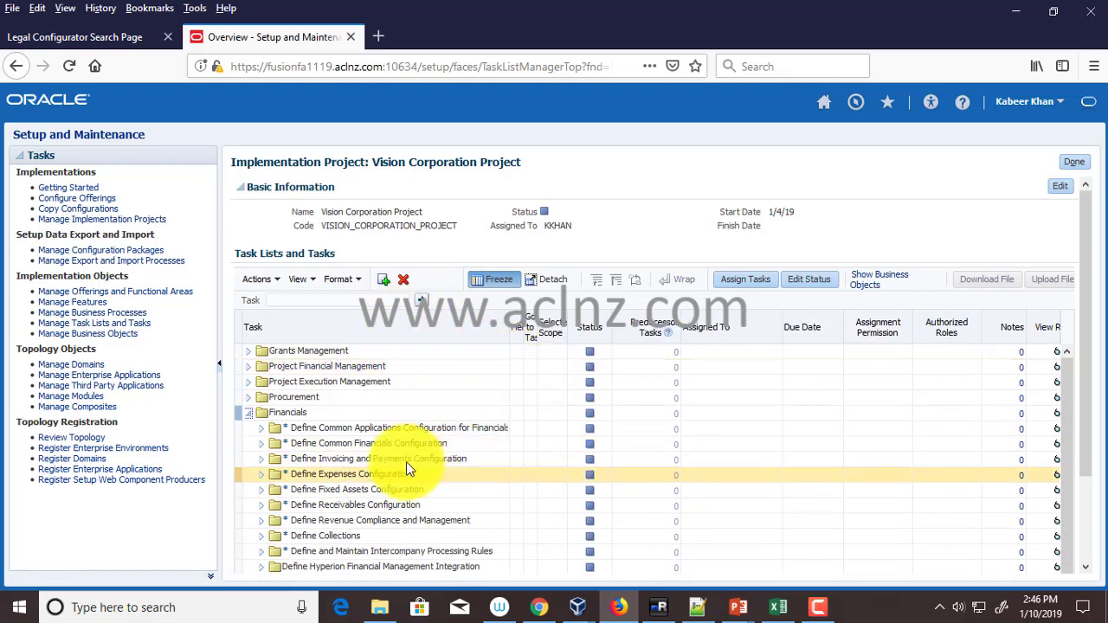
{"action": "left_click", "coordinate": [261, 429]}
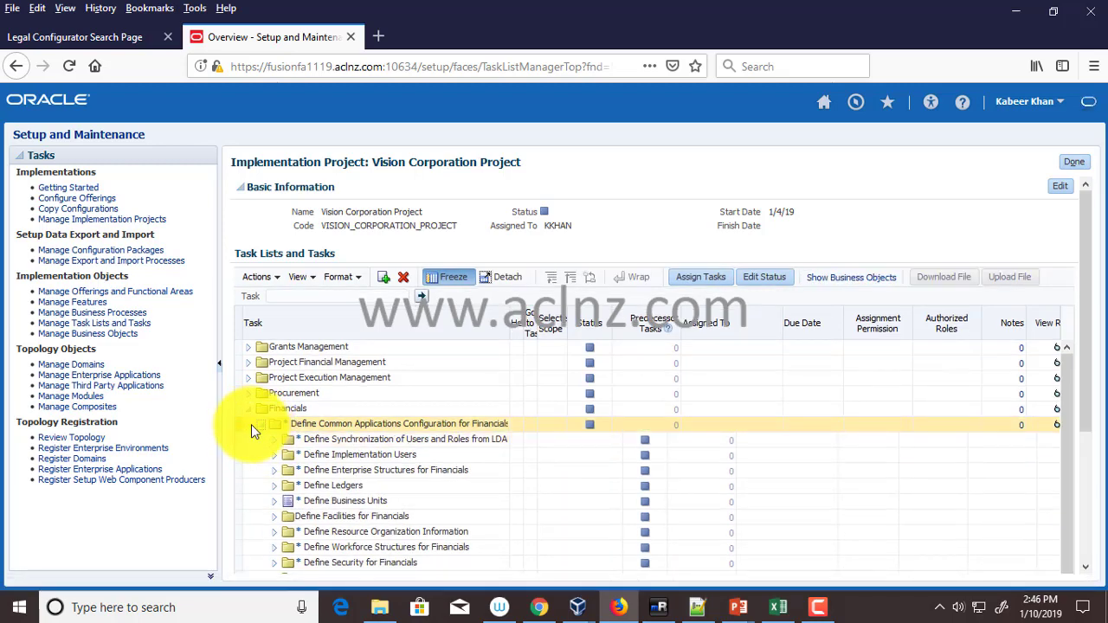
{"action": "left_click", "coordinate": [274, 470]}
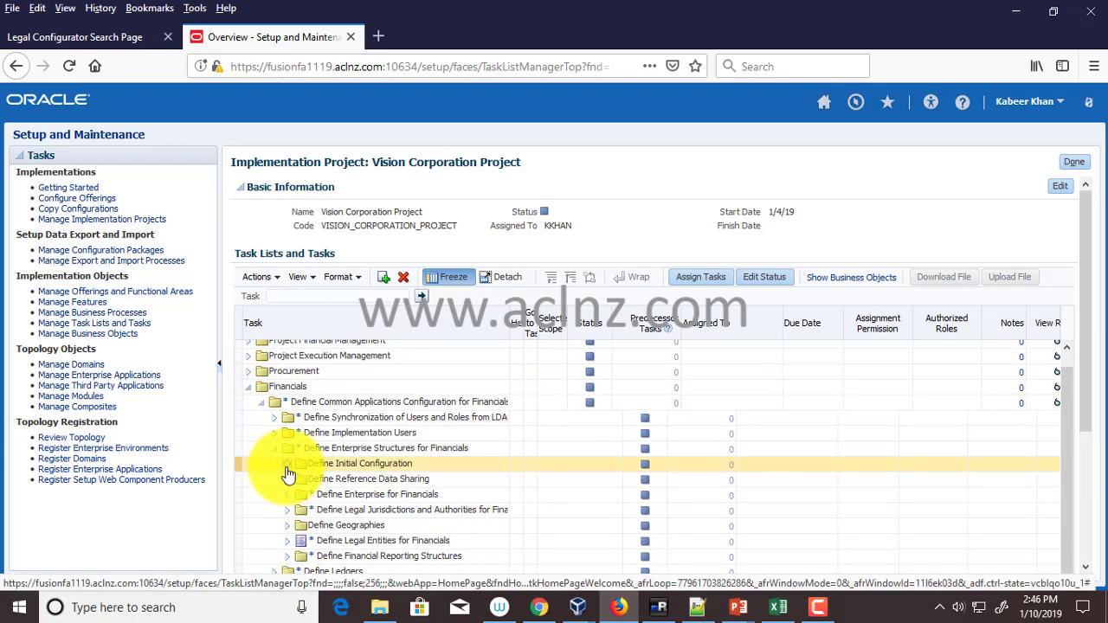
{"action": "left_click", "coordinate": [288, 465]}
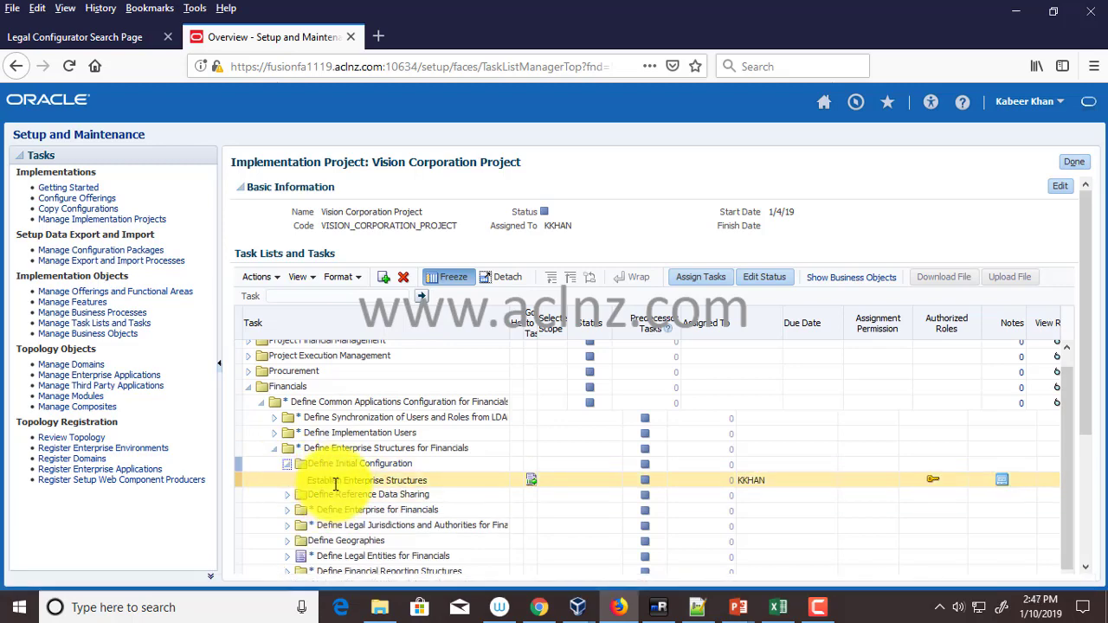
{"action": "left_click", "coordinate": [335, 483]}
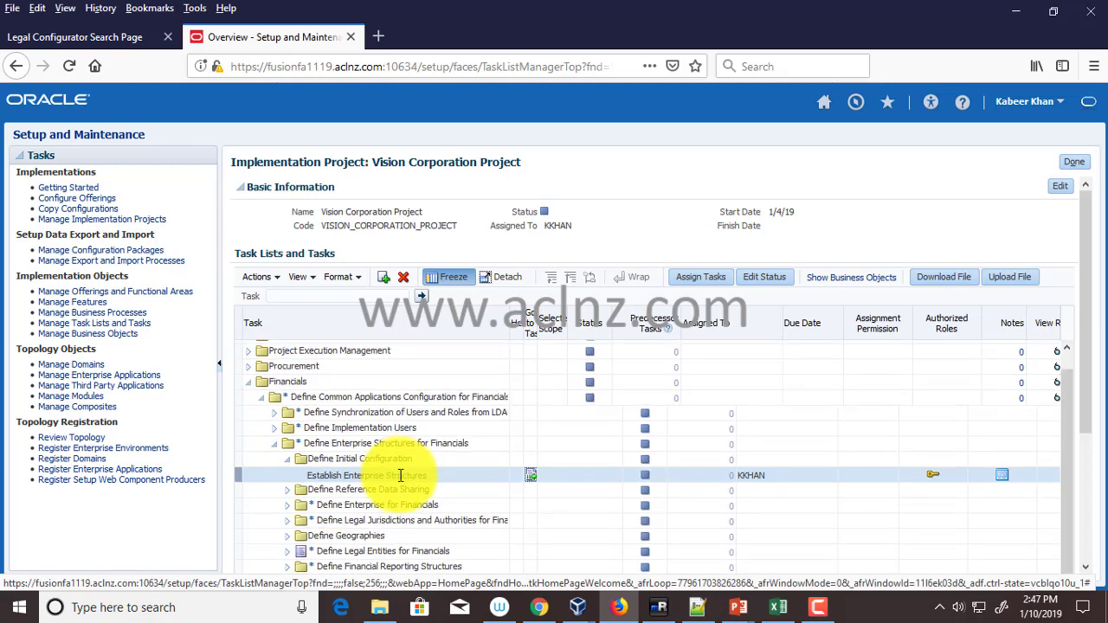
- Open the Manage Legal Entity task under Define Legal Entities for Financials, view the legal entity, and return to the project
{"action": "scroll", "coordinate": [412, 495], "scroll_direction": "down", "scroll_amount": 1}
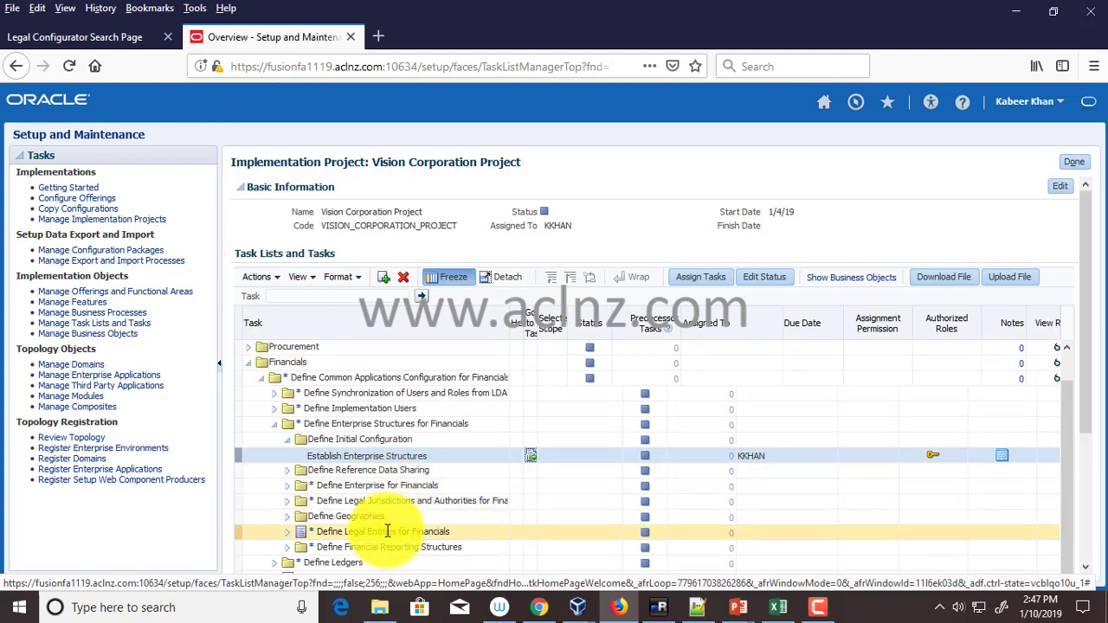
{"action": "left_click", "coordinate": [288, 534]}
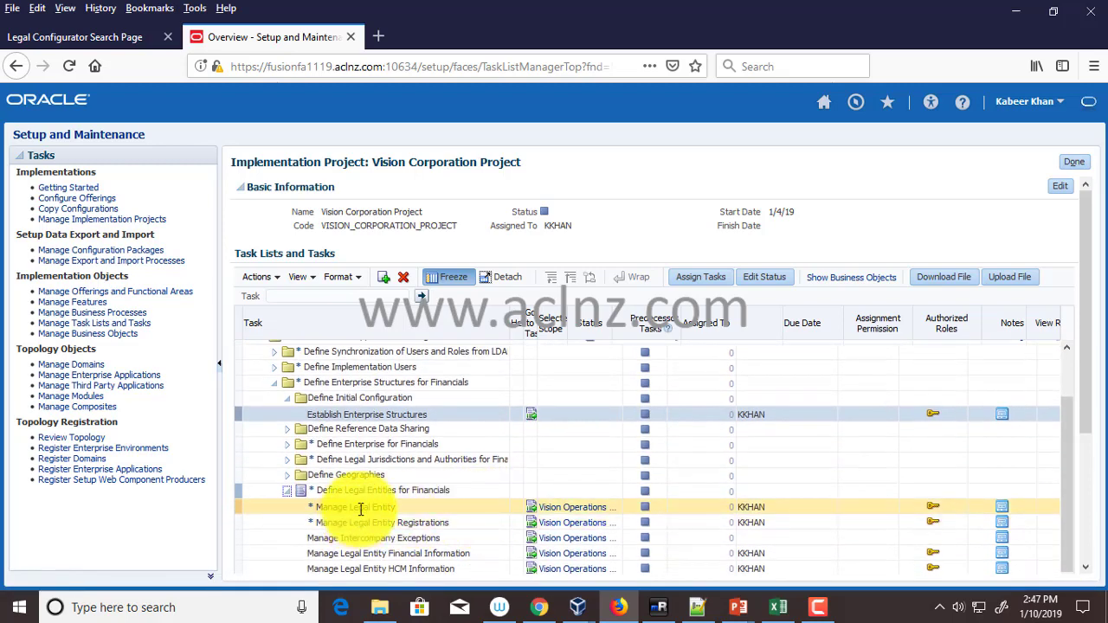
{"action": "left_click", "coordinate": [360, 509]}
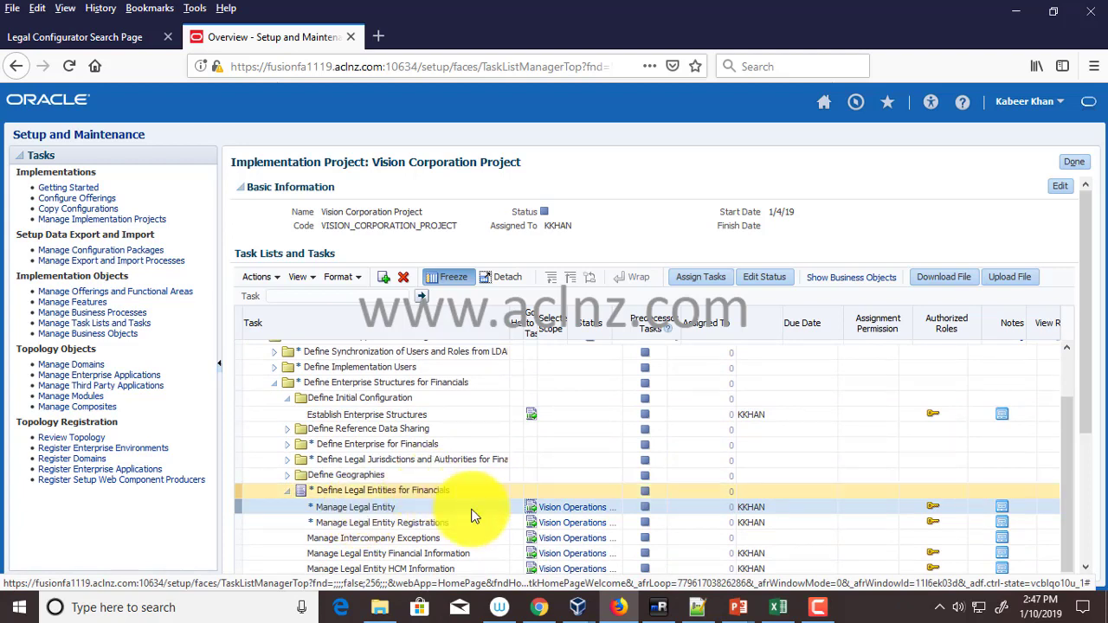
{"action": "left_click", "coordinate": [532, 508]}
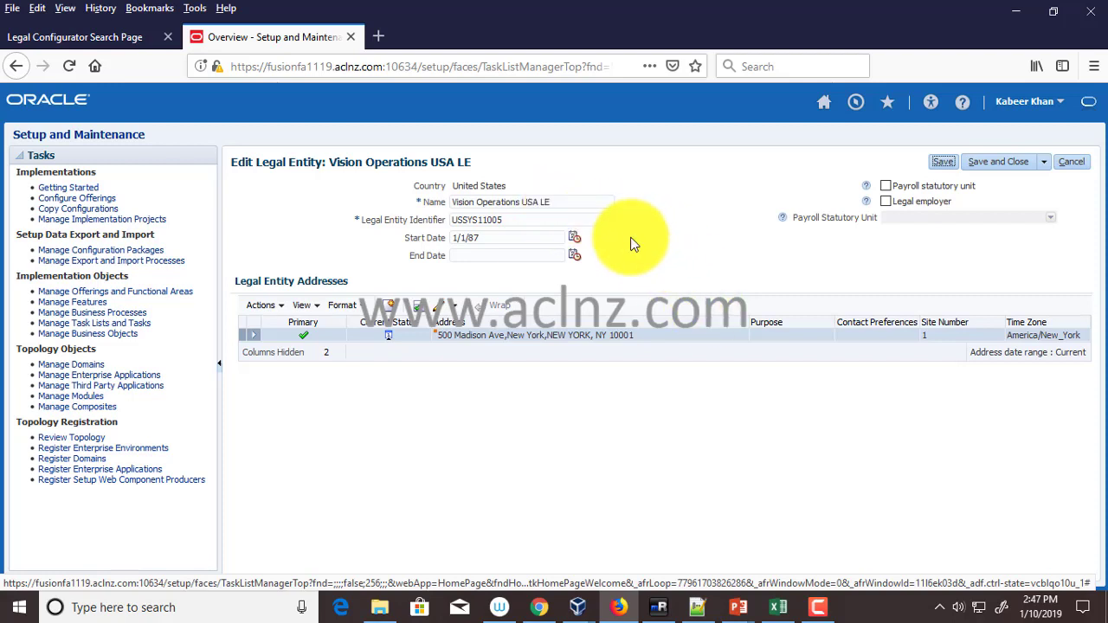
{"action": "left_click", "coordinate": [1044, 163]}
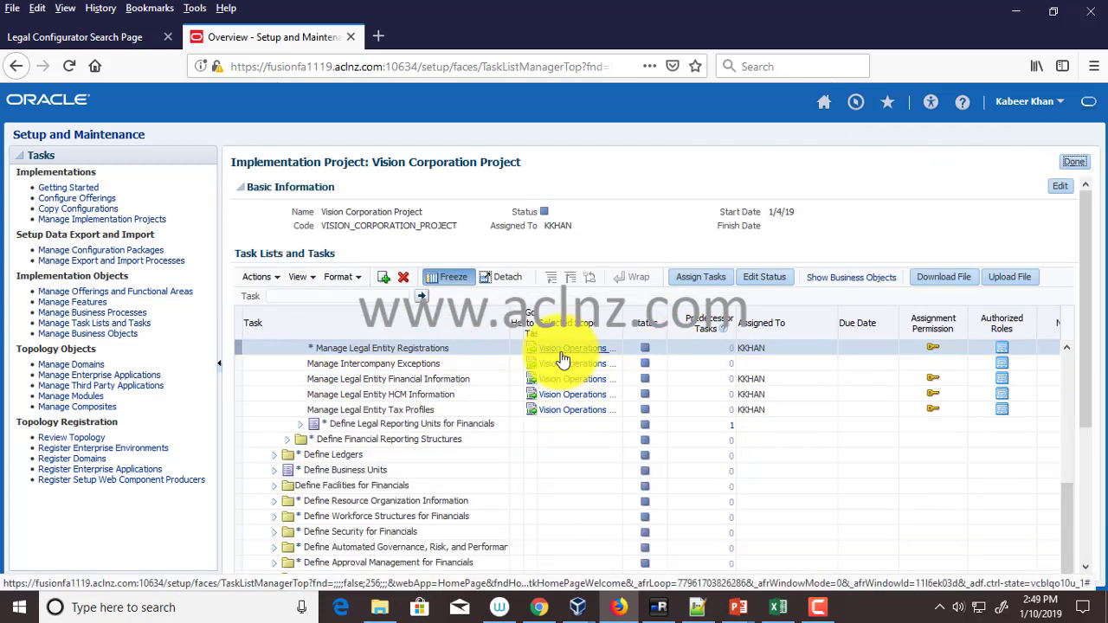
- Widen the Go to Task and Selected Scope columns of the task list around the Manage Legal Entity row
{"action": "left_click_drag", "start_coordinate": [537, 313], "coordinate": [586, 313]}
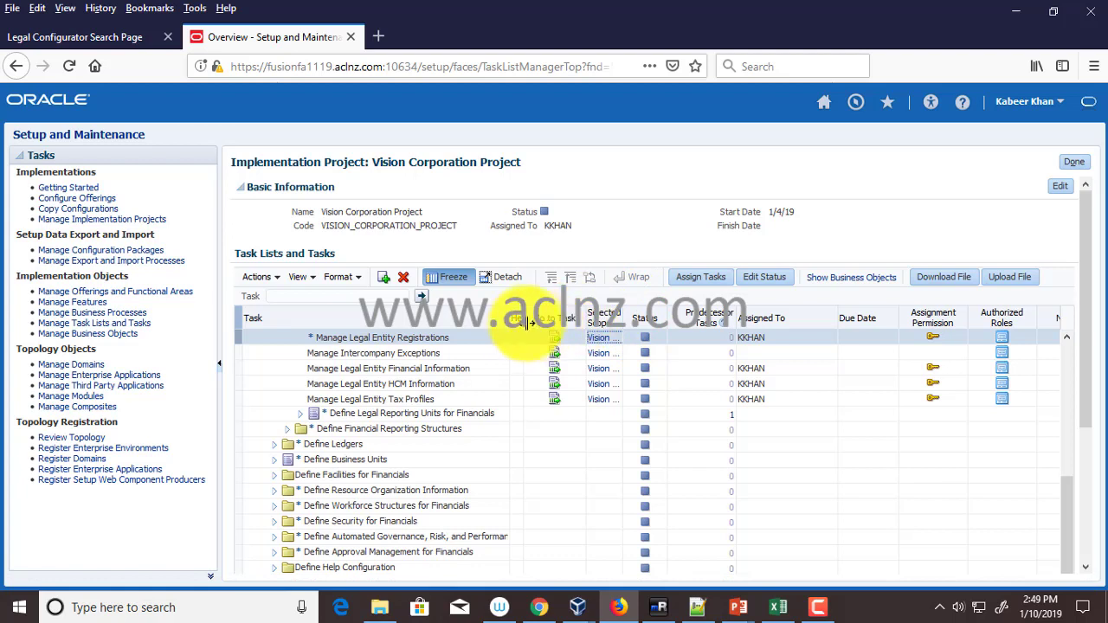
{"action": "left_click_drag", "start_coordinate": [574, 312], "coordinate": [650, 337]}
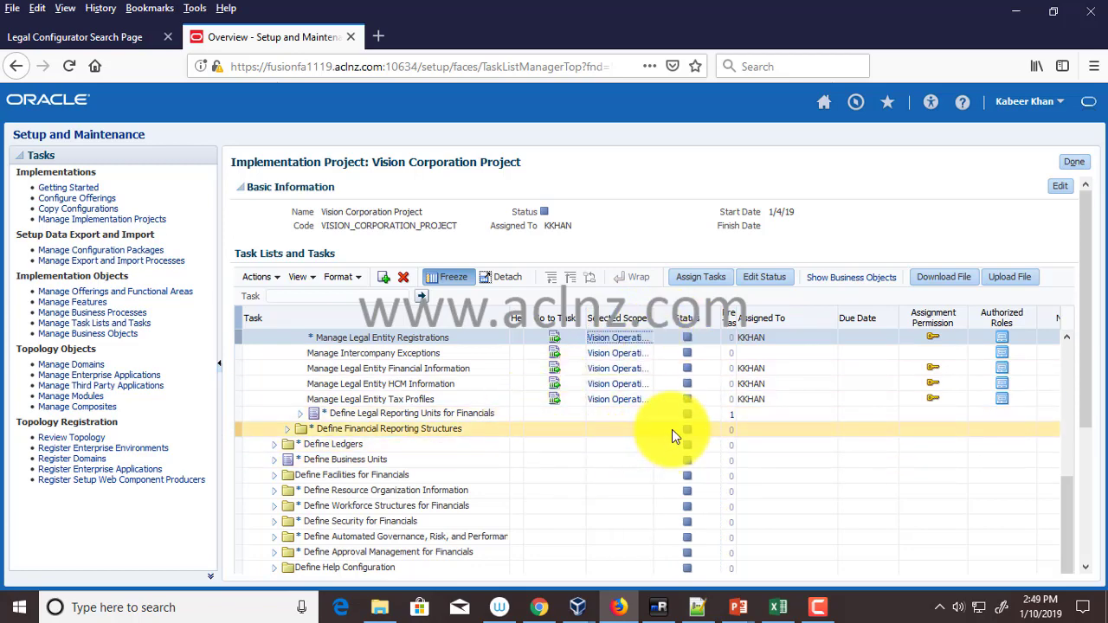
{"action": "scroll", "coordinate": [657, 444], "scroll_direction": "up", "scroll_amount": 1}
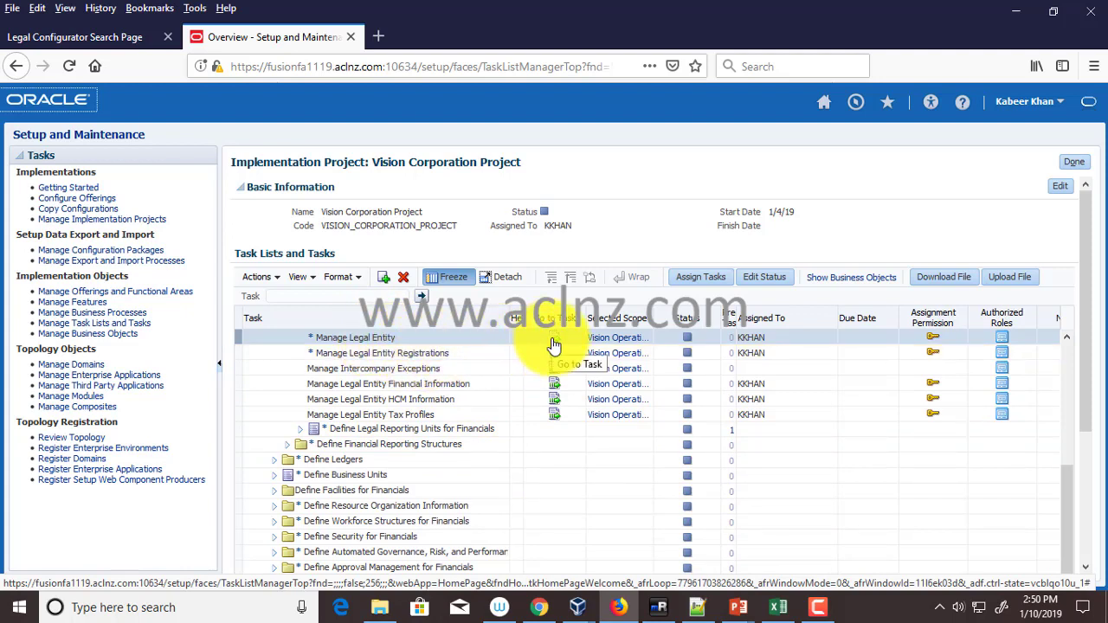
- Apply Create New as the Manage Legal Entity task's scope and start a new legal entity, ready for its name
{"action": "left_click", "coordinate": [624, 344]}
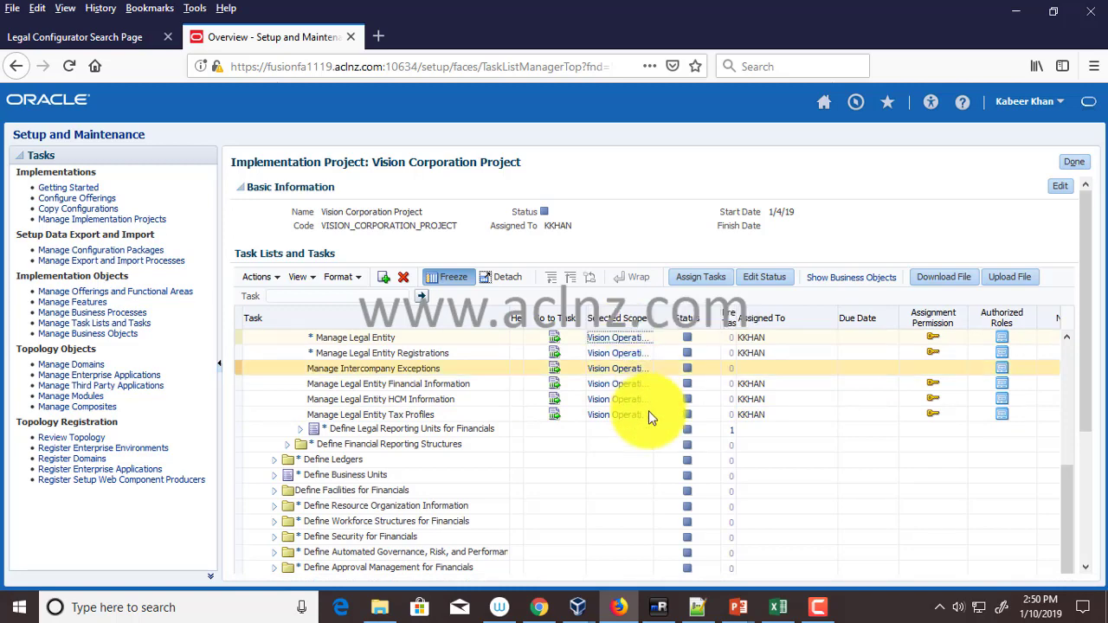
{"action": "left_click", "coordinate": [616, 345]}
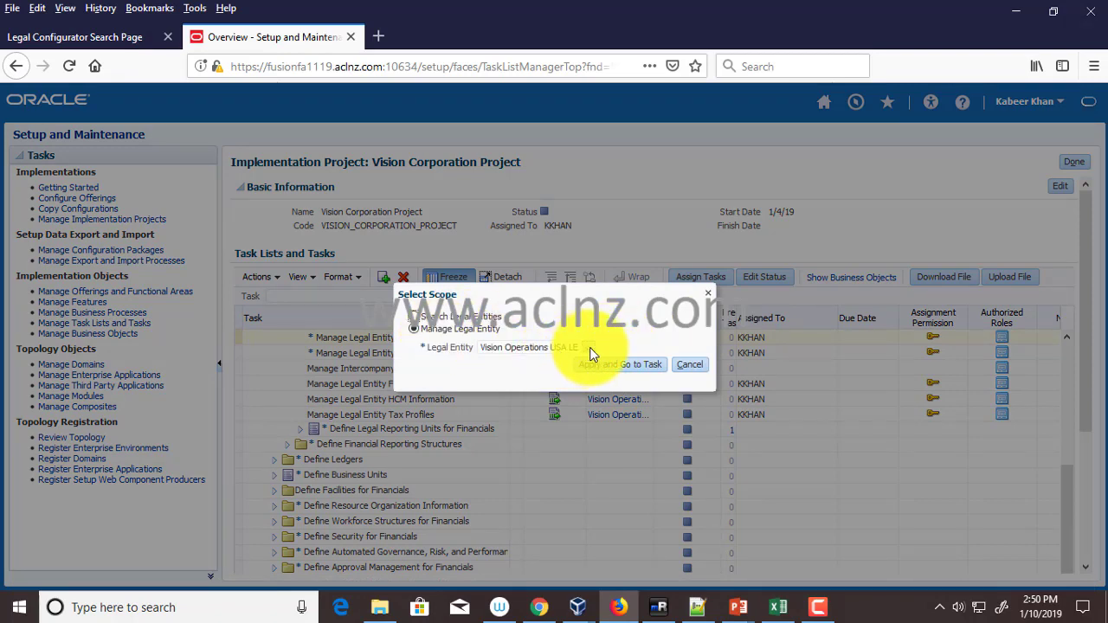
{"action": "left_click", "coordinate": [589, 347]}
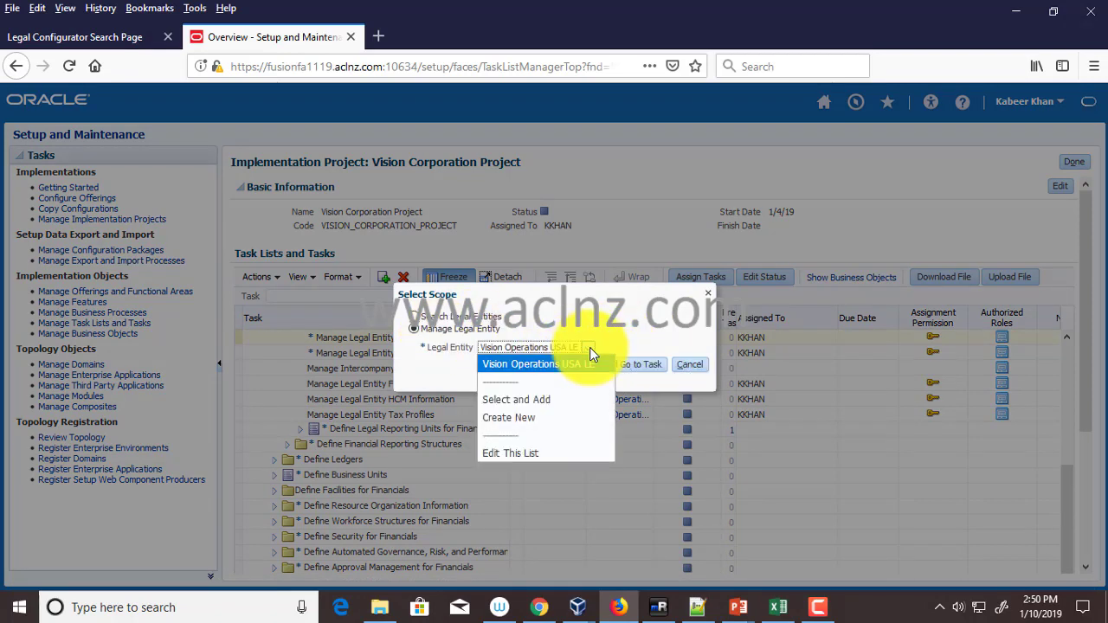
{"action": "left_click", "coordinate": [555, 415]}
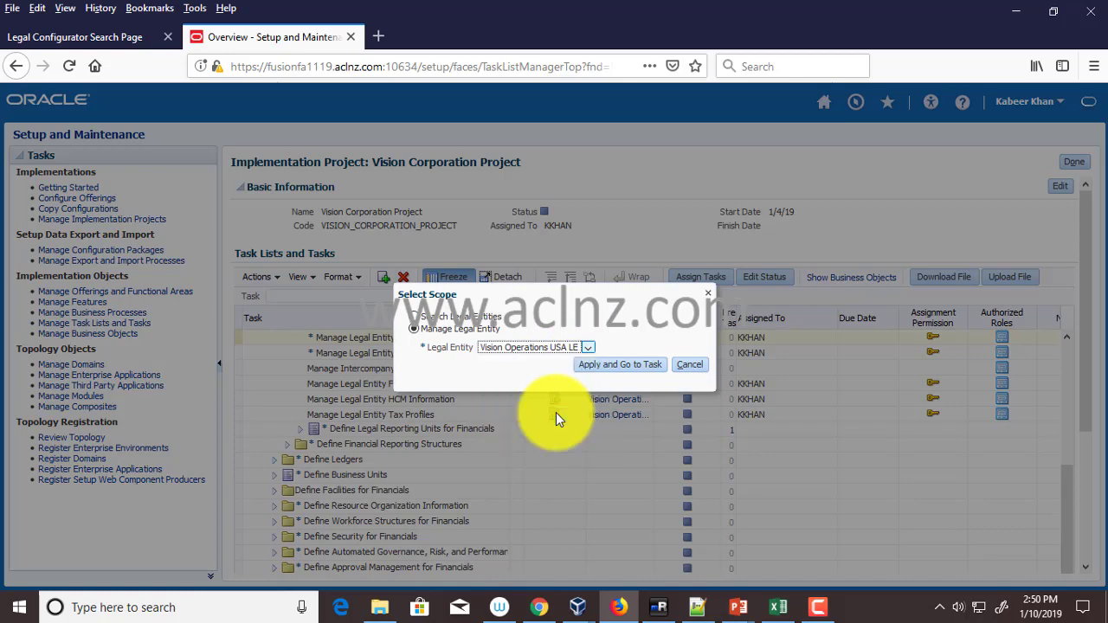
{"action": "left_click", "coordinate": [611, 365]}
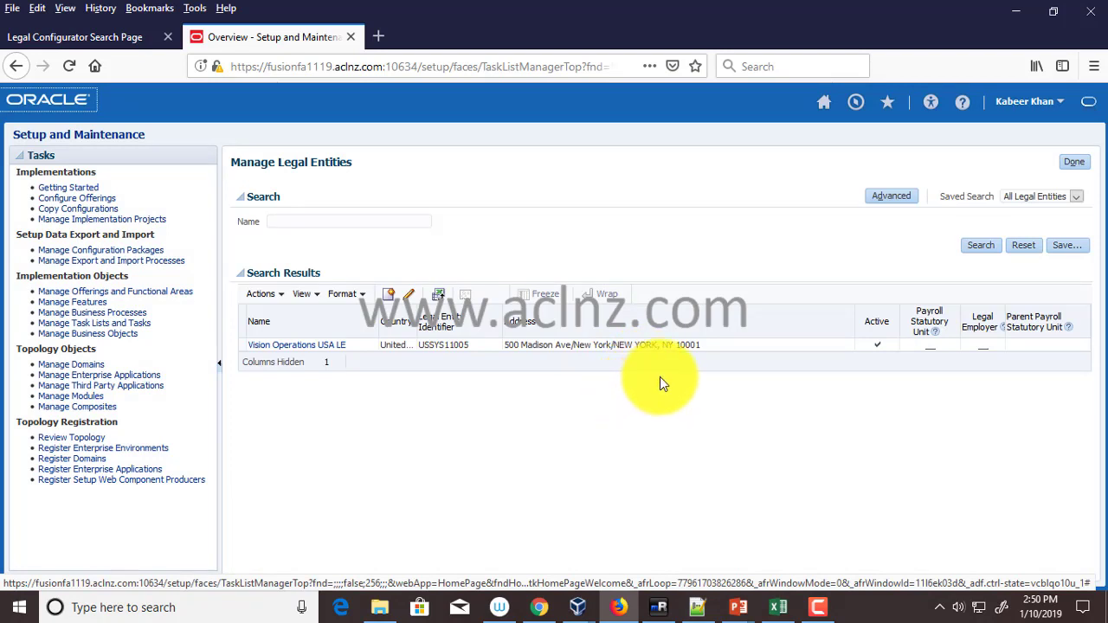
{"action": "left_click", "coordinate": [390, 298]}
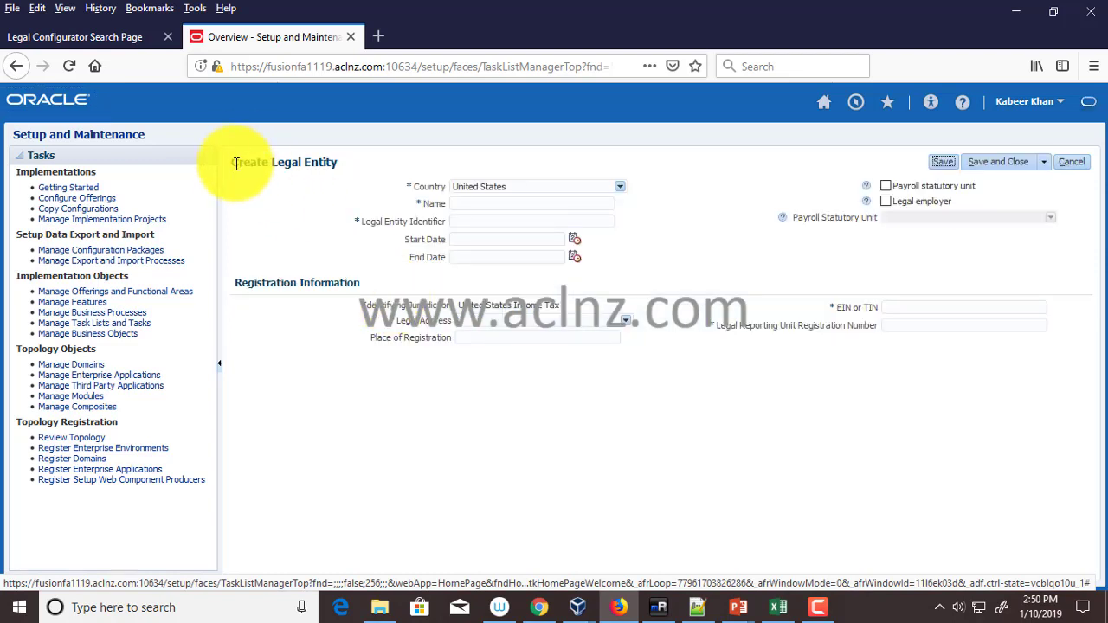
{"action": "left_click", "coordinate": [498, 205]}
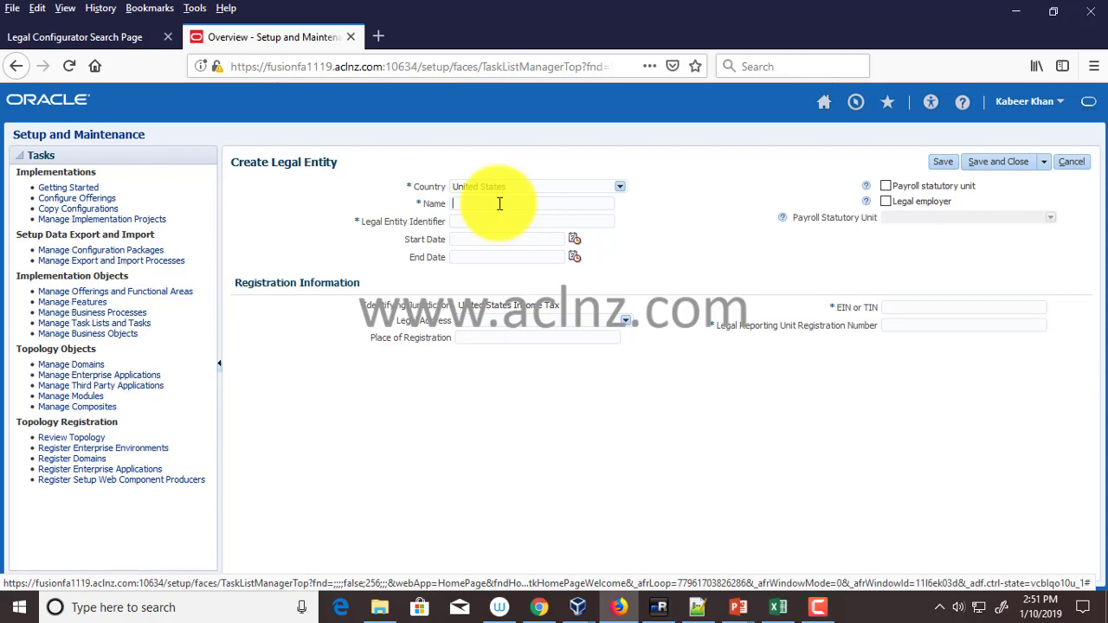
- Switch to the Legal Configurator search page in Accounting Setup Manager and examine its legal entity search and creation options
{"action": "left_click", "coordinate": [65, 37]}
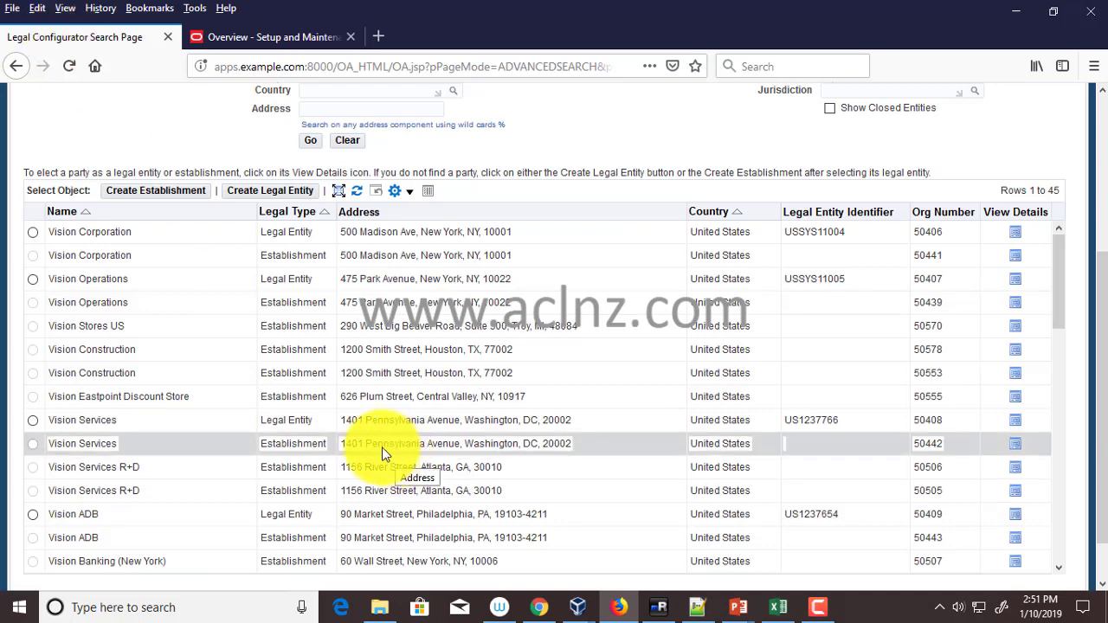
{"action": "scroll", "coordinate": [178, 407], "scroll_direction": "up", "scroll_amount": 3}
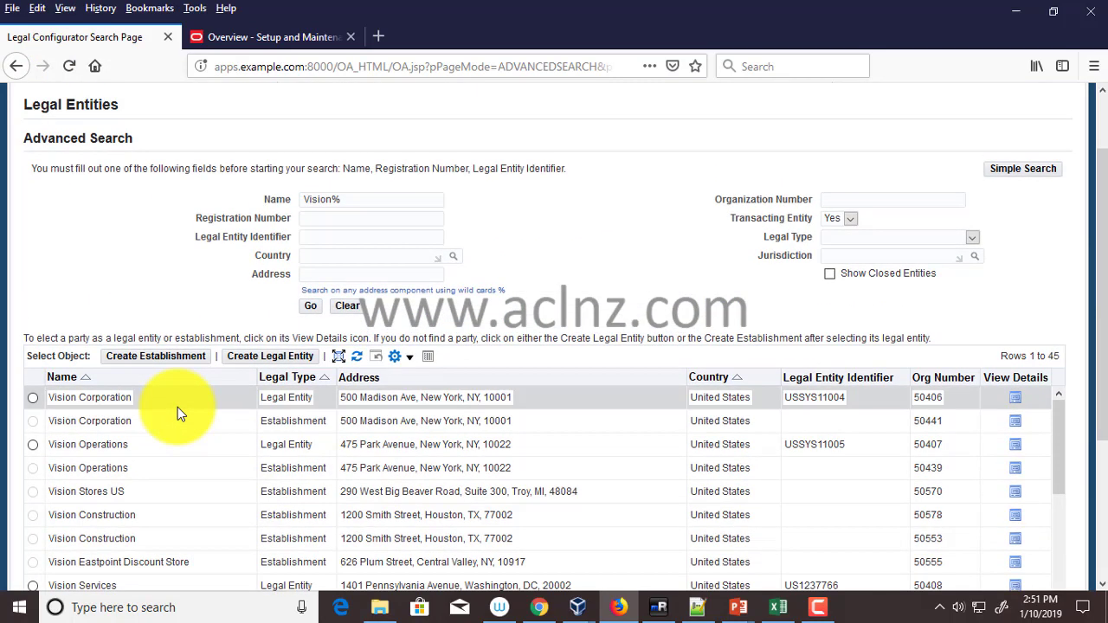
{"action": "scroll", "coordinate": [177, 407], "scroll_direction": "up", "scroll_amount": 2}
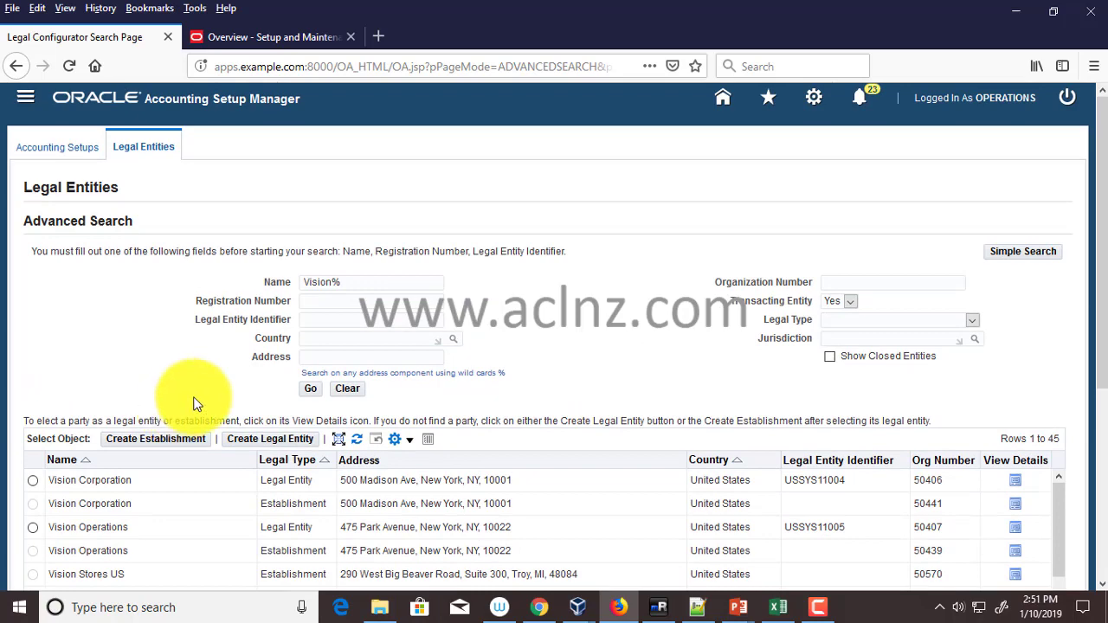
{"action": "scroll", "coordinate": [192, 395], "scroll_direction": "down", "scroll_amount": 2}
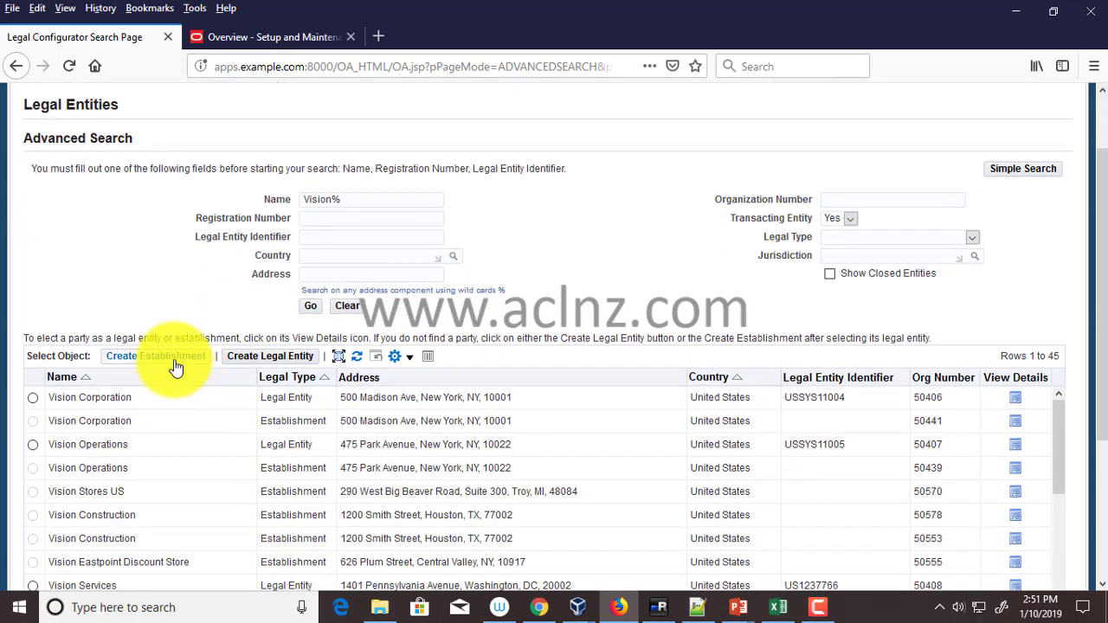
{"action": "scroll", "coordinate": [175, 368], "scroll_direction": "up", "scroll_amount": 2}
{"action": "left_click", "coordinate": [25, 101]}
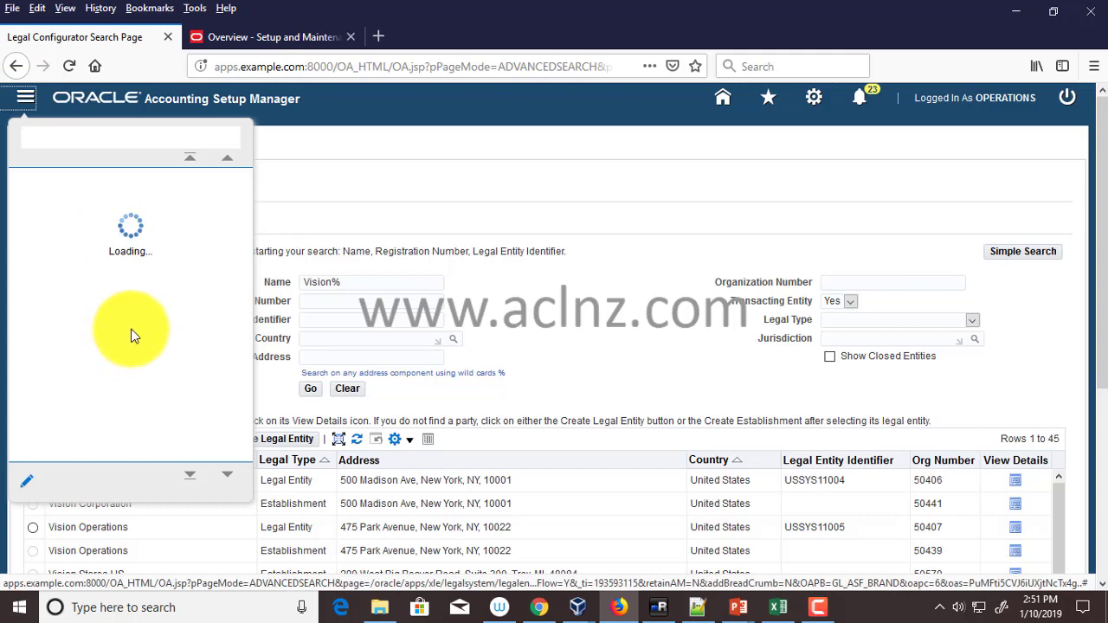
{"action": "left_click", "coordinate": [368, 167]}
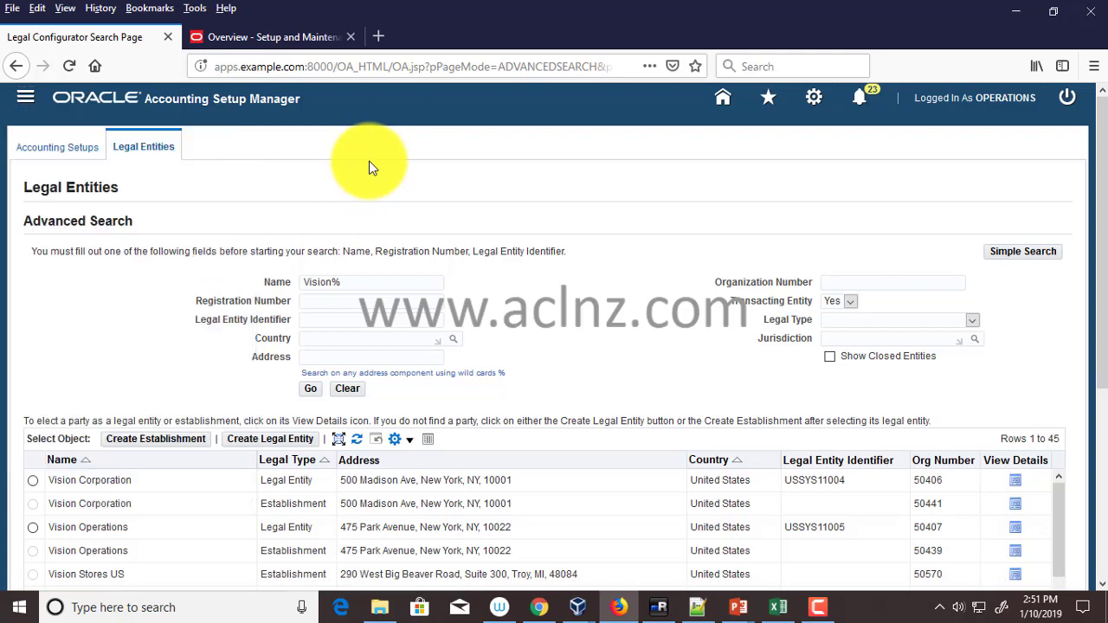
- Return to the E-Business Suite home page and expand the General Ledger, Vision Operations (USA) responsibility in the navigator
{"action": "left_click", "coordinate": [725, 99]}
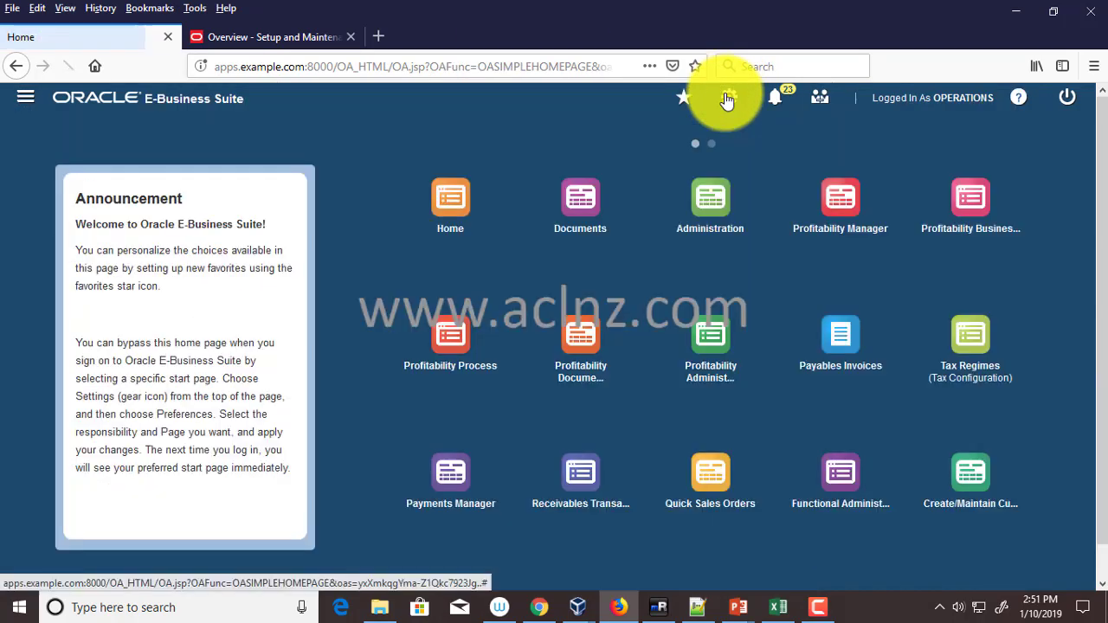
{"action": "left_click", "coordinate": [25, 98]}
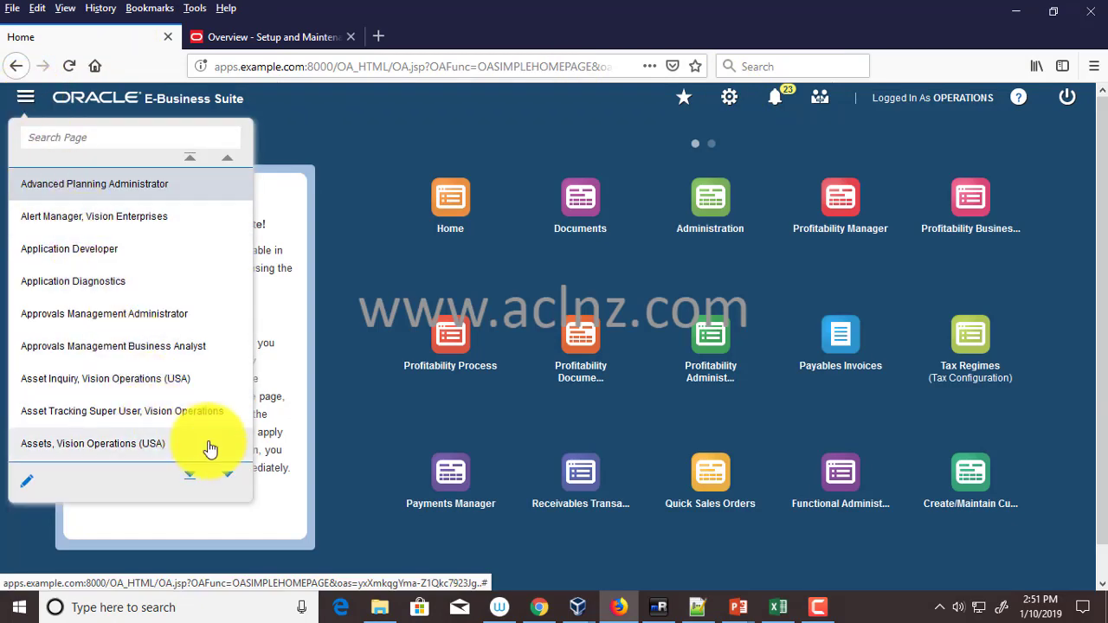
{"action": "left_click", "coordinate": [227, 476]}
{"action": "left_click", "coordinate": [228, 480]}
{"action": "left_click", "coordinate": [228, 480]}
{"action": "left_click", "coordinate": [228, 481]}
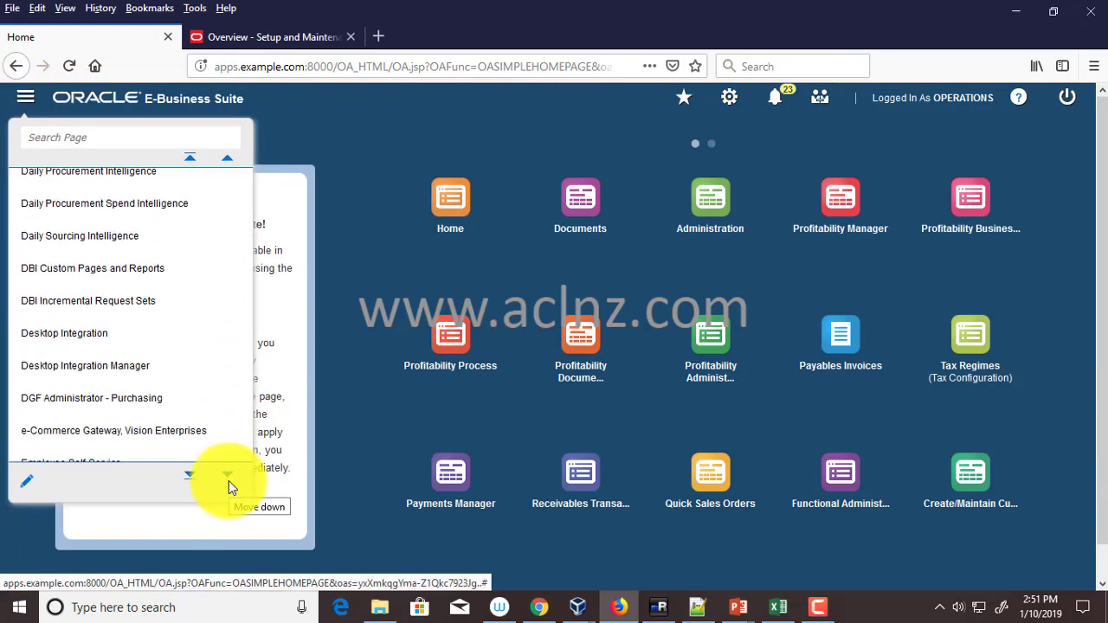
{"action": "left_click", "coordinate": [228, 480]}
{"action": "left_click", "coordinate": [228, 481]}
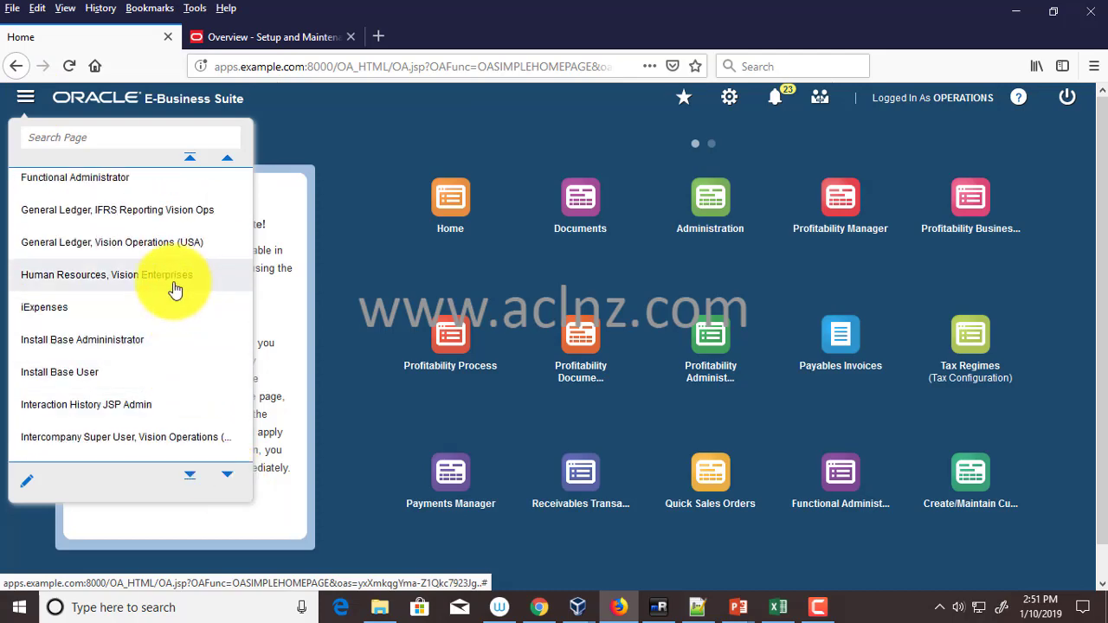
{"action": "left_click", "coordinate": [105, 246]}
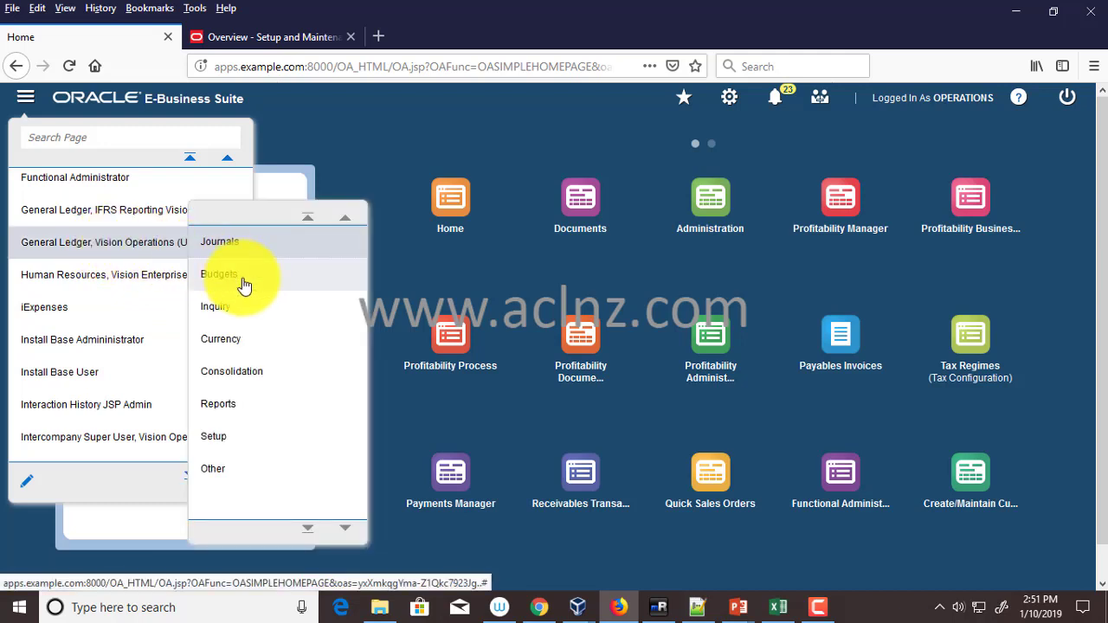
- Open Accounting Setups under Setup, Financials, Accounting Setup Manager, and go to its Legal Entities page
{"action": "left_click", "coordinate": [214, 439]}
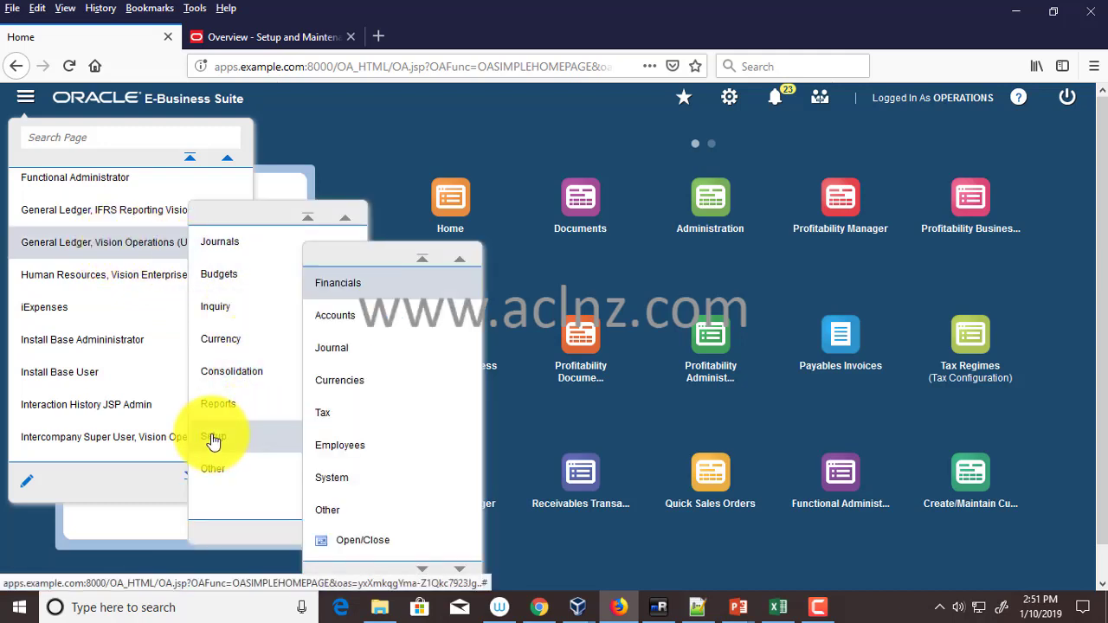
{"action": "left_click", "coordinate": [340, 285]}
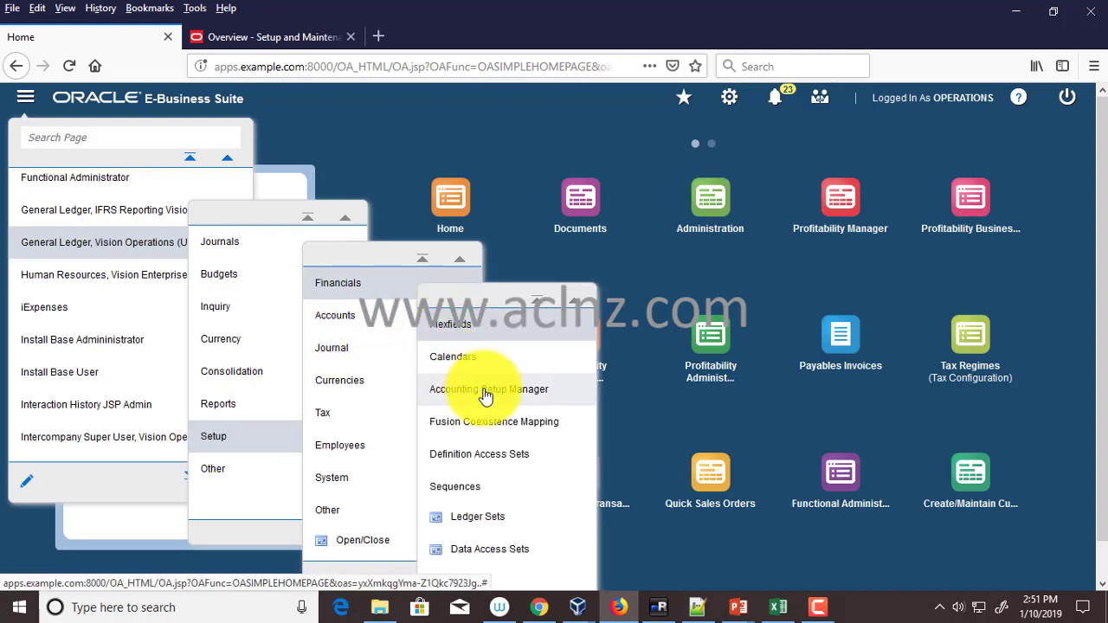
{"action": "left_click", "coordinate": [485, 394]}
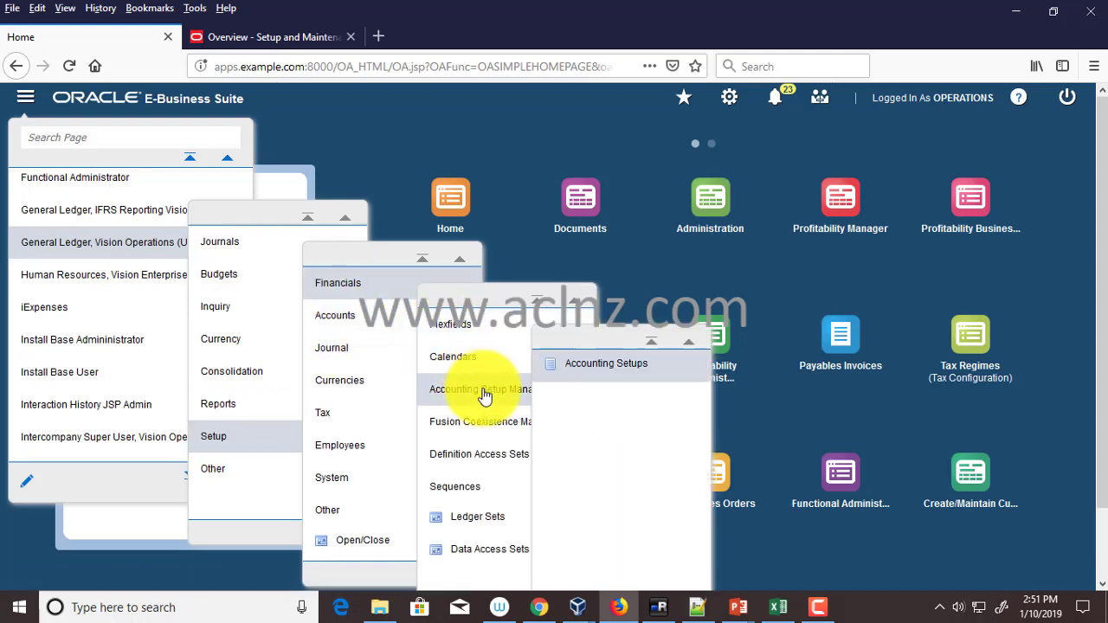
{"action": "left_click", "coordinate": [615, 370]}
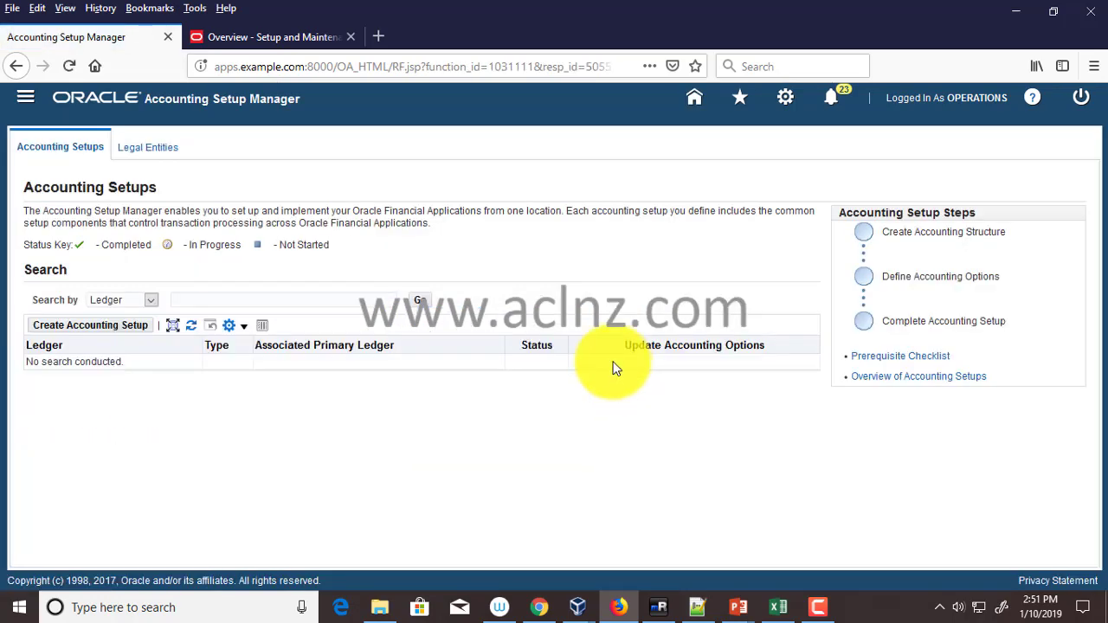
{"action": "left_click", "coordinate": [144, 153]}
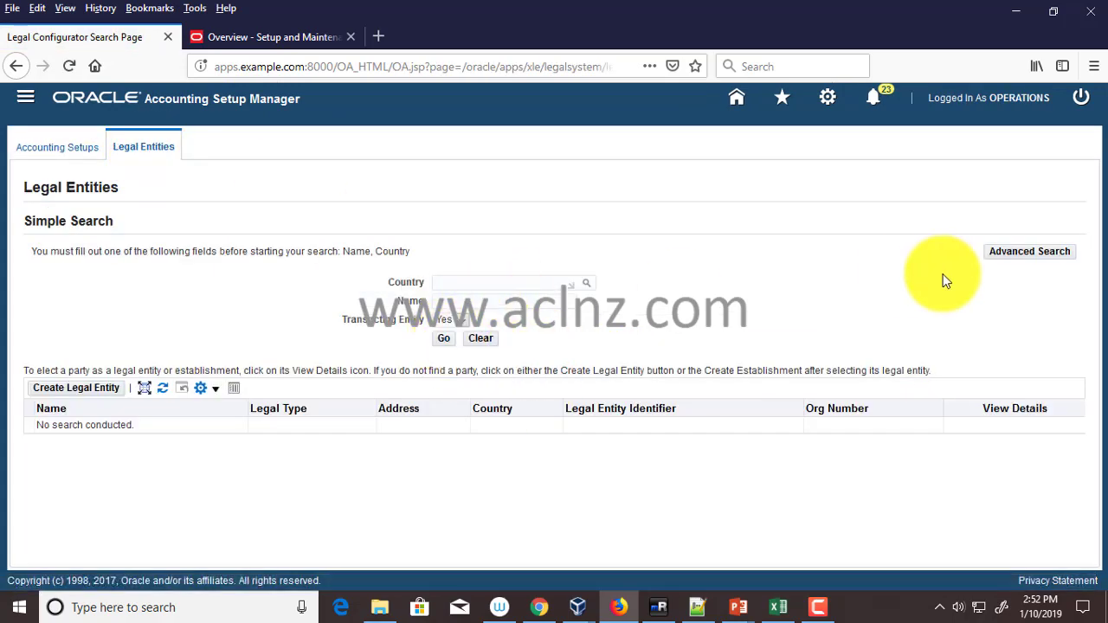
- Run an advanced legal entity search for names matching Vision%
{"action": "left_click", "coordinate": [1043, 253]}
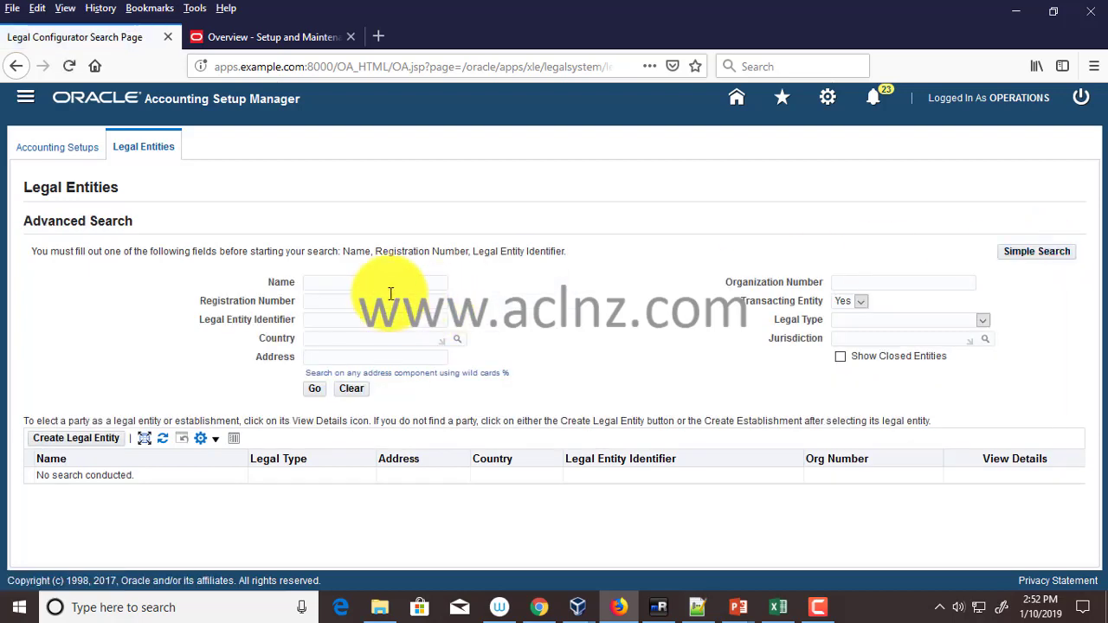
{"action": "left_click", "coordinate": [385, 283]}
{"action": "type", "text": "Visi"}
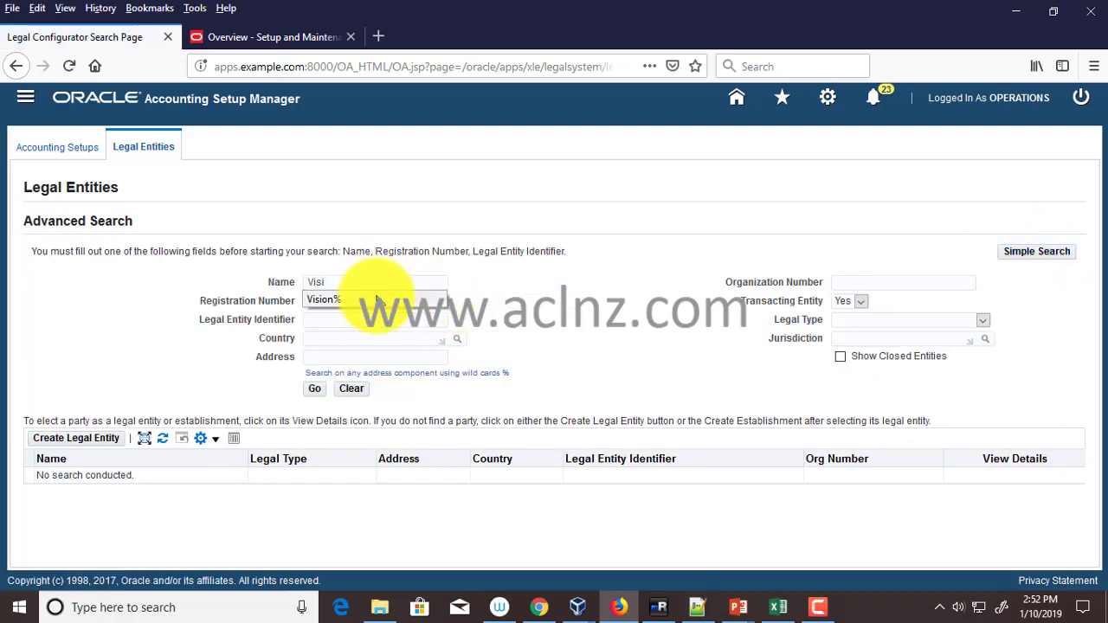
{"action": "left_click", "coordinate": [373, 299]}
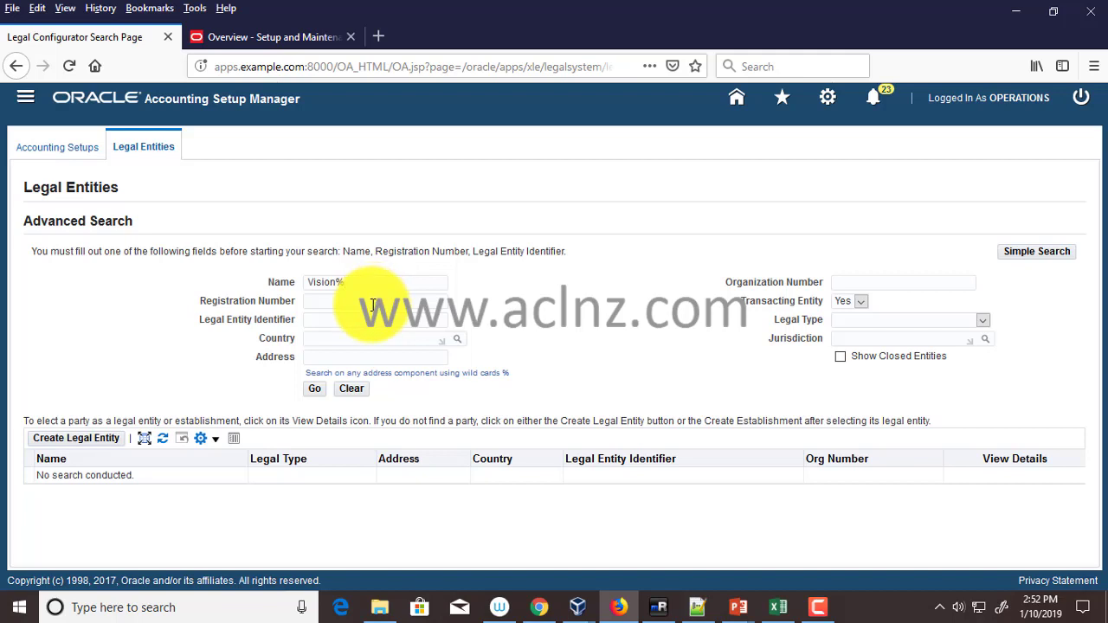
{"action": "left_click", "coordinate": [314, 388]}
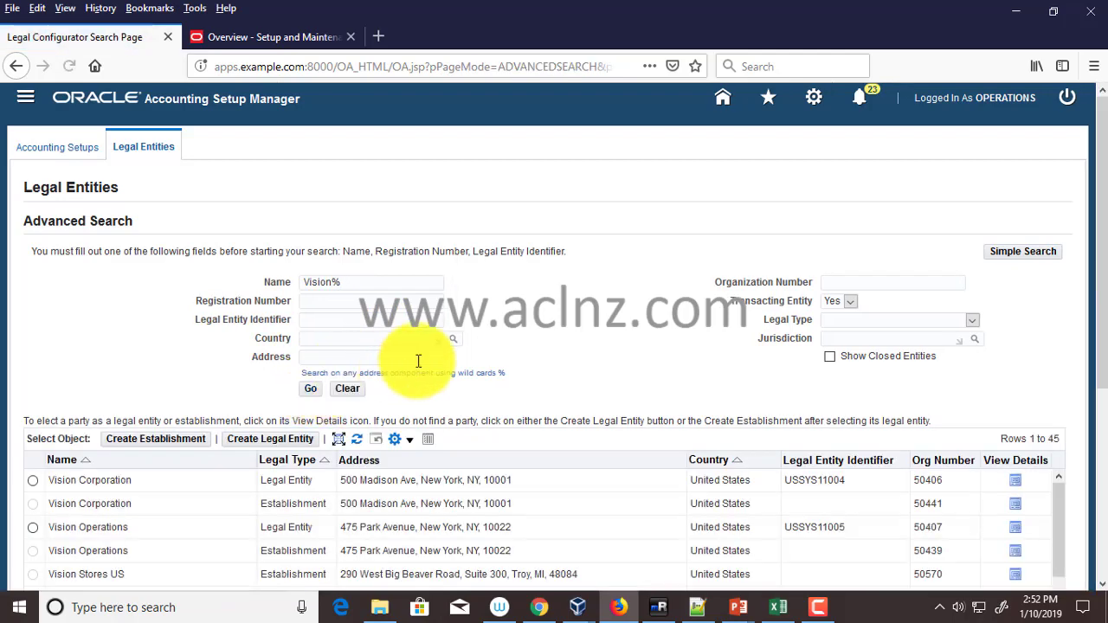
- Select the Vision Services legal entity in the search results and open its details
{"action": "scroll", "coordinate": [424, 358], "scroll_direction": "down", "scroll_amount": 4}
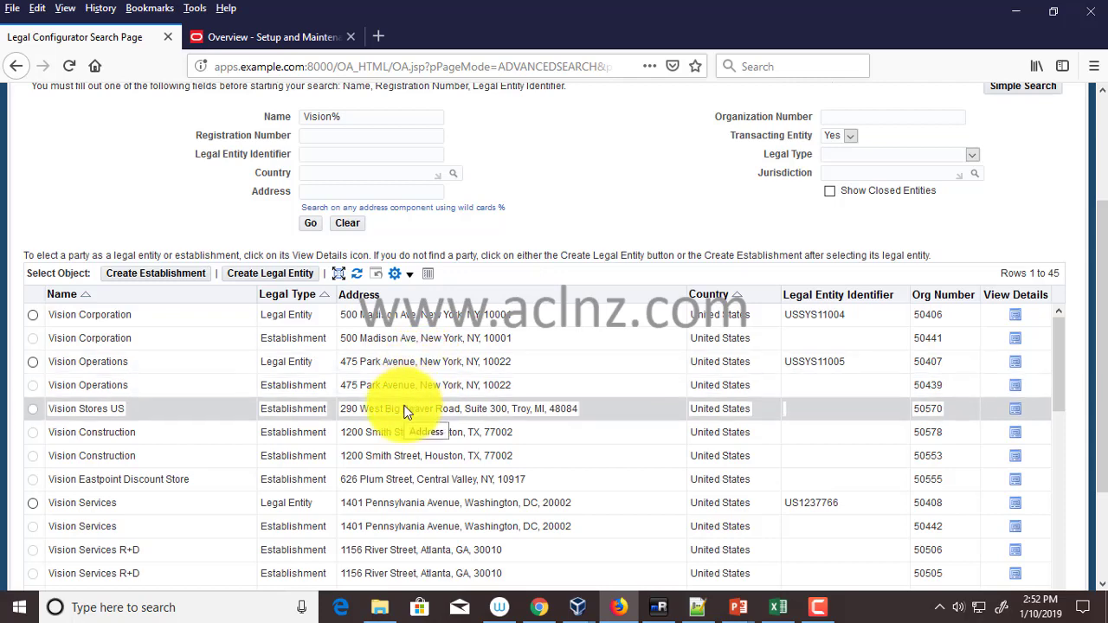
{"action": "scroll", "coordinate": [403, 410], "scroll_direction": "down", "scroll_amount": 2}
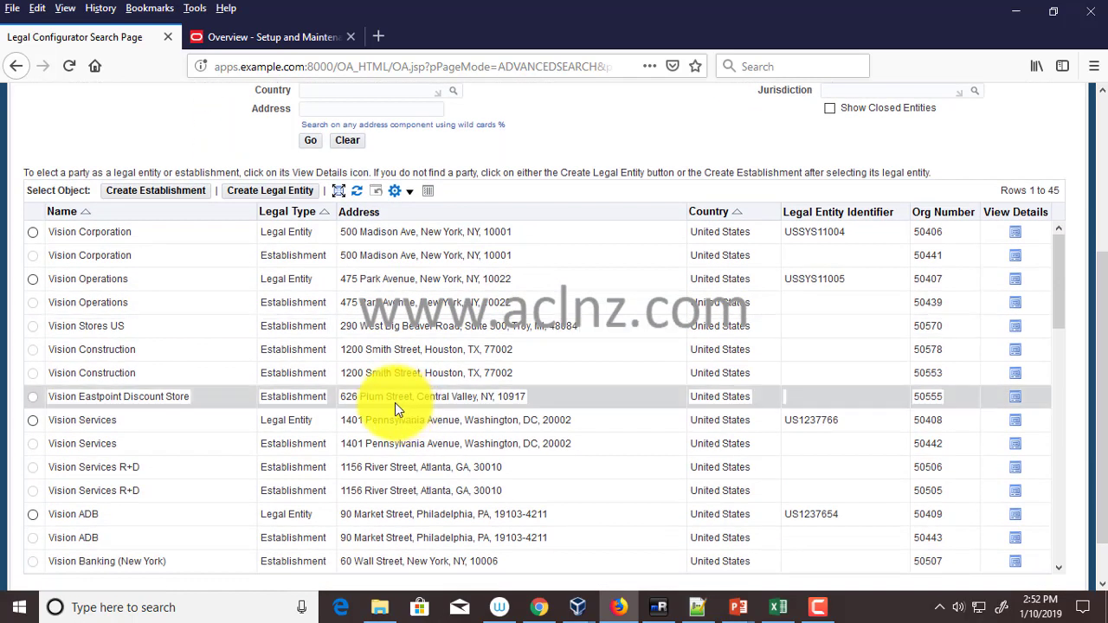
{"action": "left_click", "coordinate": [32, 421]}
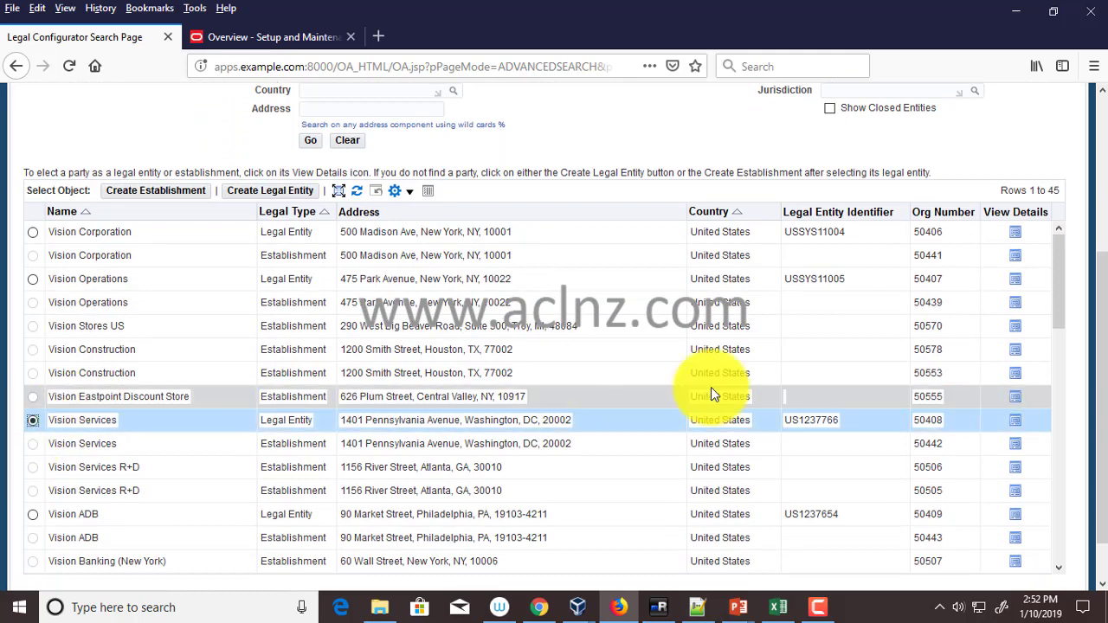
{"action": "left_click", "coordinate": [1015, 422]}
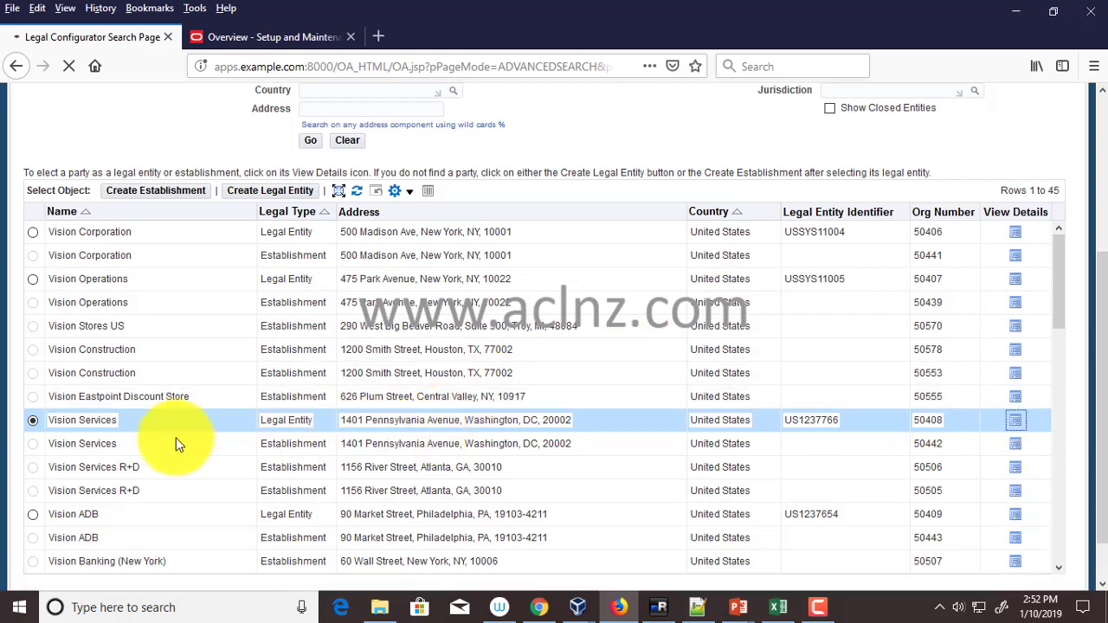
- Switch to the Create Legal Entity form in Oracle Fusion and name the new entity Vision Services USA
{"action": "left_click", "coordinate": [260, 39]}
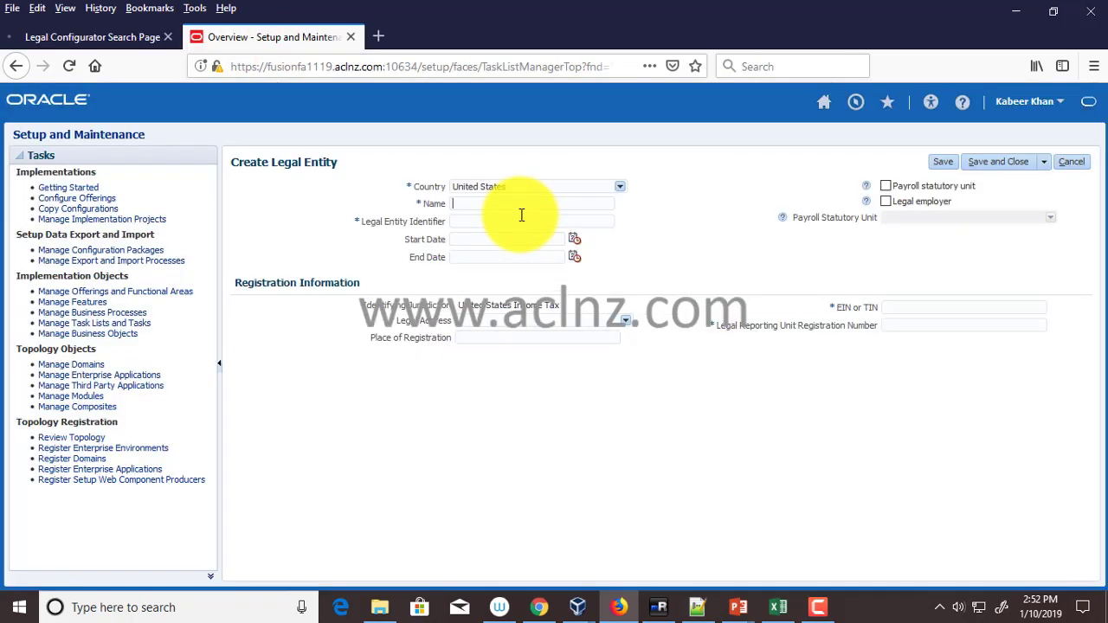
{"action": "type", "text": "Vision "}
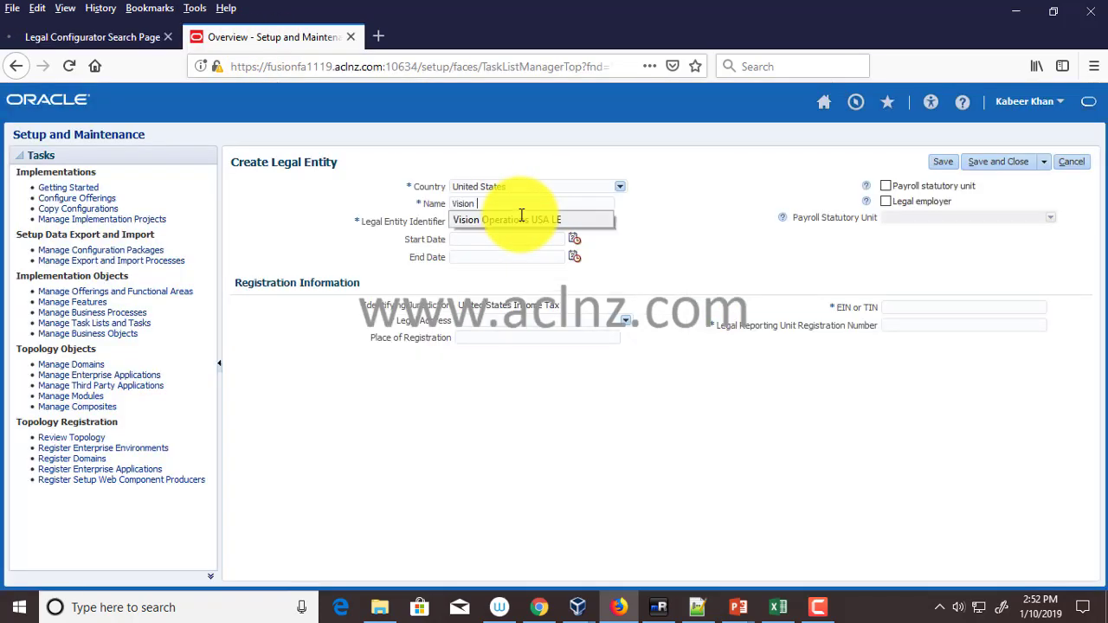
{"action": "type", "text": "Services USA"}
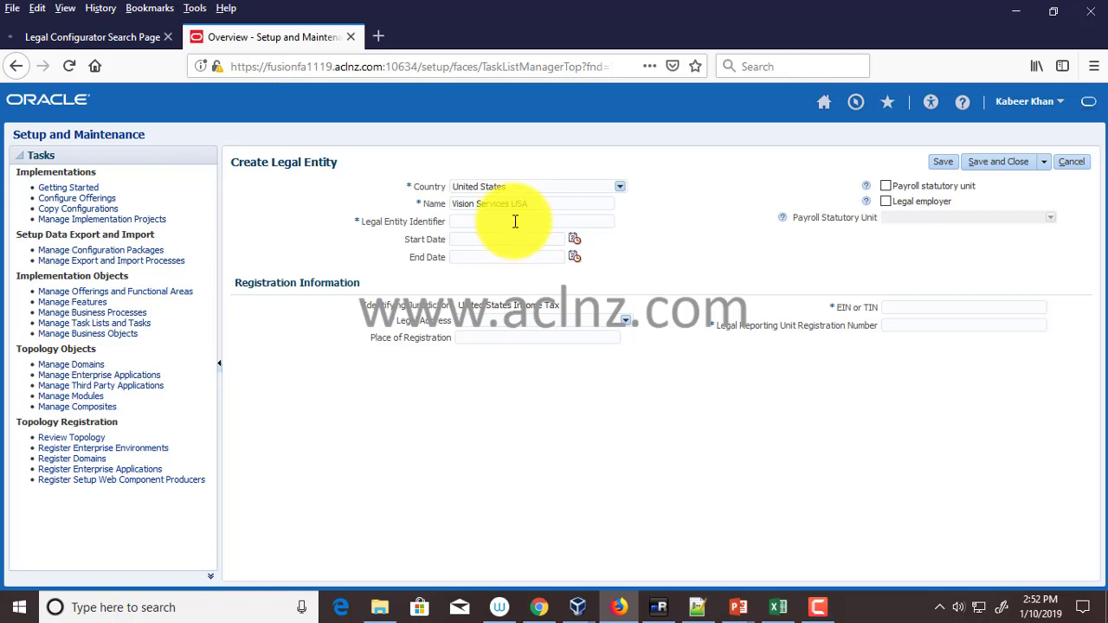
- Copy the Vision Services legal entity identifier from the E-Business Suite results into the Fusion form's Legal Entity Identifier
{"action": "left_click", "coordinate": [92, 37]}
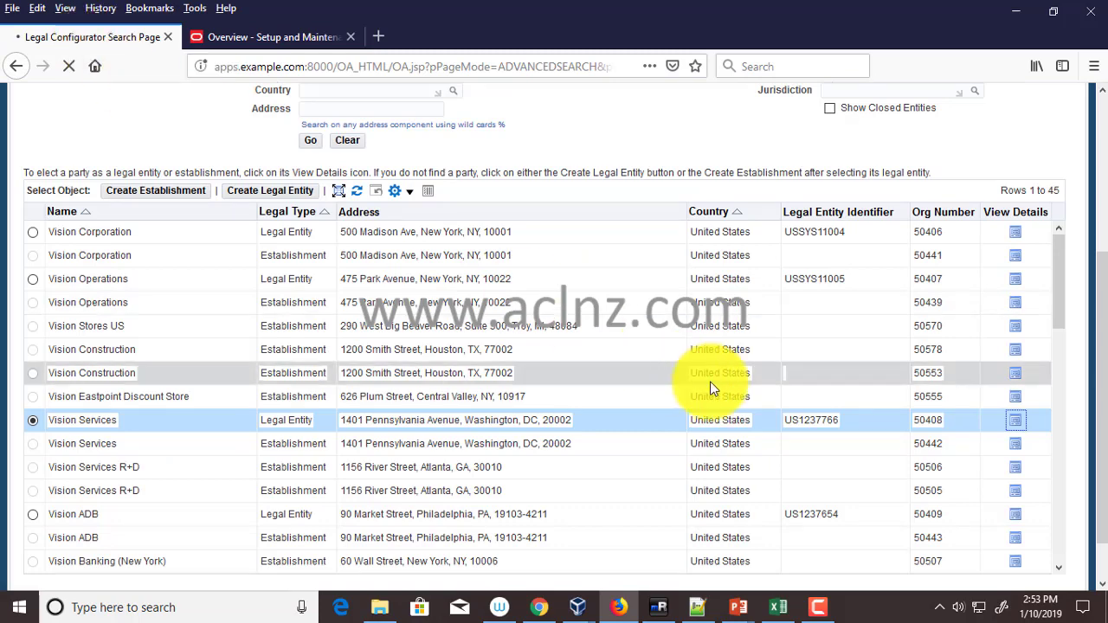
{"action": "left_click_drag", "start_coordinate": [784, 424], "coordinate": [837, 430]}
{"action": "key", "text": "ctrl+c"}
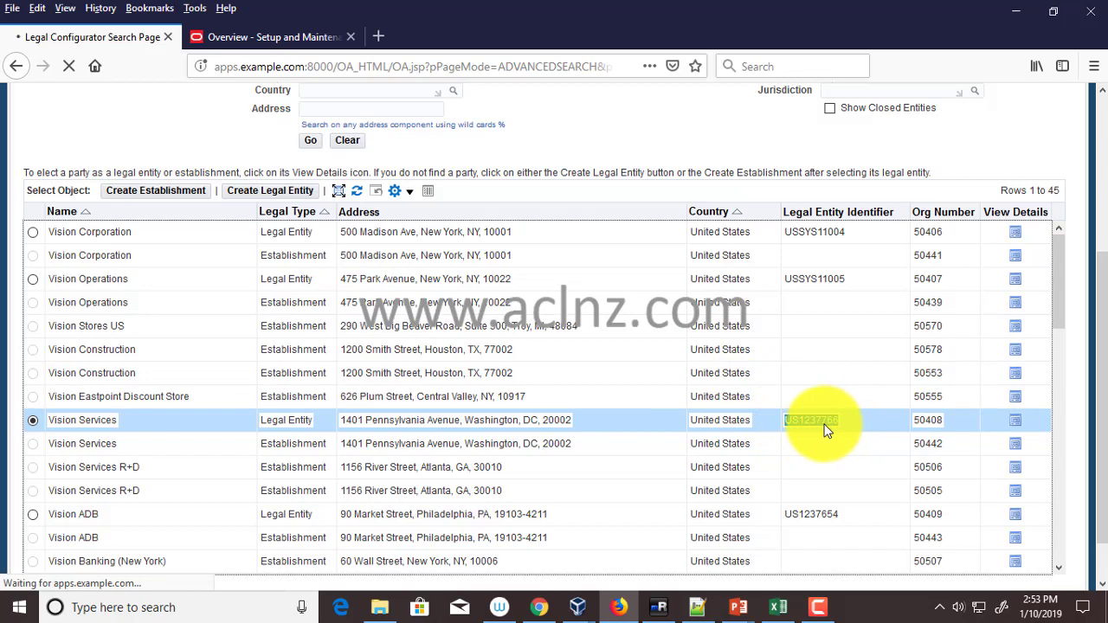
{"action": "left_click", "coordinate": [250, 37]}
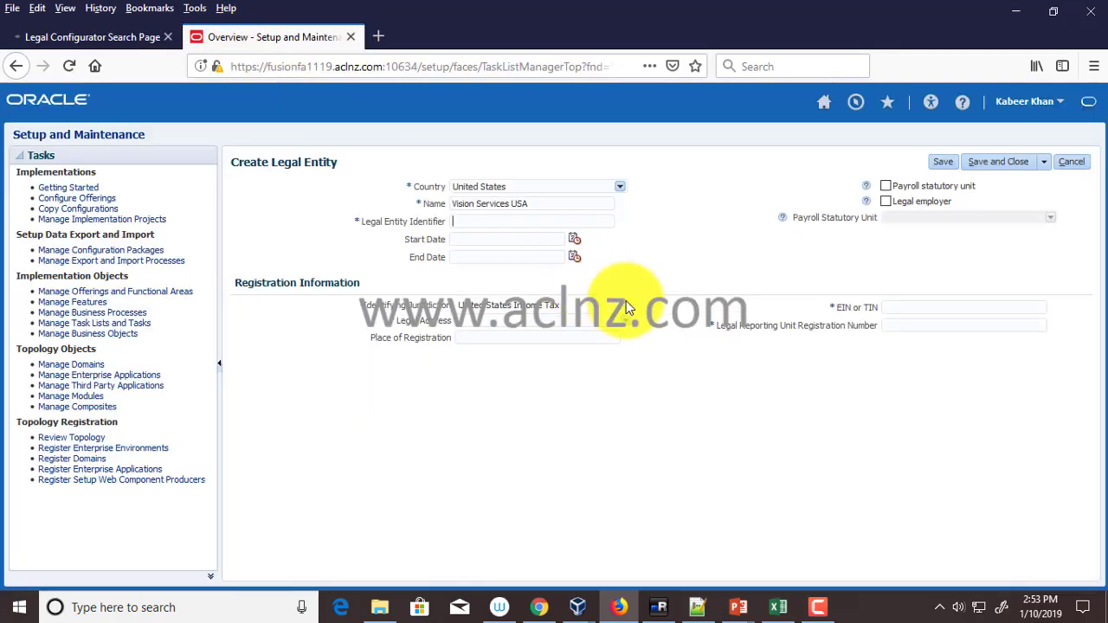
{"action": "key", "text": "ctrl+v"}
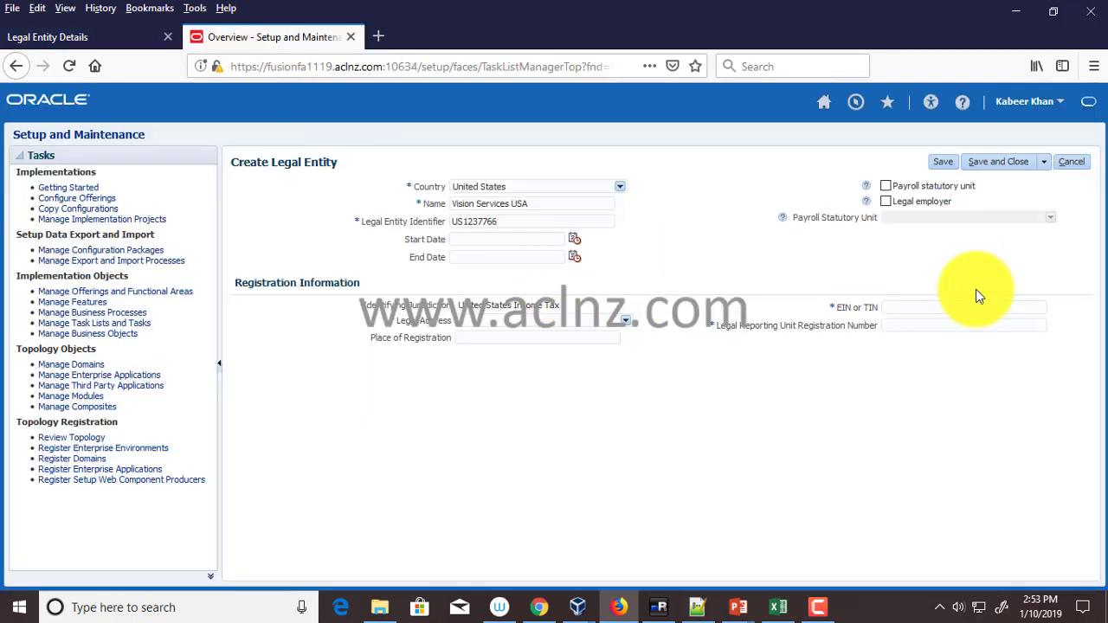
{"action": "key", "text": "Tab"}
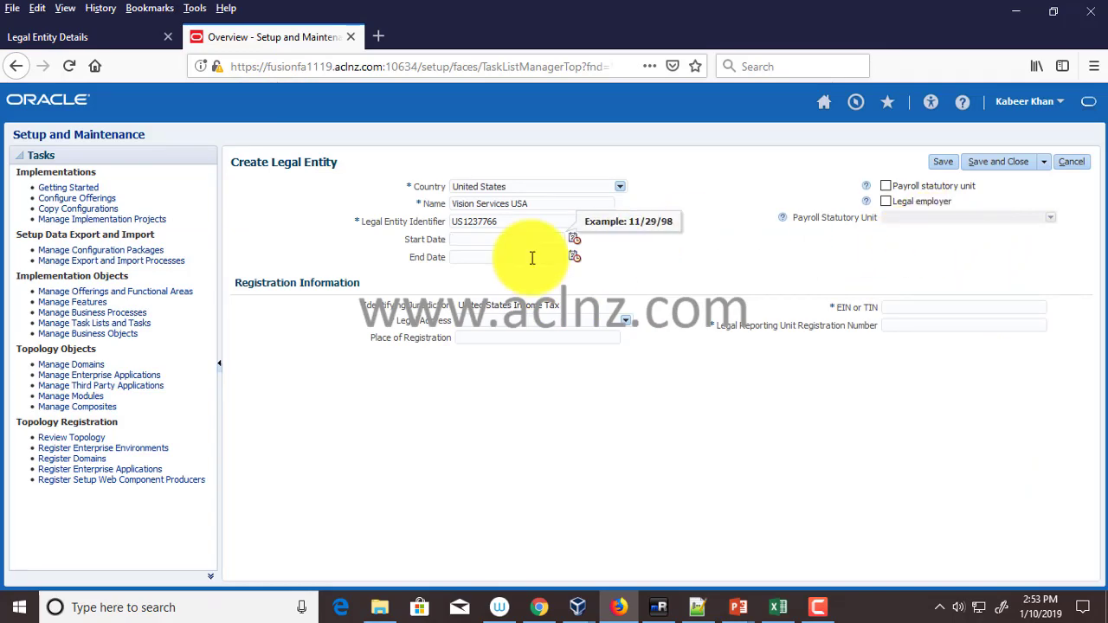
- Check the Vision Services inception date in E-Business Suite and set the new Fusion legal entity's start date to 1/1/87
{"action": "left_click", "coordinate": [575, 244]}
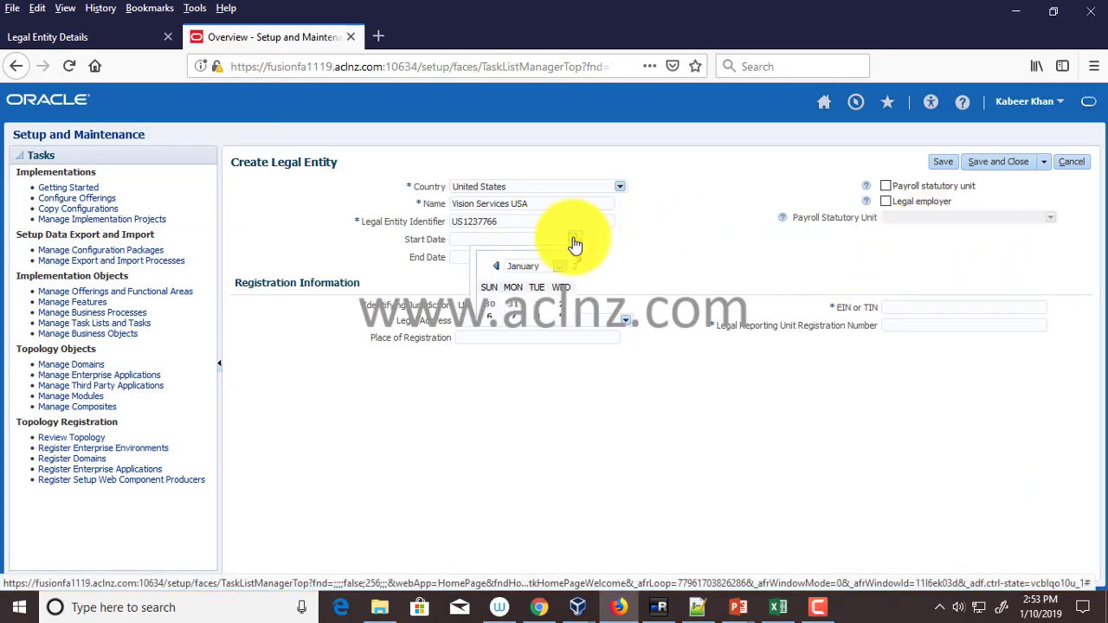
{"action": "left_click", "coordinate": [90, 36]}
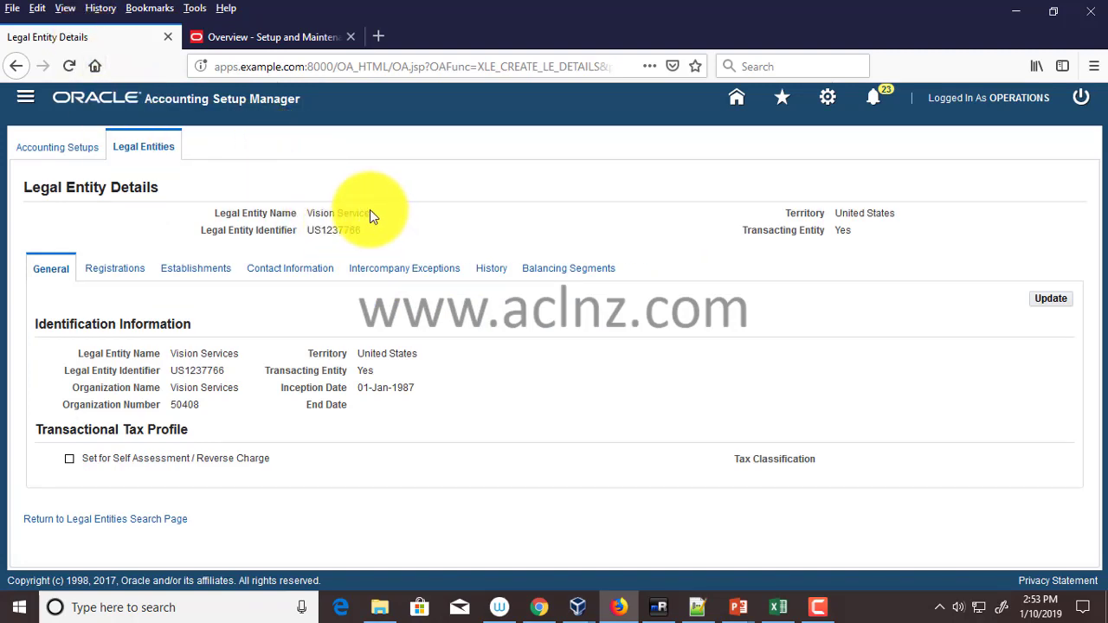
{"action": "left_click_drag", "start_coordinate": [359, 387], "coordinate": [418, 392]}
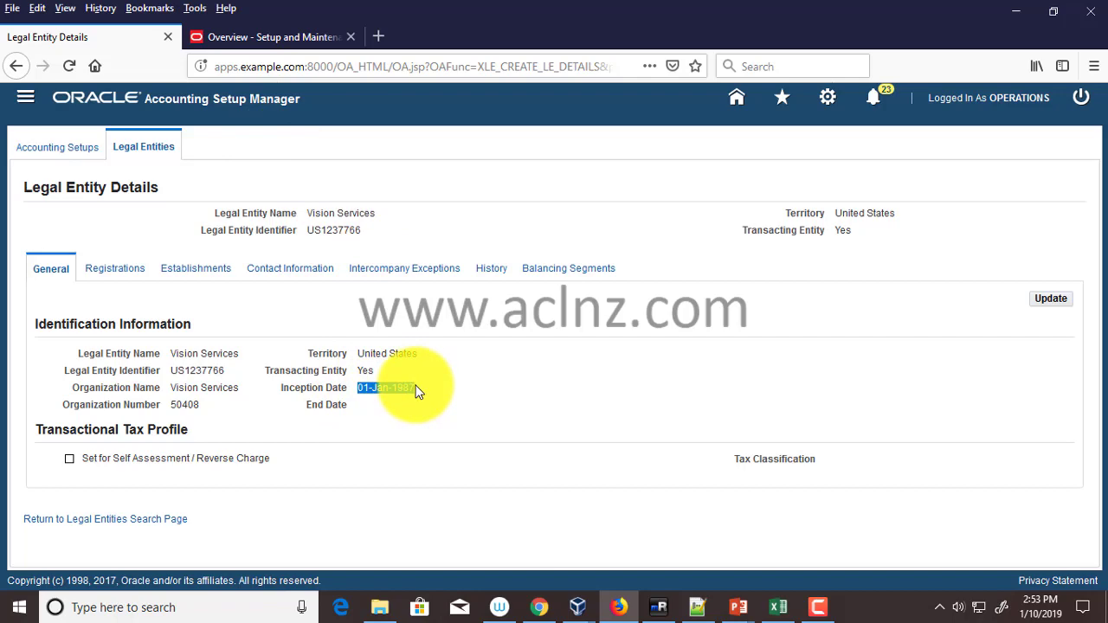
{"action": "left_click", "coordinate": [260, 37]}
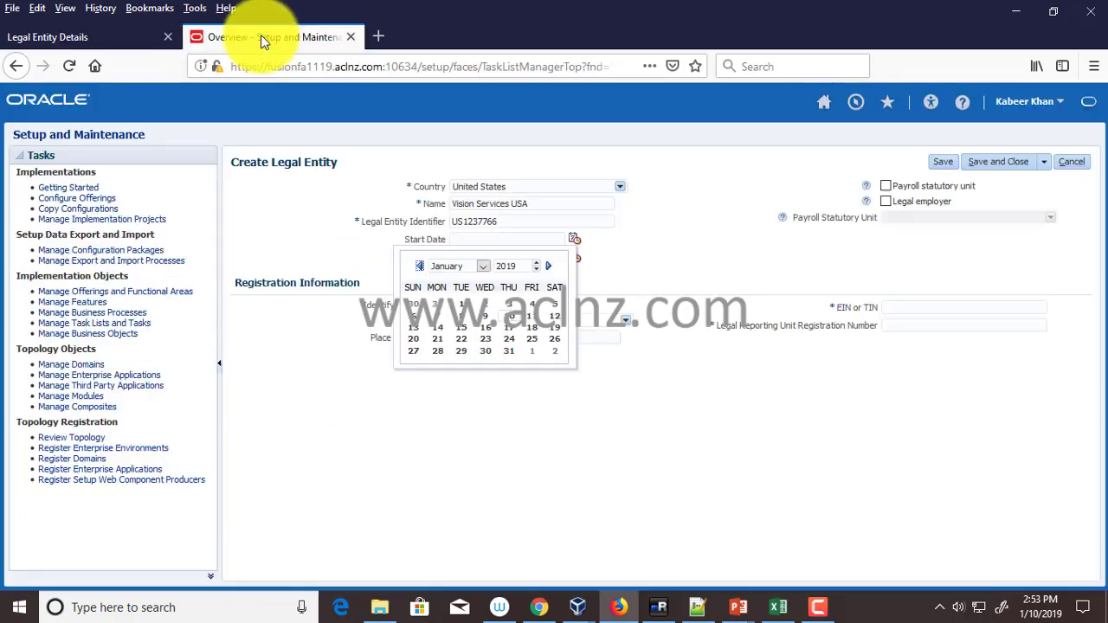
{"action": "left_click", "coordinate": [461, 304]}
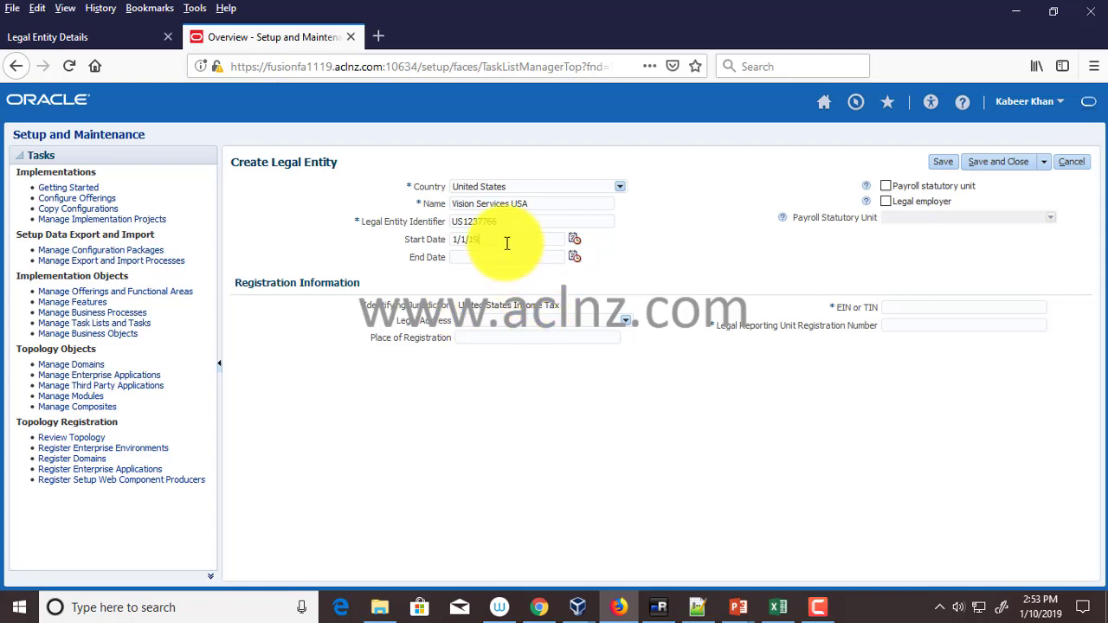
{"action": "key", "text": "BackSpace"}
{"action": "type", "text": "87"}
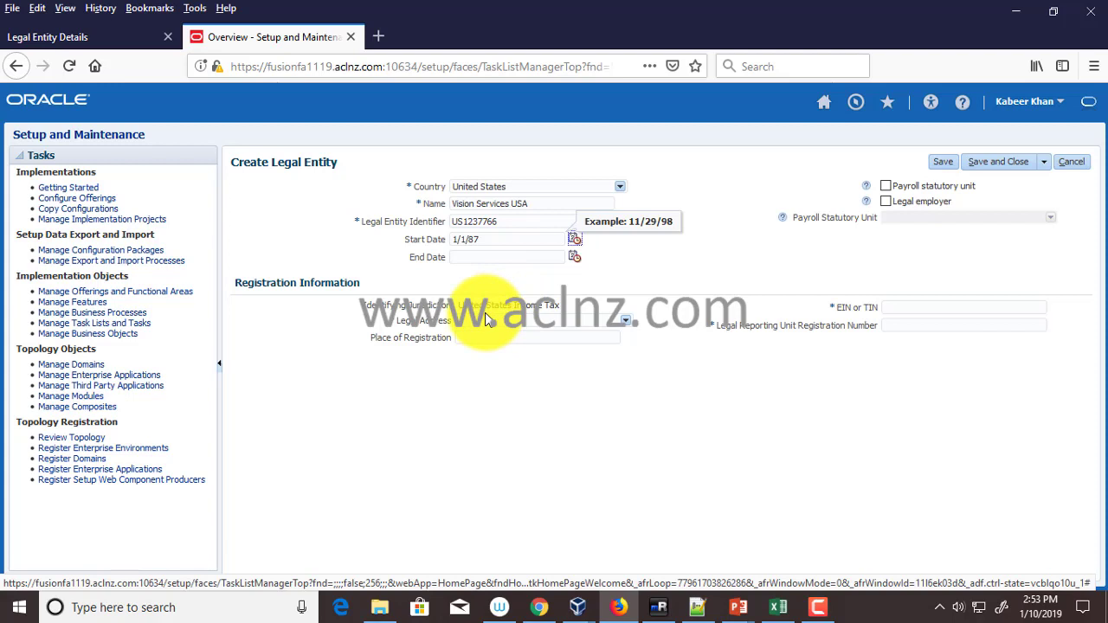
- Copy the EIN/TIN from the Vision Services United States income tax registration in E-Business Suite into the Fusion form's EIN or TIN
{"action": "left_click", "coordinate": [934, 307]}
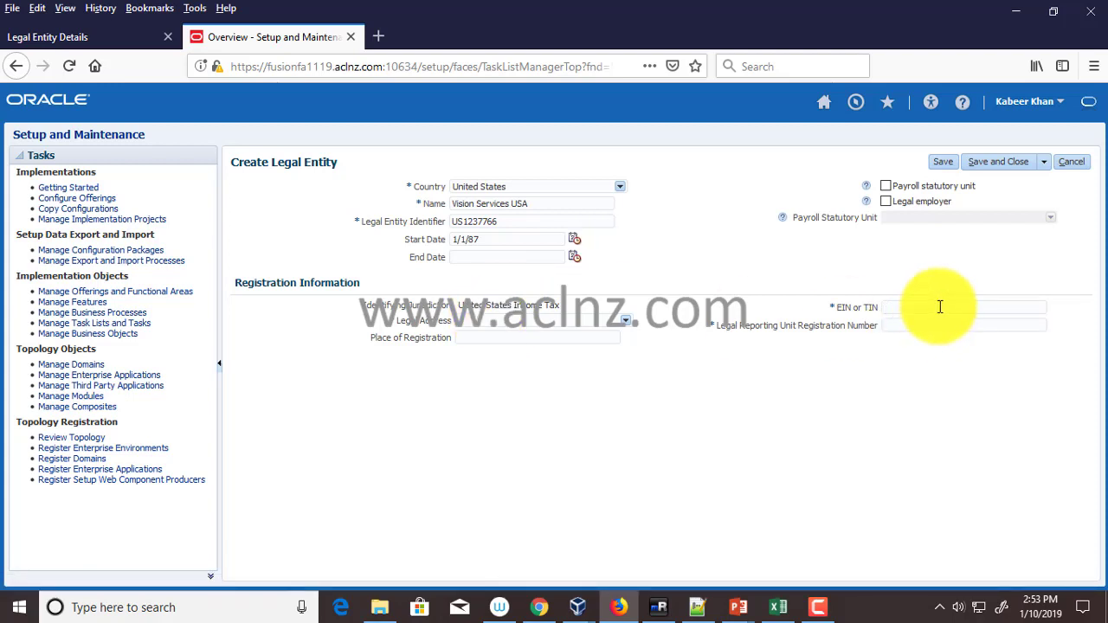
{"action": "left_click", "coordinate": [92, 36]}
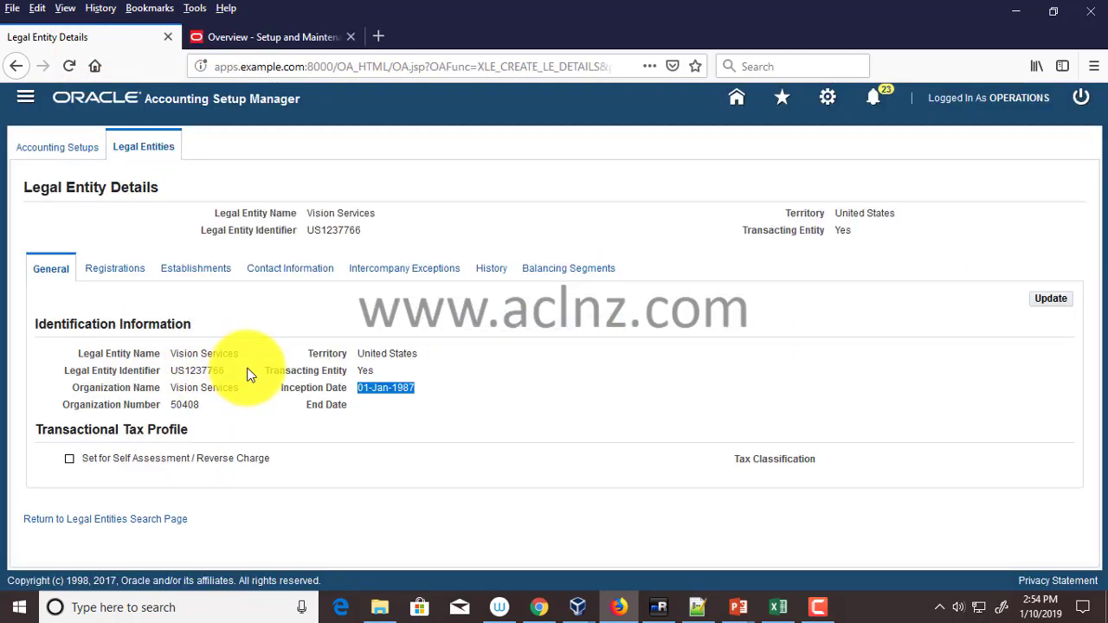
{"action": "left_click", "coordinate": [375, 408]}
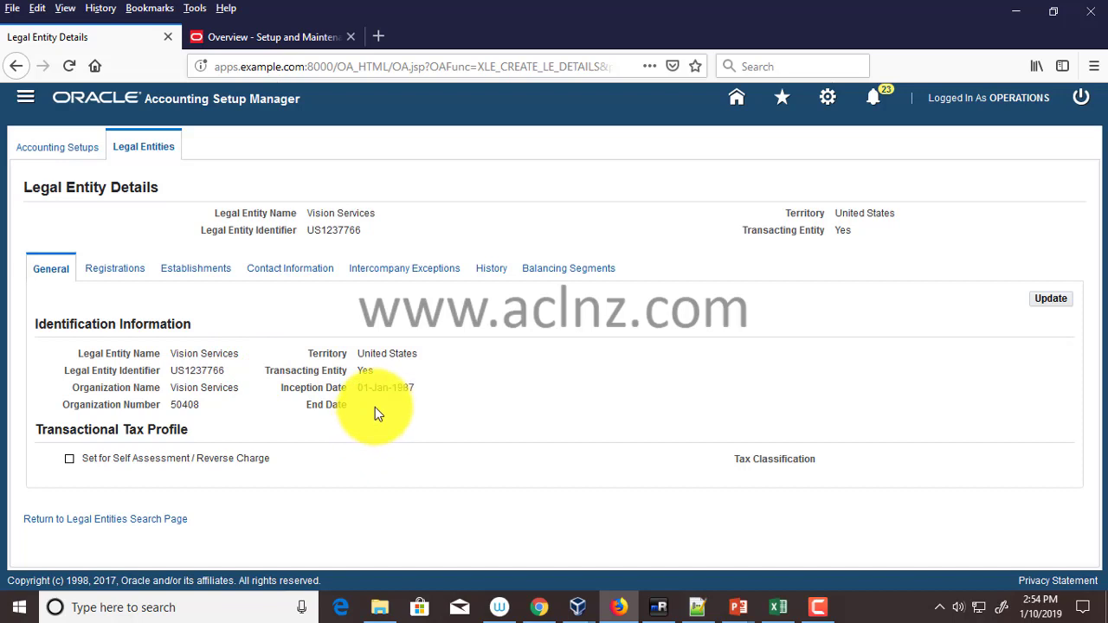
{"action": "left_click", "coordinate": [121, 274]}
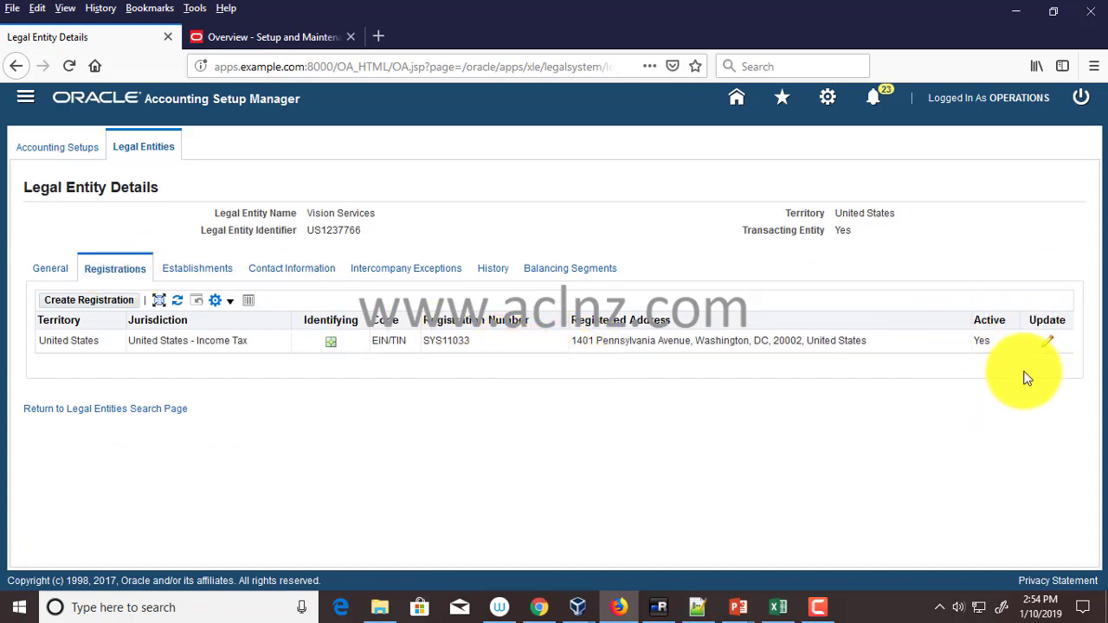
{"action": "left_click", "coordinate": [1050, 343]}
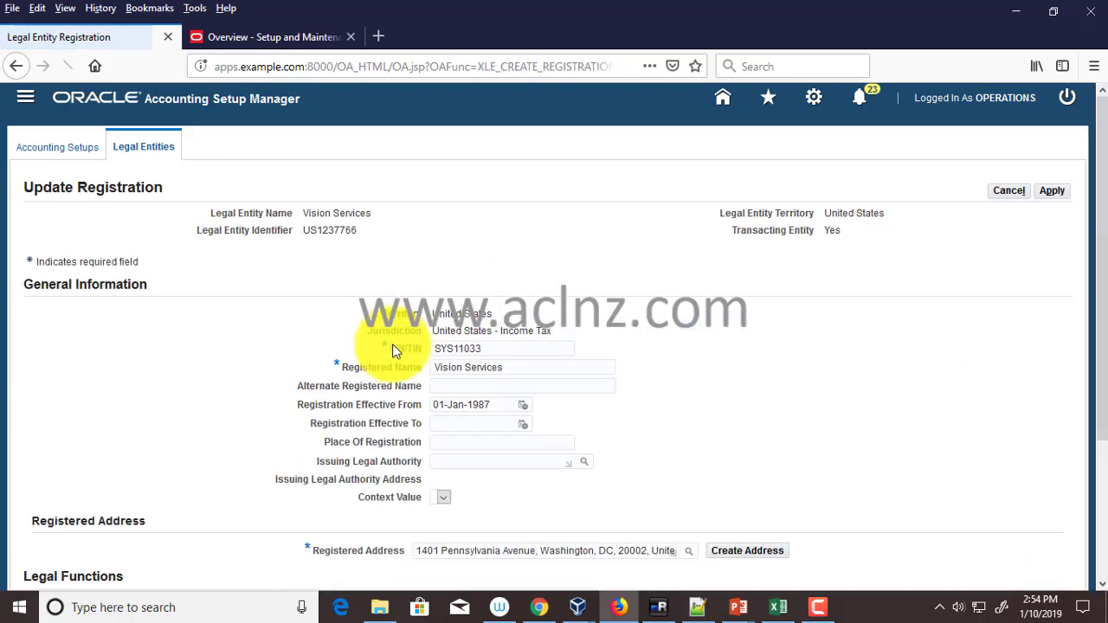
{"action": "left_click_drag", "start_coordinate": [500, 349], "coordinate": [415, 348]}
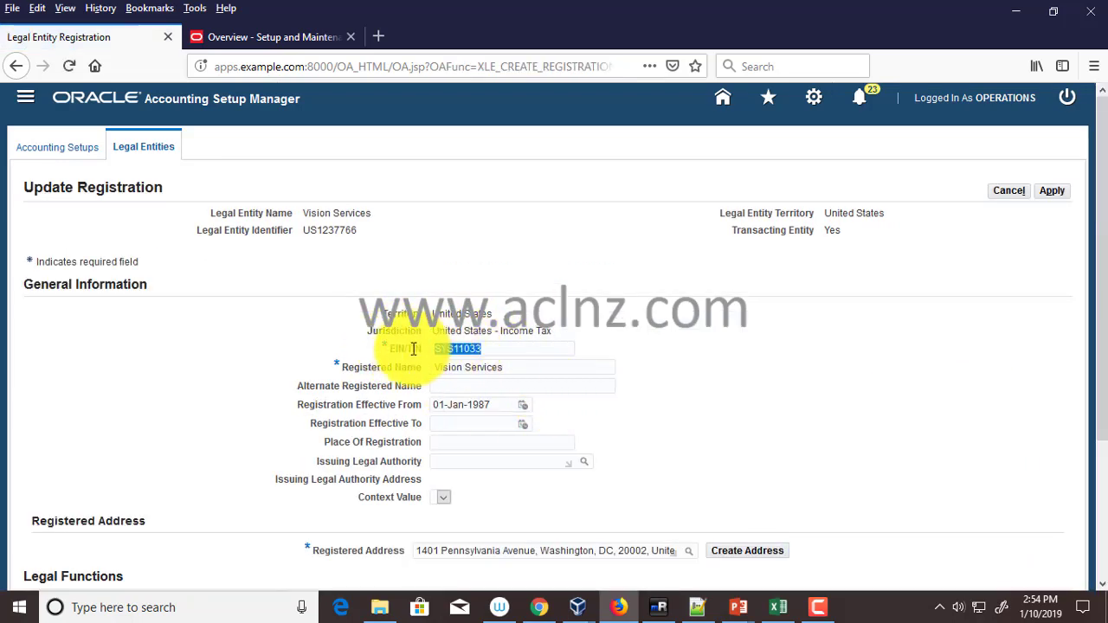
{"action": "left_click", "coordinate": [277, 36]}
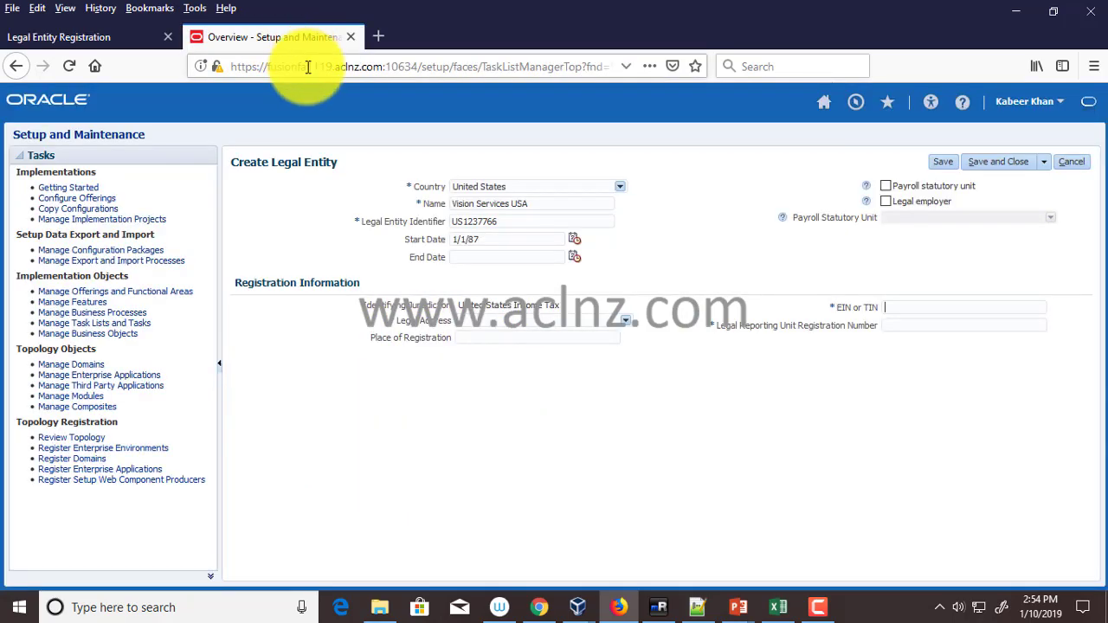
{"action": "left_click", "coordinate": [926, 327]}
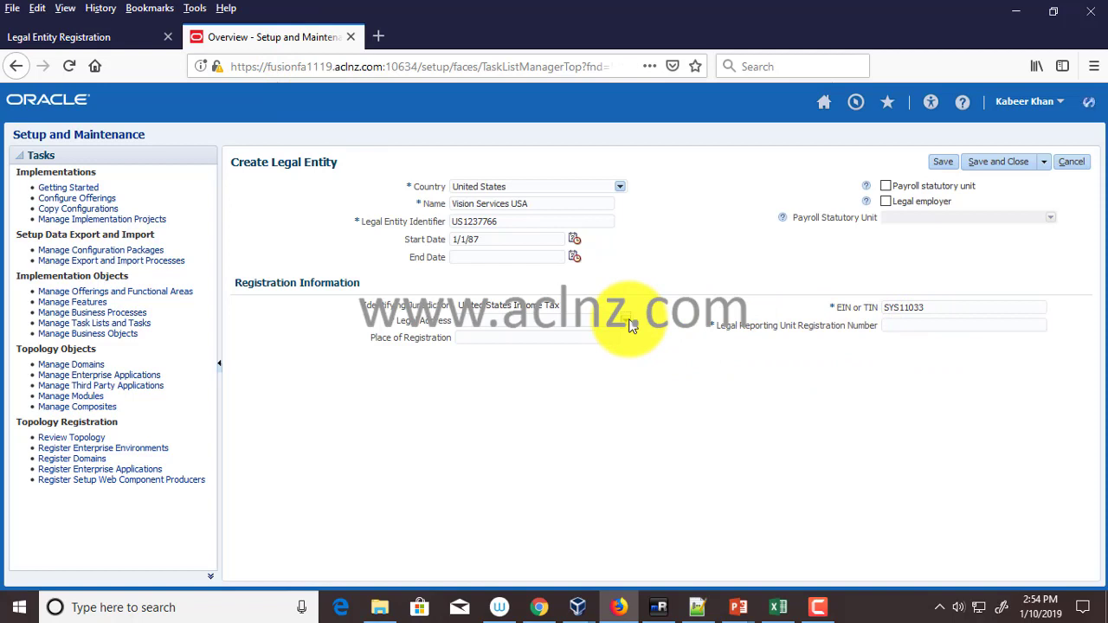
- Search the available legal addresses for the new legal entity and leave the address selection without choosing one
{"action": "left_click", "coordinate": [629, 323]}
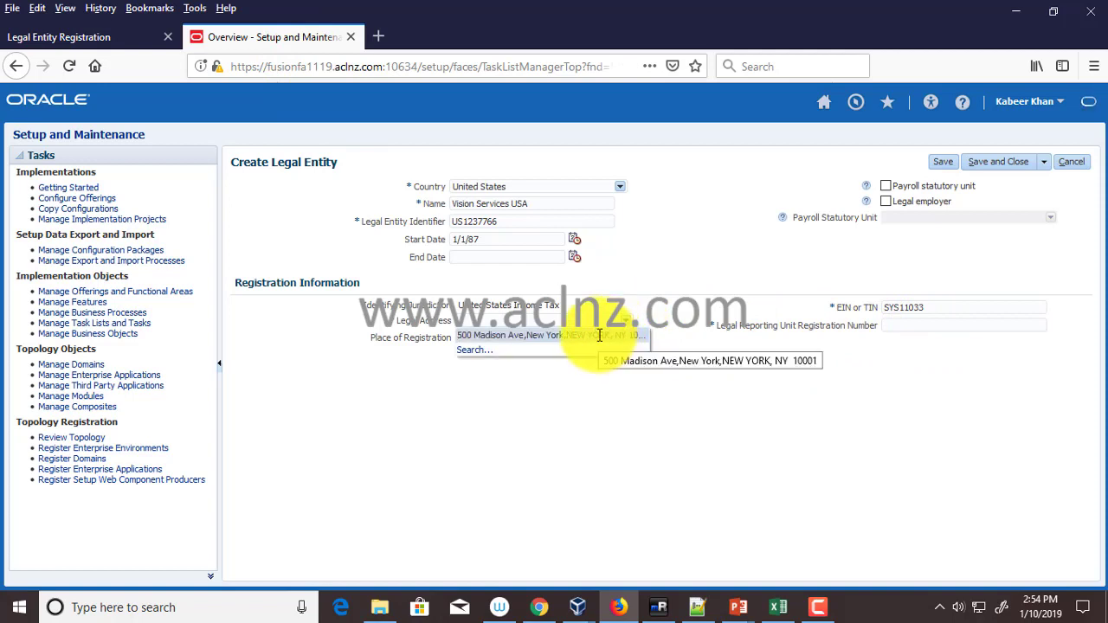
{"action": "left_click", "coordinate": [475, 351]}
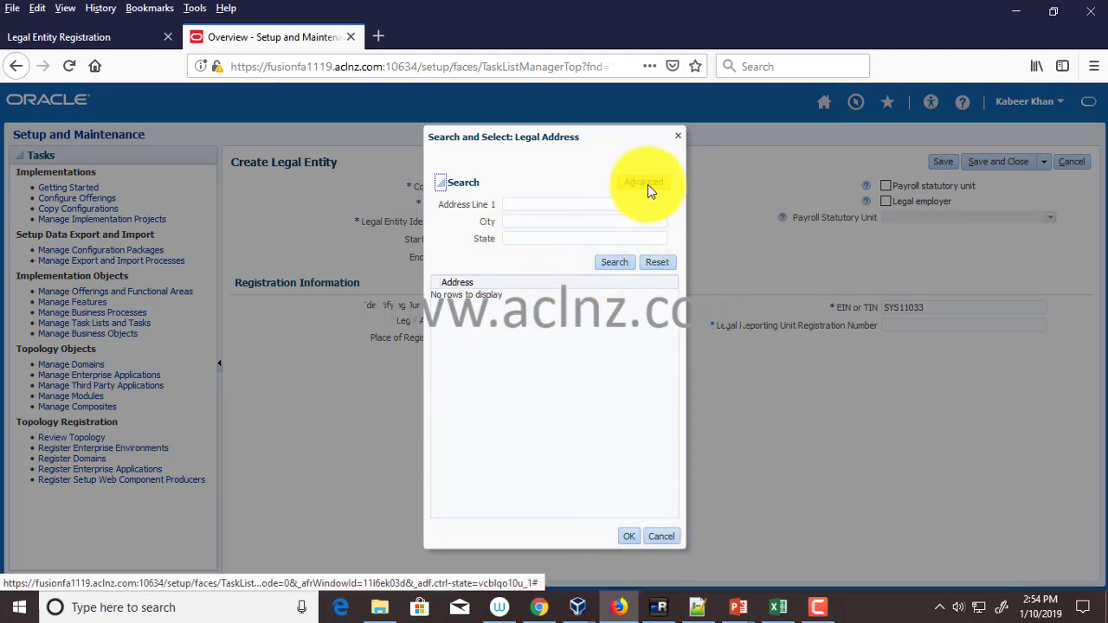
{"action": "left_click", "coordinate": [615, 262]}
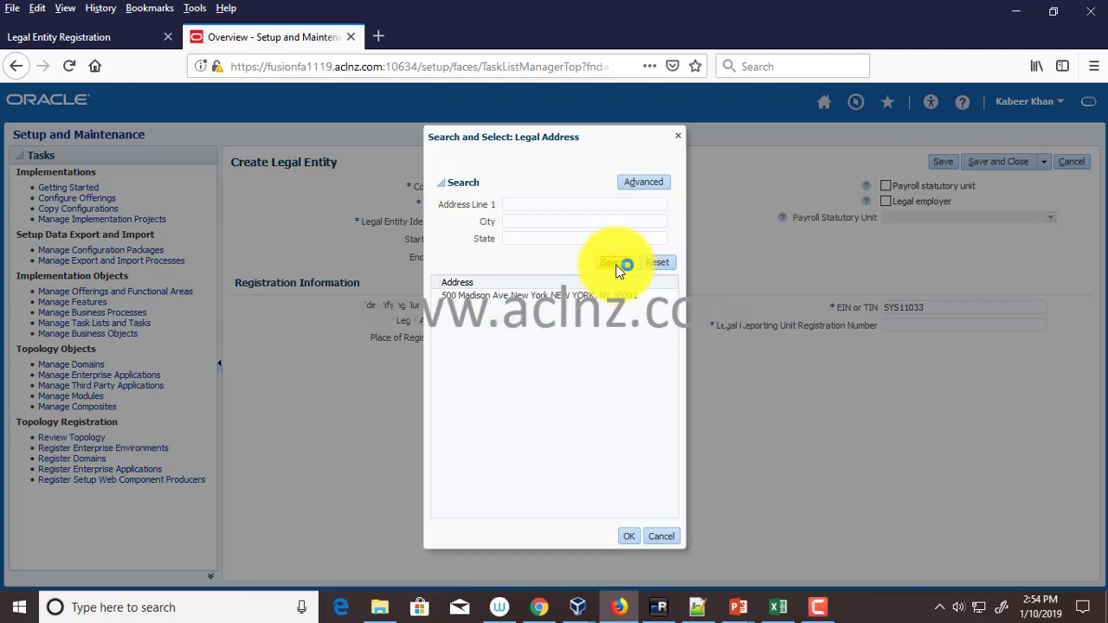
{"action": "left_click", "coordinate": [568, 297]}
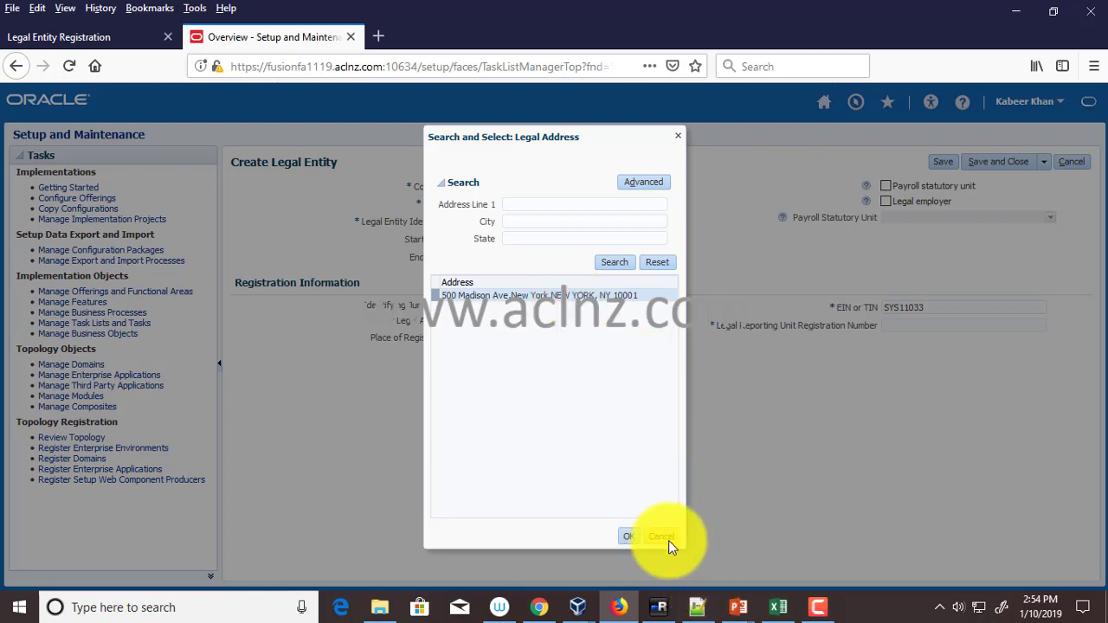
{"action": "left_click", "coordinate": [668, 540]}
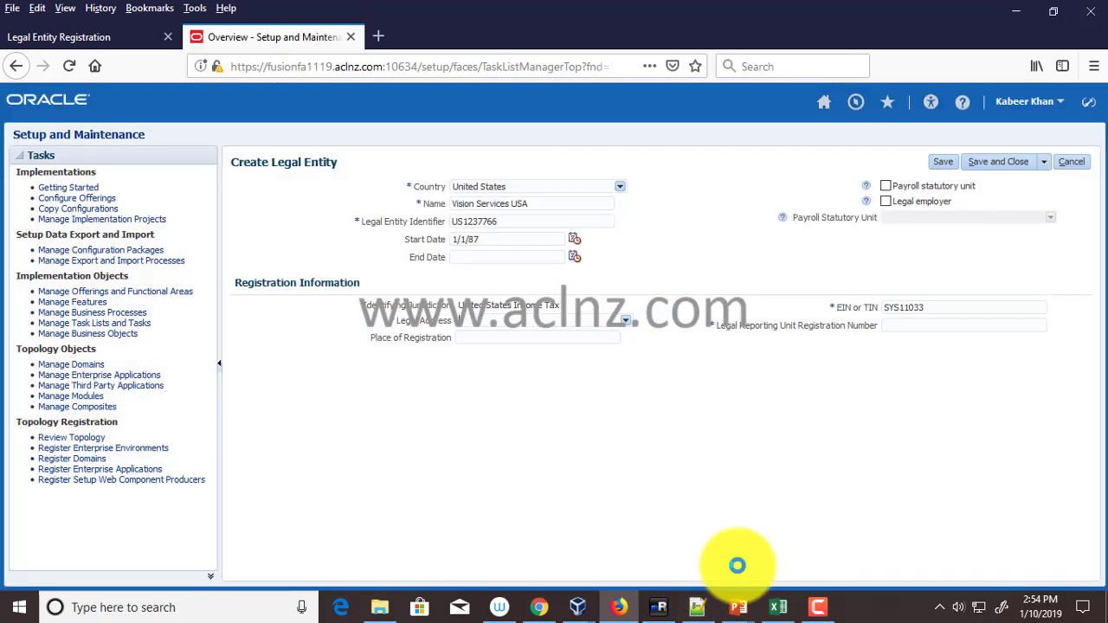
{"action": "left_click", "coordinate": [625, 320]}
{"action": "left_click", "coordinate": [624, 320]}
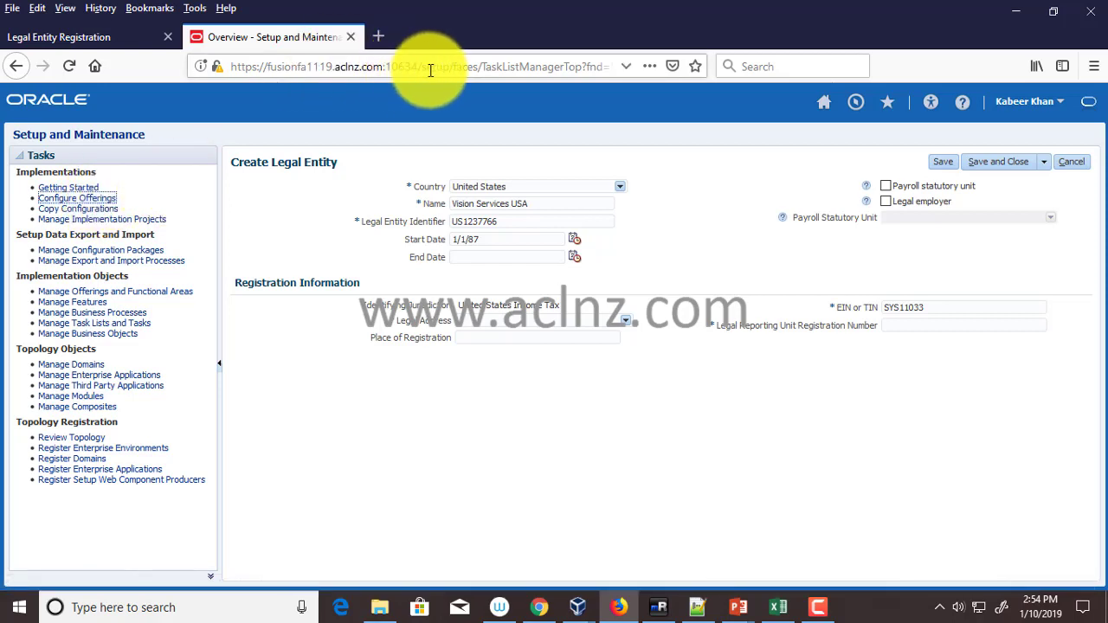
{"action": "left_click_drag", "start_coordinate": [419, 66], "coordinate": [411, 66]}
{"action": "left_click_drag", "start_coordinate": [314, 62], "coordinate": [199, 37]}
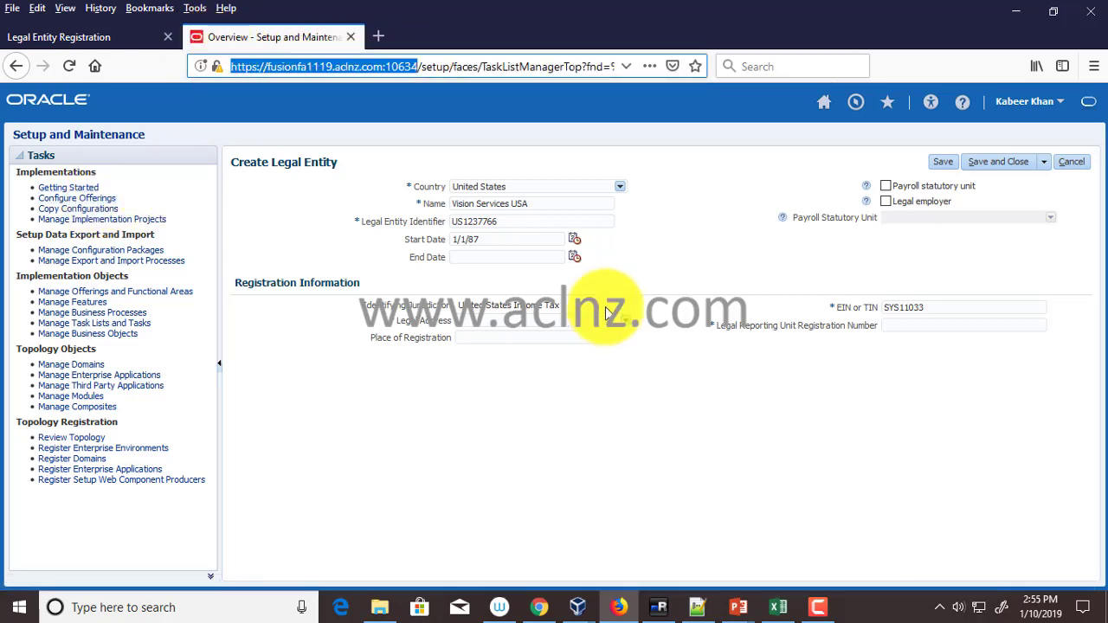
{"action": "left_click", "coordinate": [697, 608]}
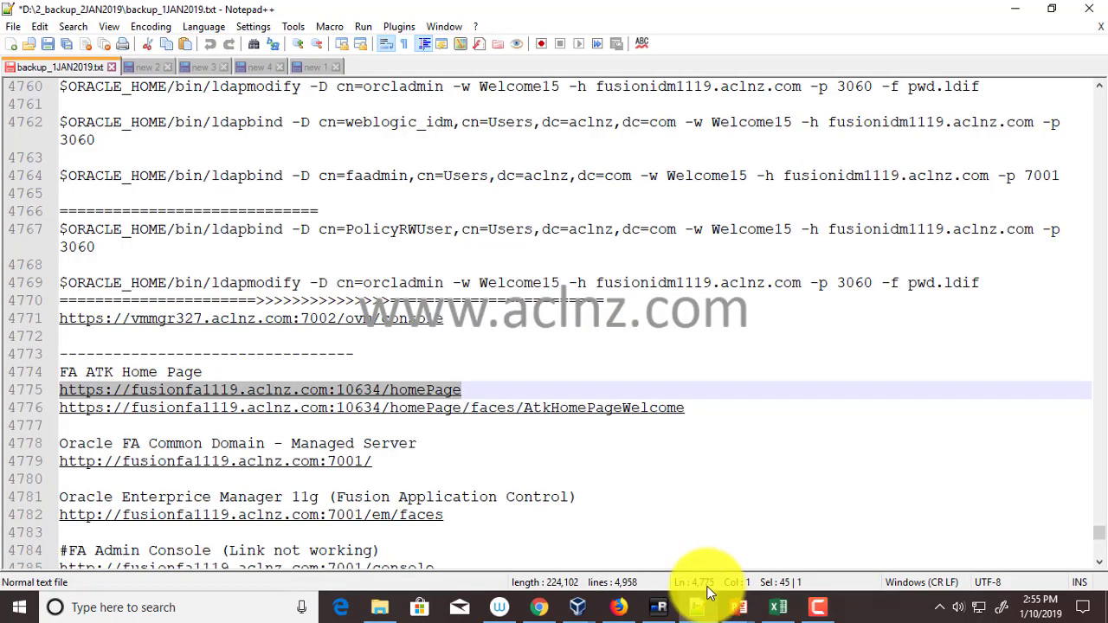
{"action": "left_click", "coordinate": [618, 606]}
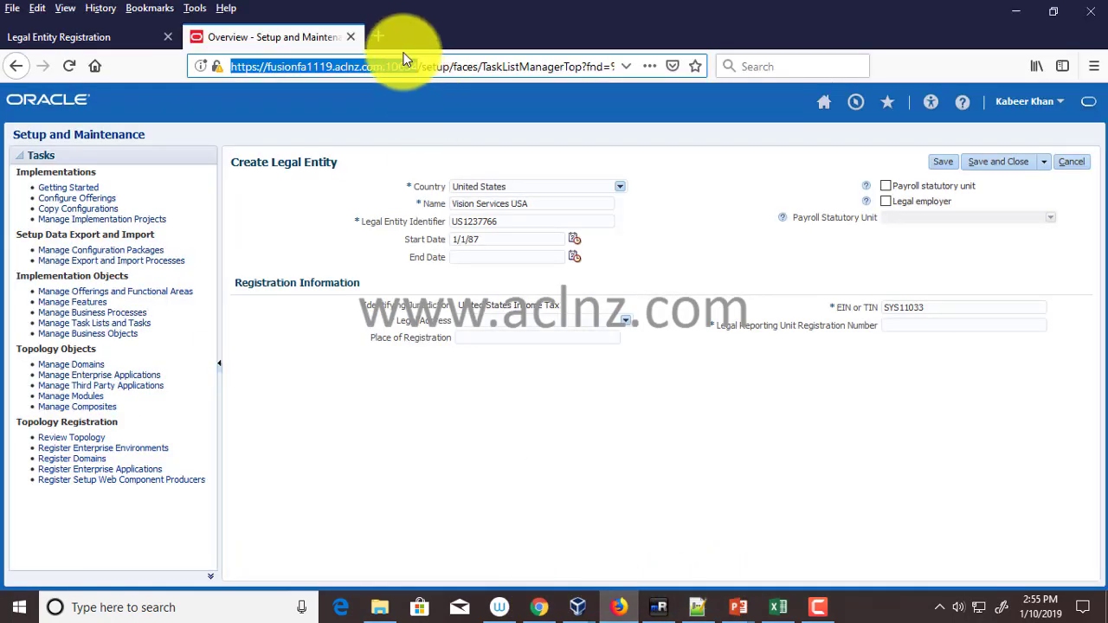
{"action": "left_click", "coordinate": [378, 34]}
{"action": "type", "text": "https://fusionfa1119.aclnz.com:10634/homePage/"}
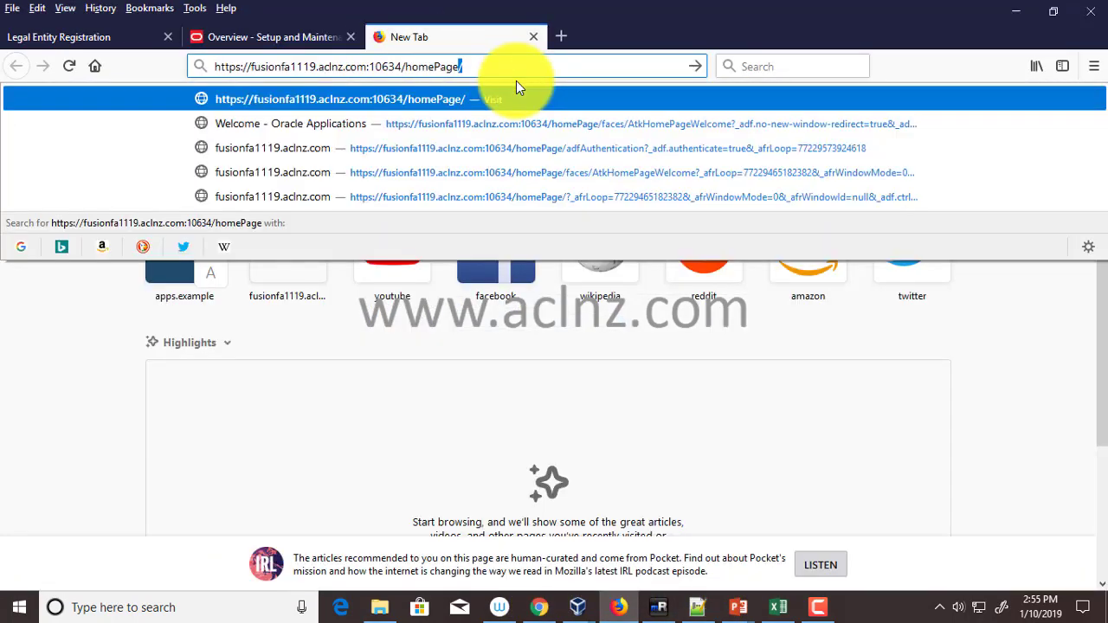
{"action": "key", "text": "Return"}
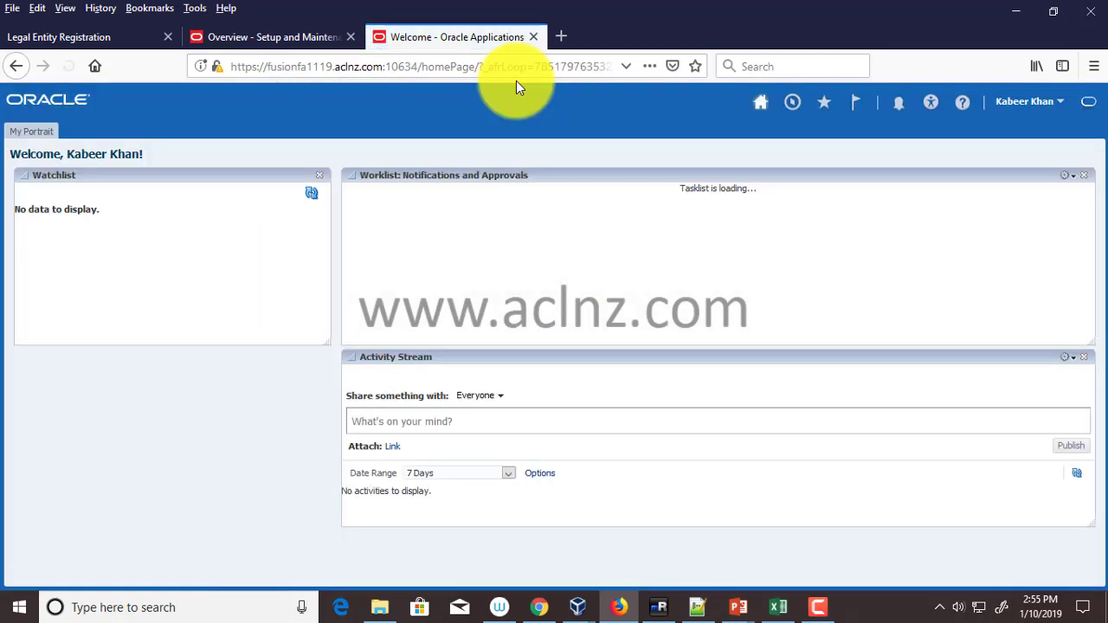
- Go to Setup and Maintenance and open the Vision Corporation Project implementation project
{"action": "left_click", "coordinate": [1061, 104]}
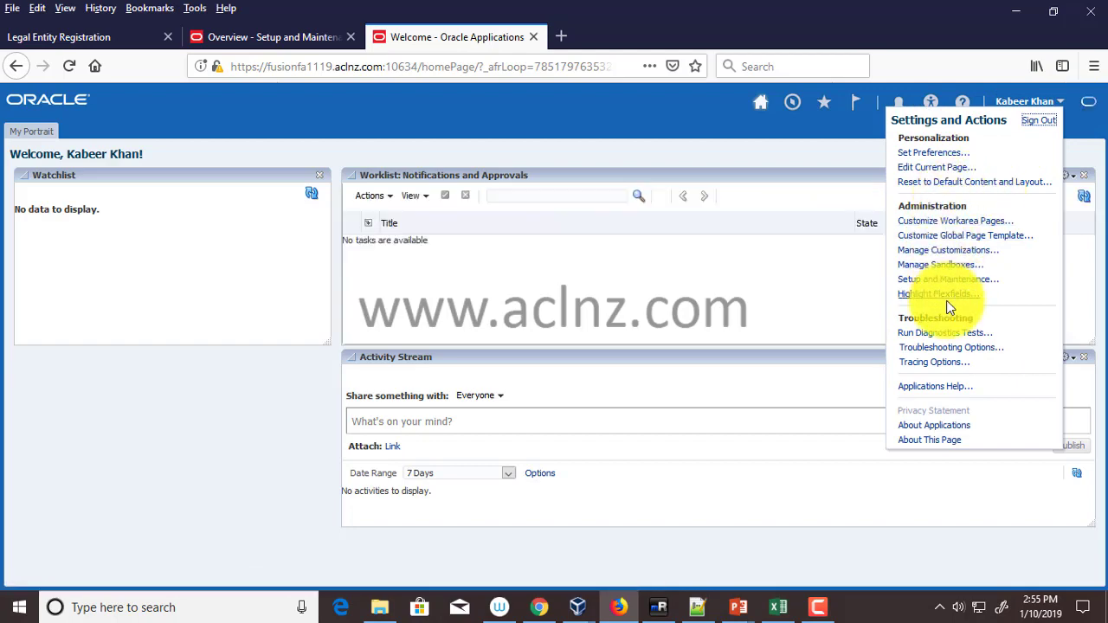
{"action": "left_click", "coordinate": [954, 279]}
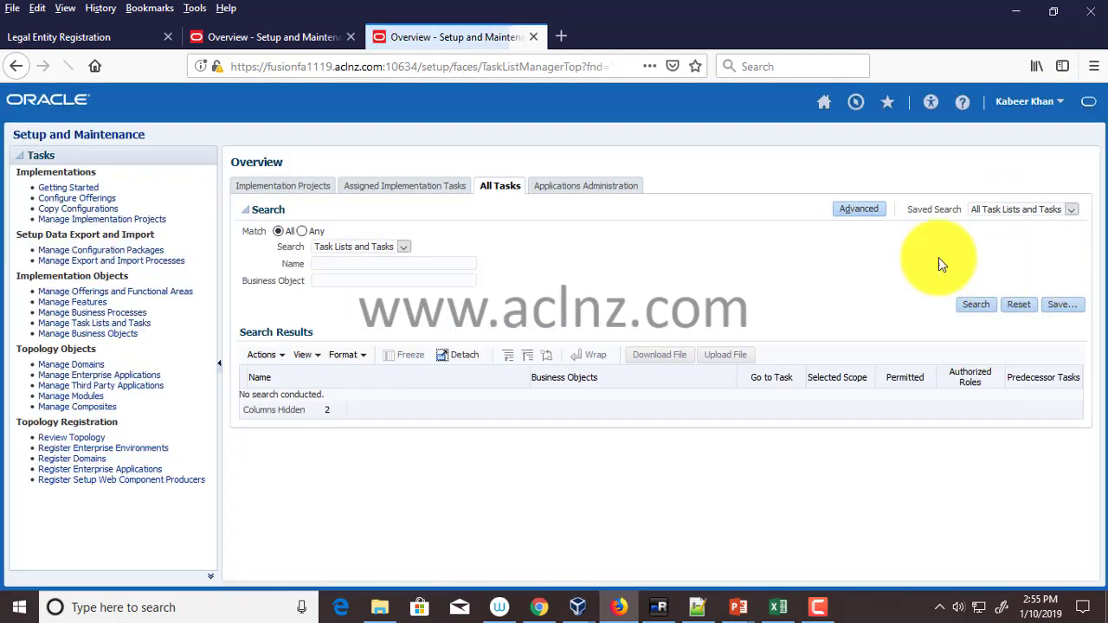
{"action": "left_click", "coordinate": [285, 187]}
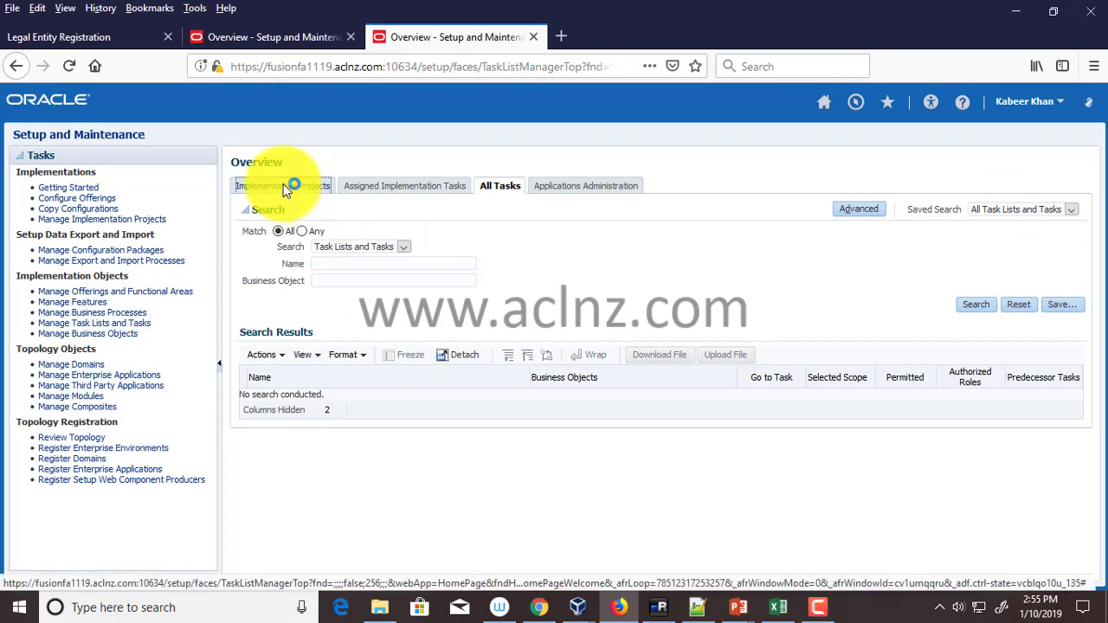
{"action": "left_click", "coordinate": [251, 264]}
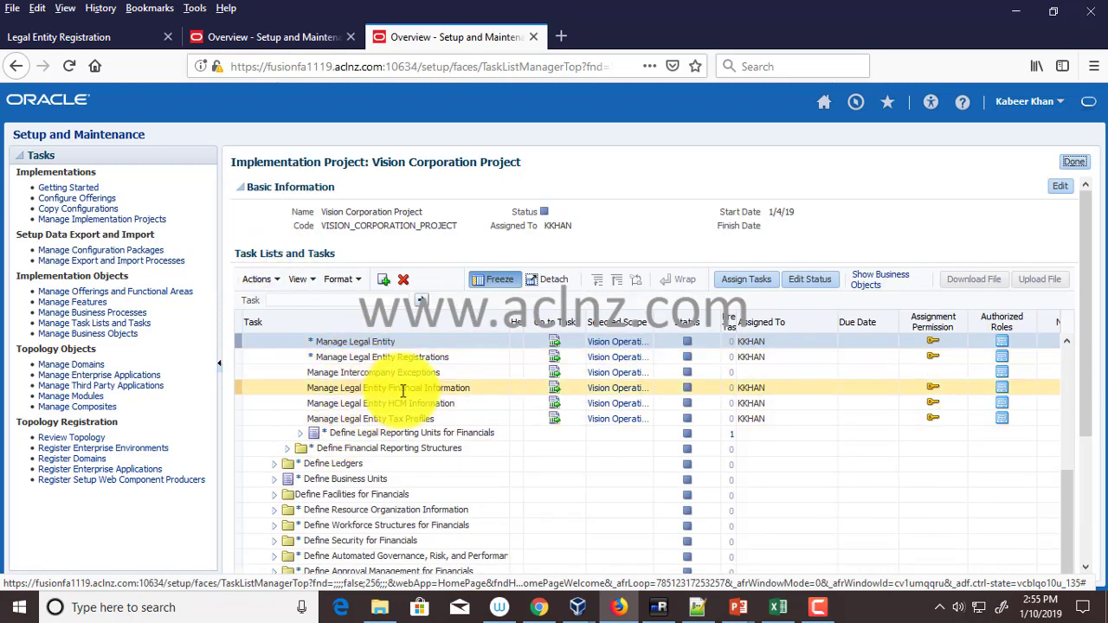
- Find the Manage Legal Addresses task under Define Legal Jurisdictions and Authorities for Financials in the project's task list and open it
{"action": "left_click", "coordinate": [453, 414]}
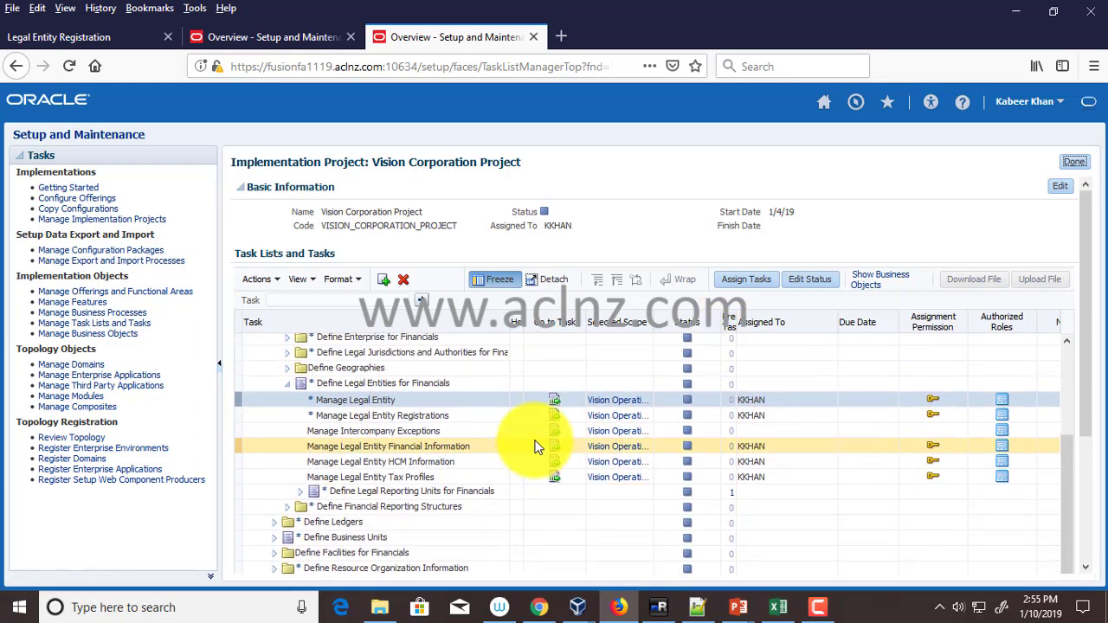
{"action": "scroll", "coordinate": [534, 448], "scroll_direction": "up", "scroll_amount": 2}
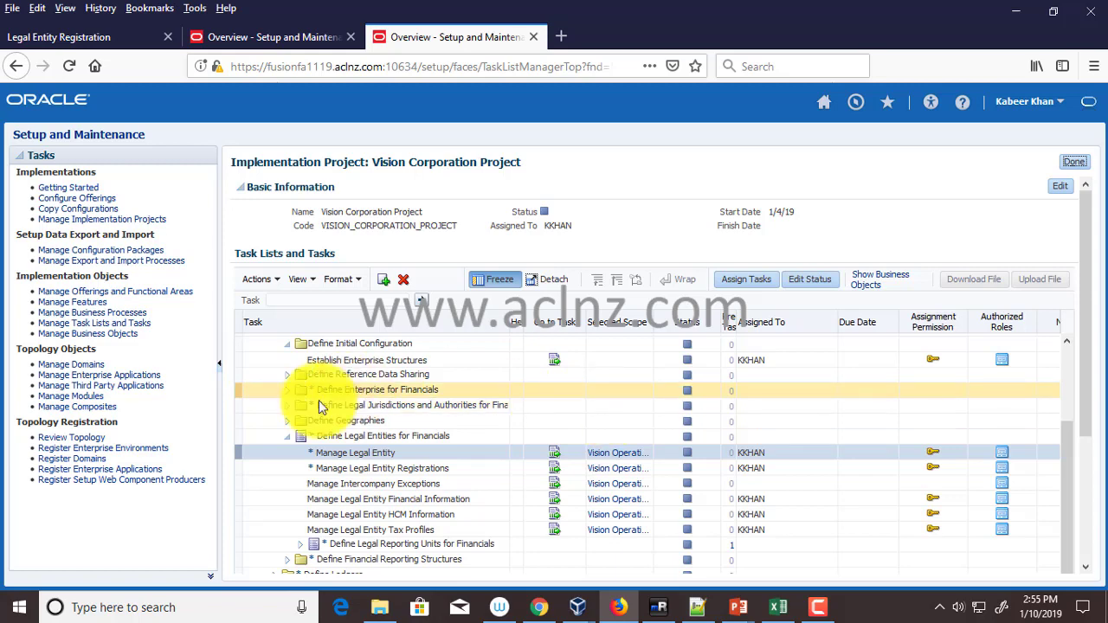
{"action": "scroll", "coordinate": [359, 449], "scroll_direction": "up", "scroll_amount": 3}
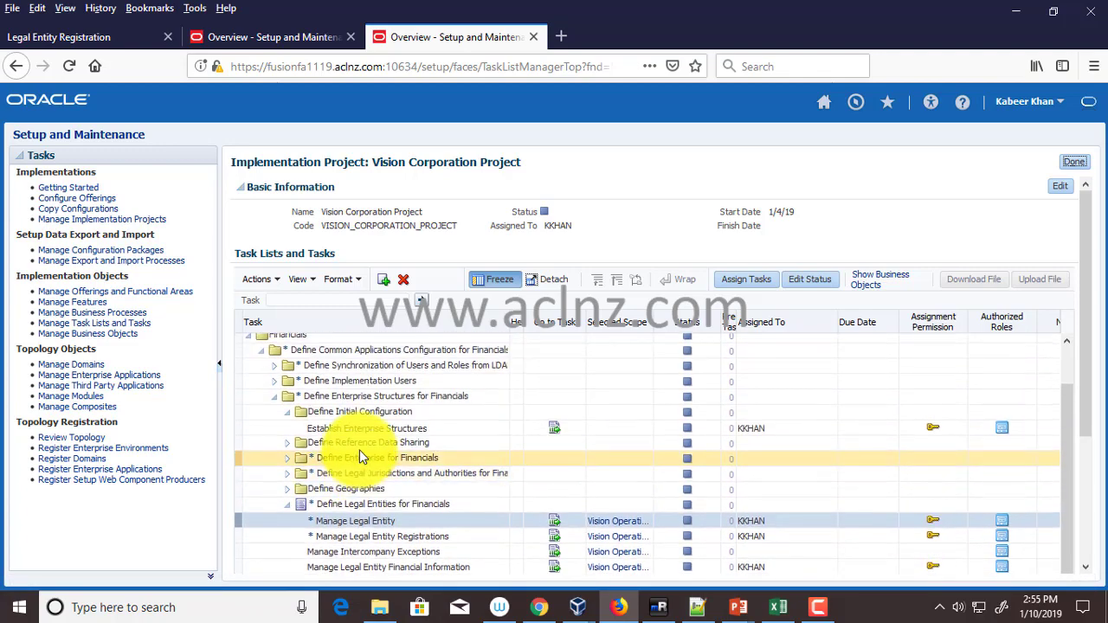
{"action": "scroll", "coordinate": [359, 450], "scroll_direction": "down", "scroll_amount": 2}
{"action": "scroll", "coordinate": [352, 448], "scroll_direction": "down", "scroll_amount": 5}
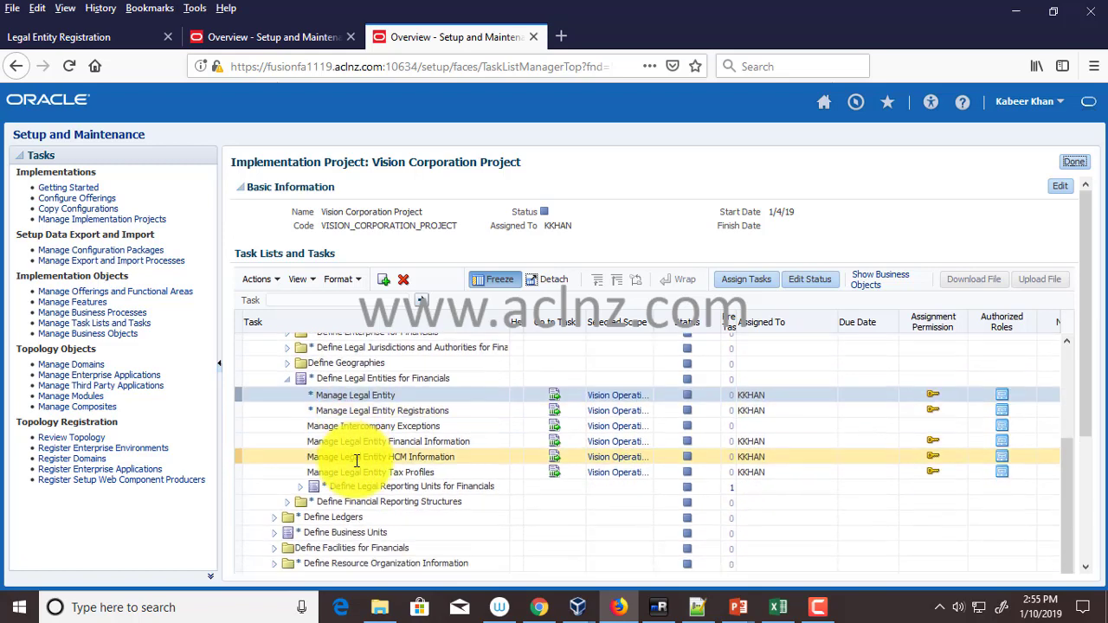
{"action": "left_click", "coordinate": [286, 501]}
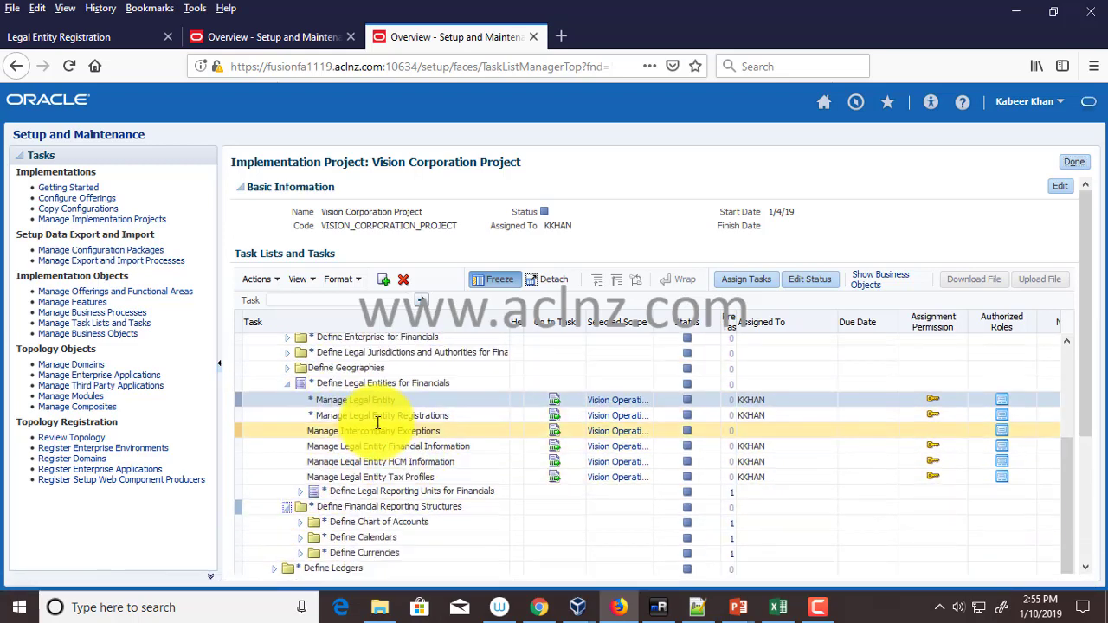
{"action": "scroll", "coordinate": [342, 398], "scroll_direction": "up", "scroll_amount": 2}
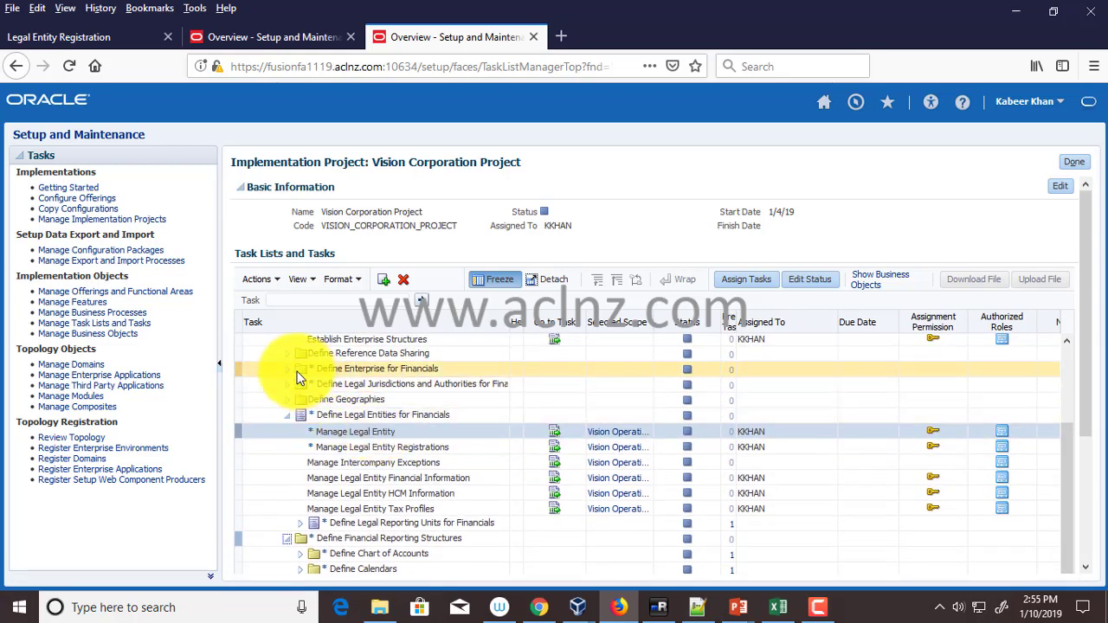
{"action": "left_click", "coordinate": [289, 372]}
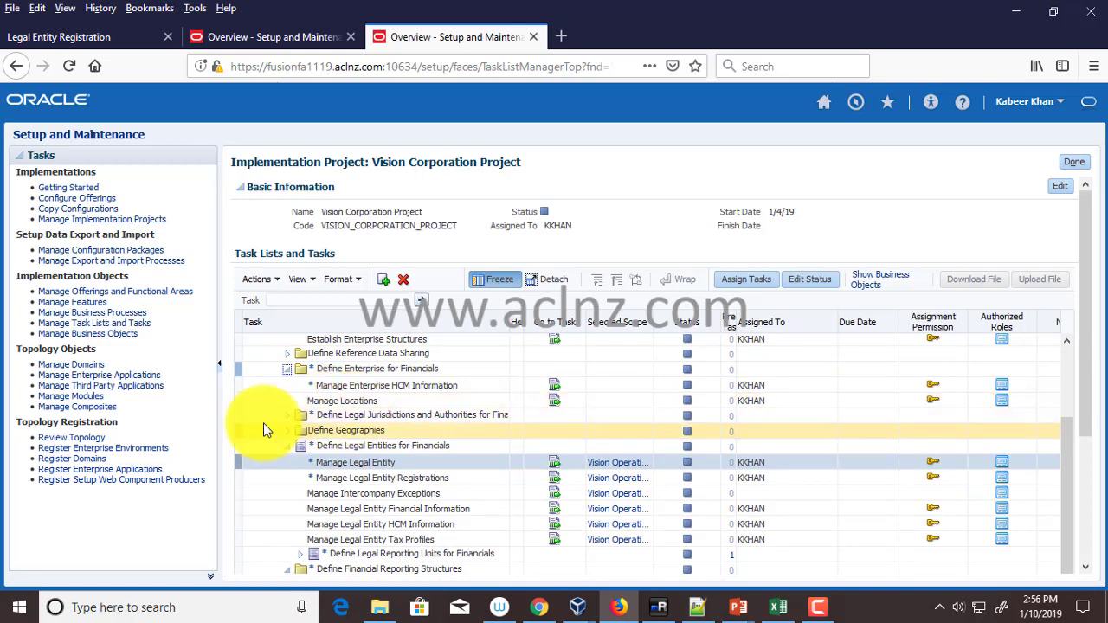
{"action": "left_click", "coordinate": [286, 419]}
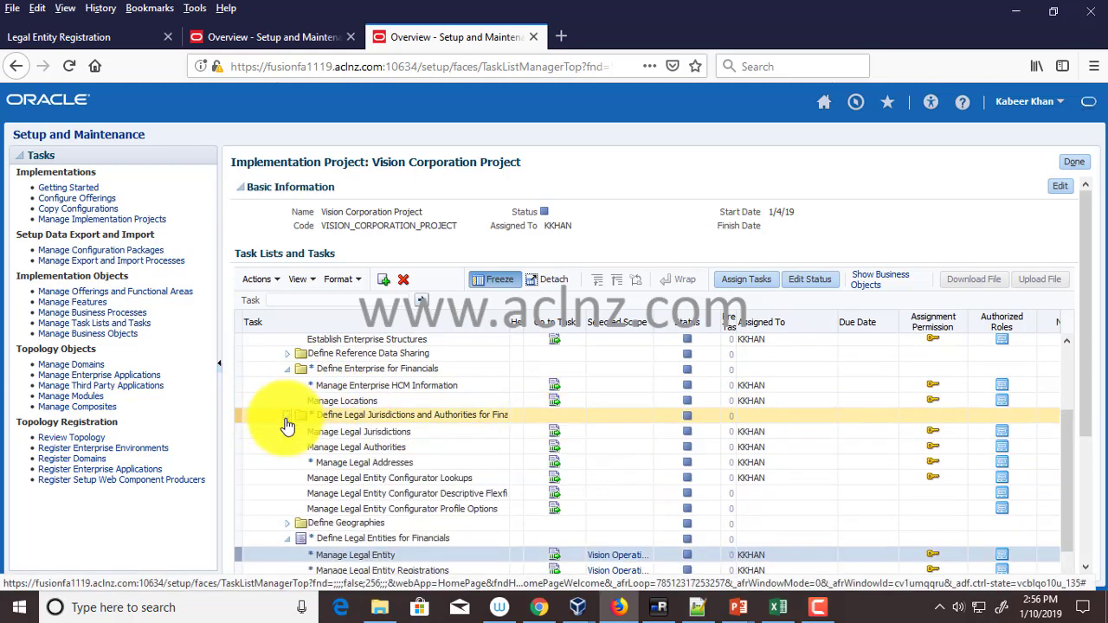
{"action": "left_click", "coordinate": [328, 462]}
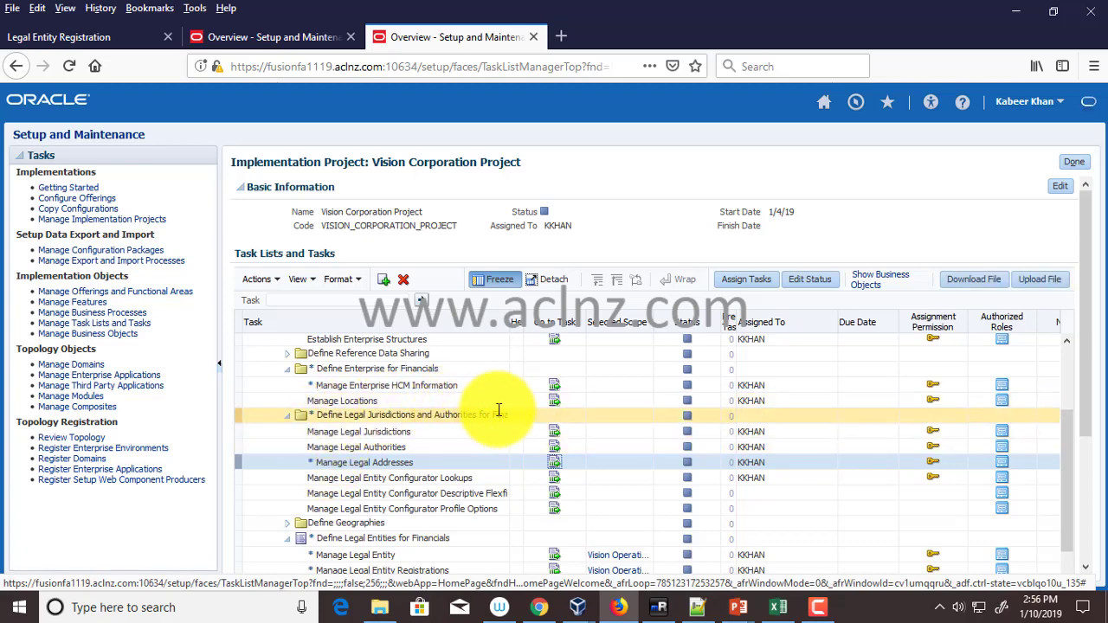
{"action": "left_click", "coordinate": [555, 462]}
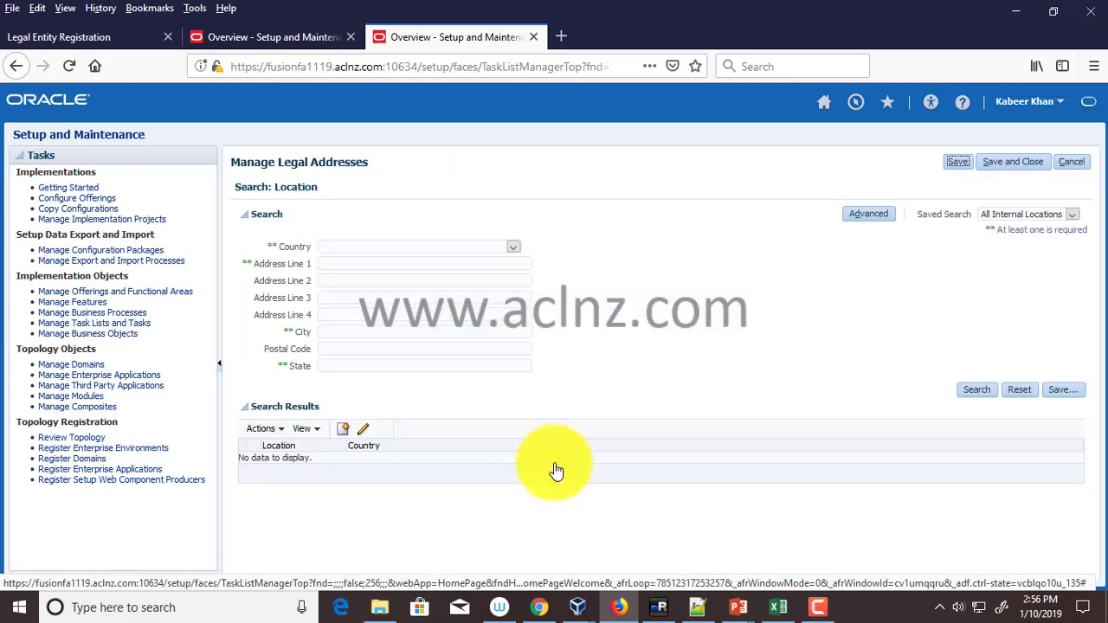
- Set the country to United States in the Manage Legal Addresses location search
{"action": "left_click", "coordinate": [511, 249]}
{"action": "key", "text": "u"}
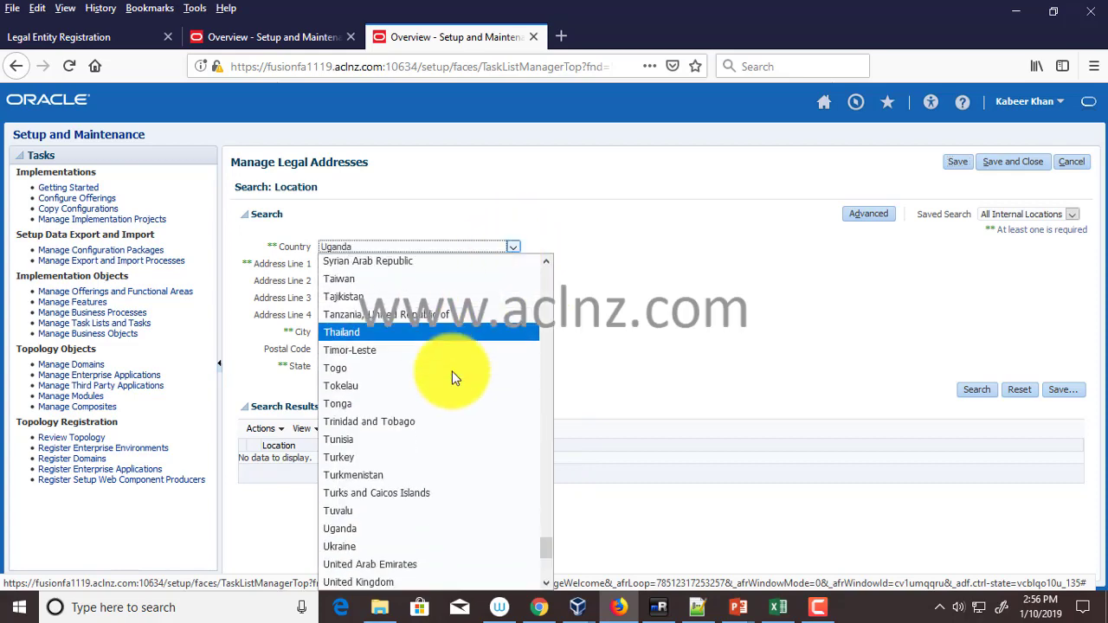
{"action": "scroll", "coordinate": [451, 372], "scroll_direction": "down", "scroll_amount": 3}
{"action": "left_click", "coordinate": [415, 418]}
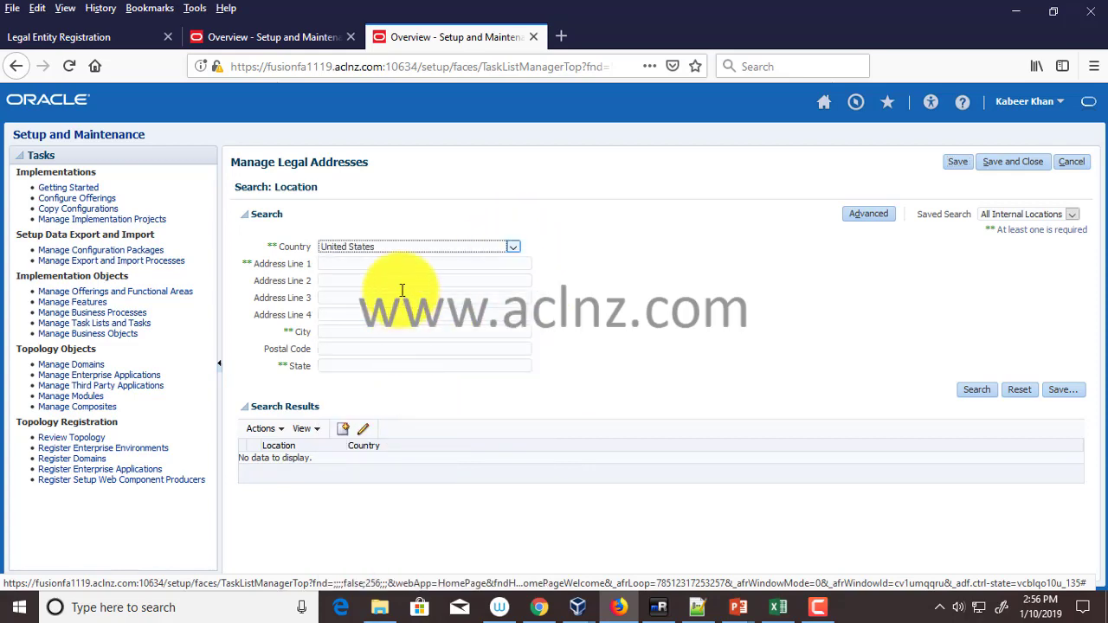
- Copy the street part of the registered address from the Vision Services registration into Address Line 1 of the location search
{"action": "left_click", "coordinate": [391, 263]}
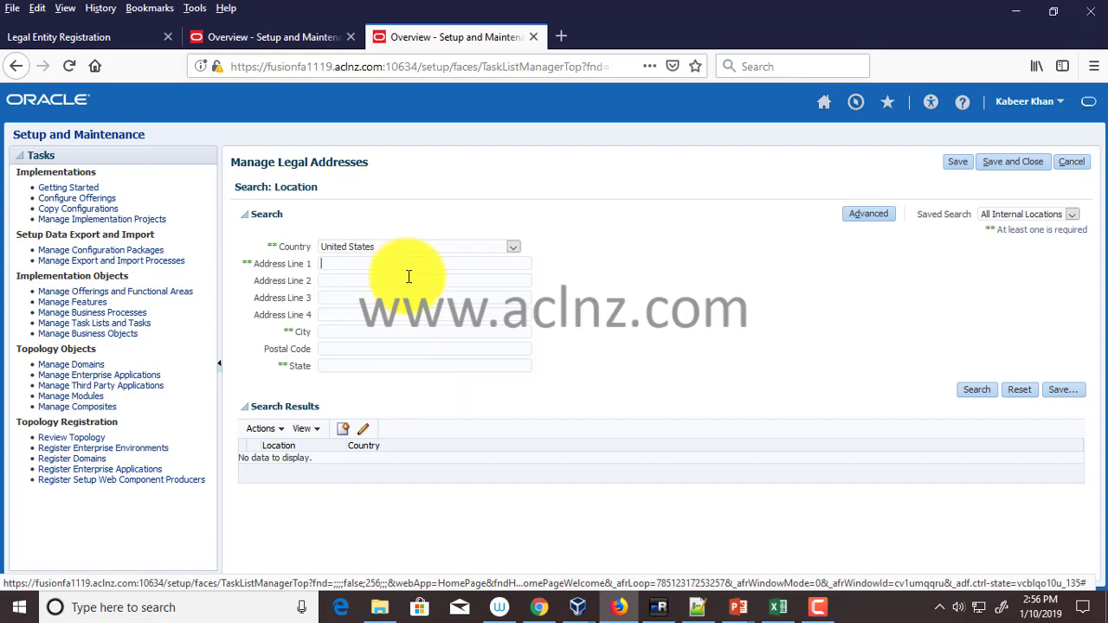
{"action": "left_click", "coordinate": [116, 36]}
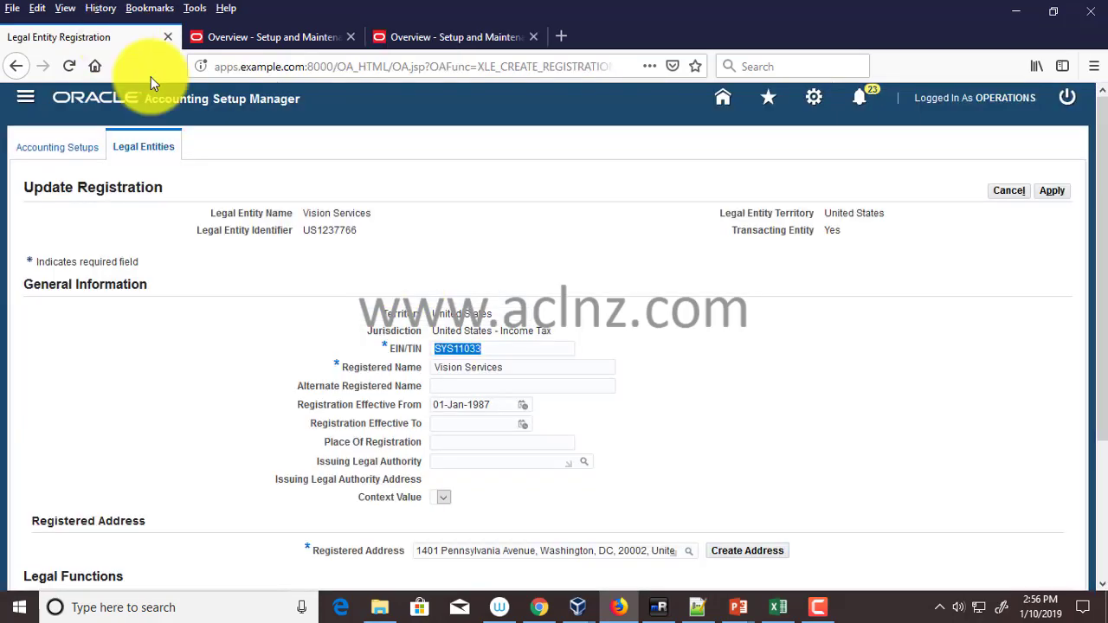
{"action": "scroll", "coordinate": [729, 307], "scroll_direction": "down", "scroll_amount": 3}
{"action": "scroll", "coordinate": [730, 307], "scroll_direction": "down", "scroll_amount": 1}
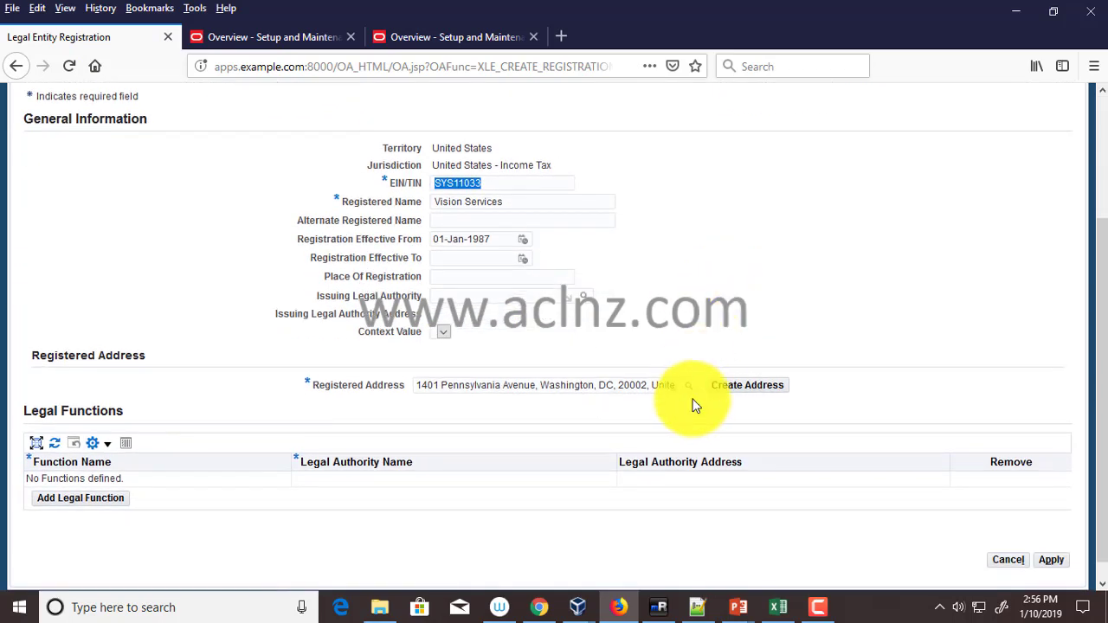
{"action": "left_click", "coordinate": [693, 387]}
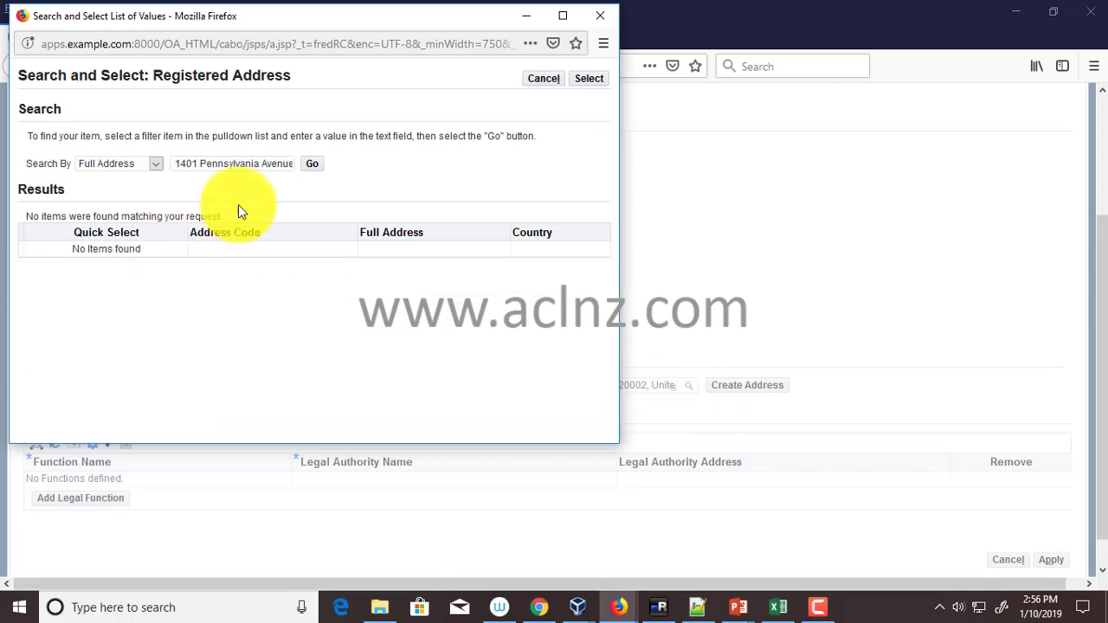
{"action": "left_click", "coordinate": [540, 83]}
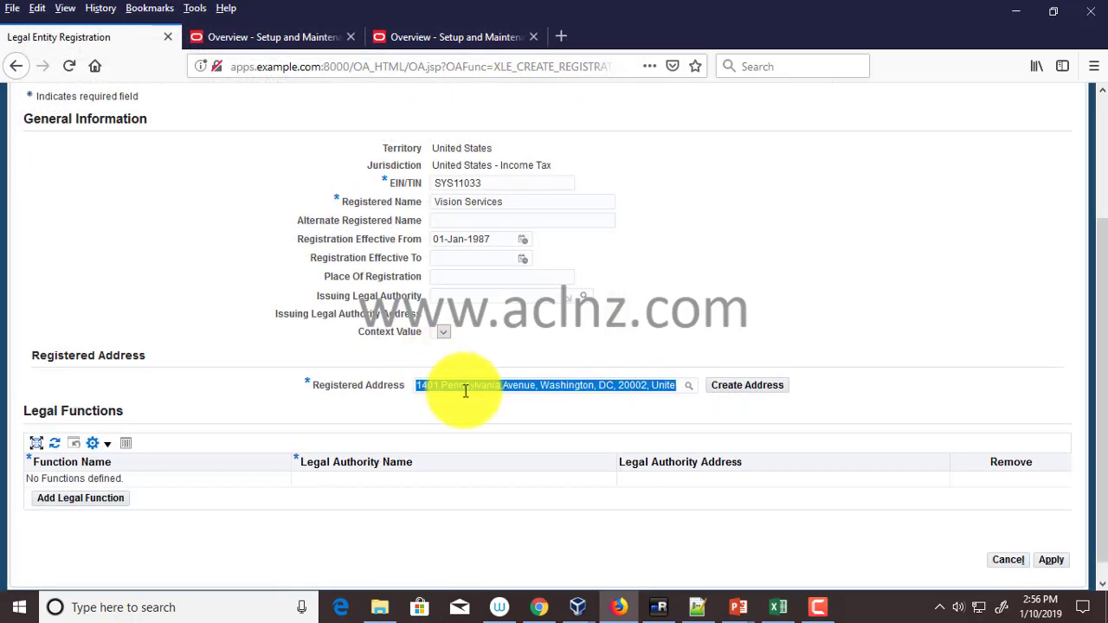
{"action": "left_click", "coordinate": [467, 387]}
{"action": "left_click_drag", "start_coordinate": [534, 384], "coordinate": [400, 403]}
{"action": "key", "text": "ctrl+c"}
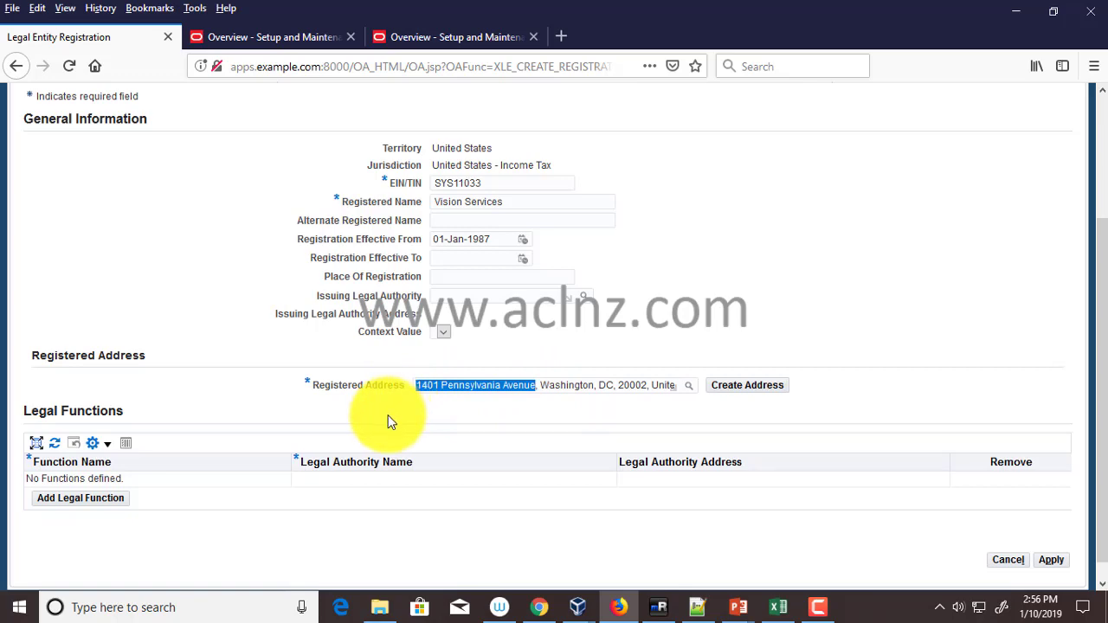
{"action": "left_click", "coordinate": [441, 38]}
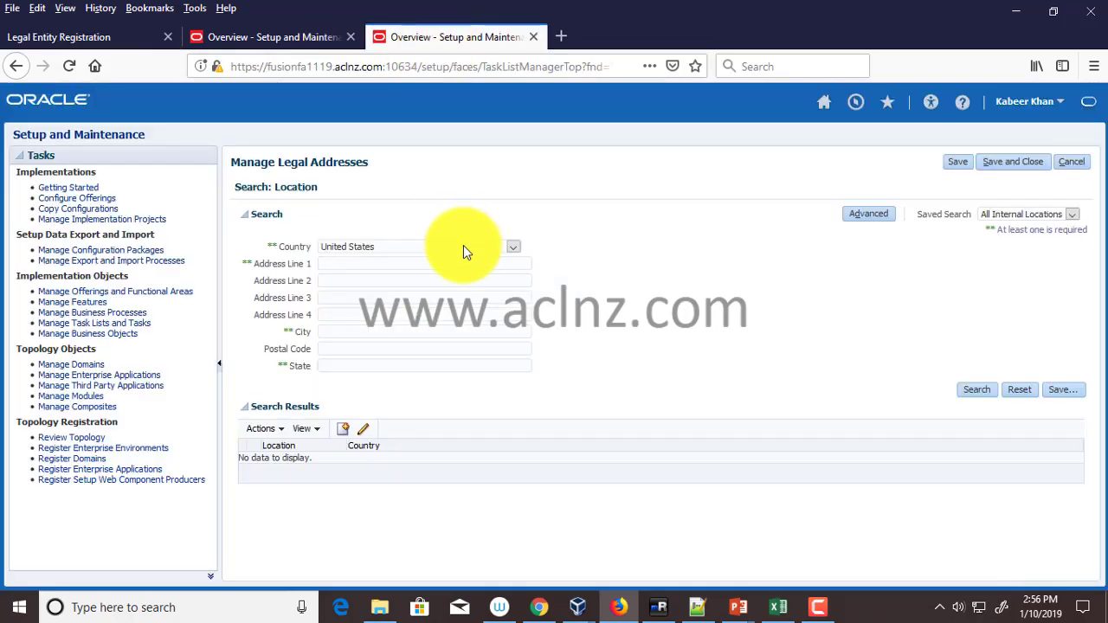
{"action": "key", "text": "ctrl+v"}
{"action": "left_click", "coordinate": [358, 280]}
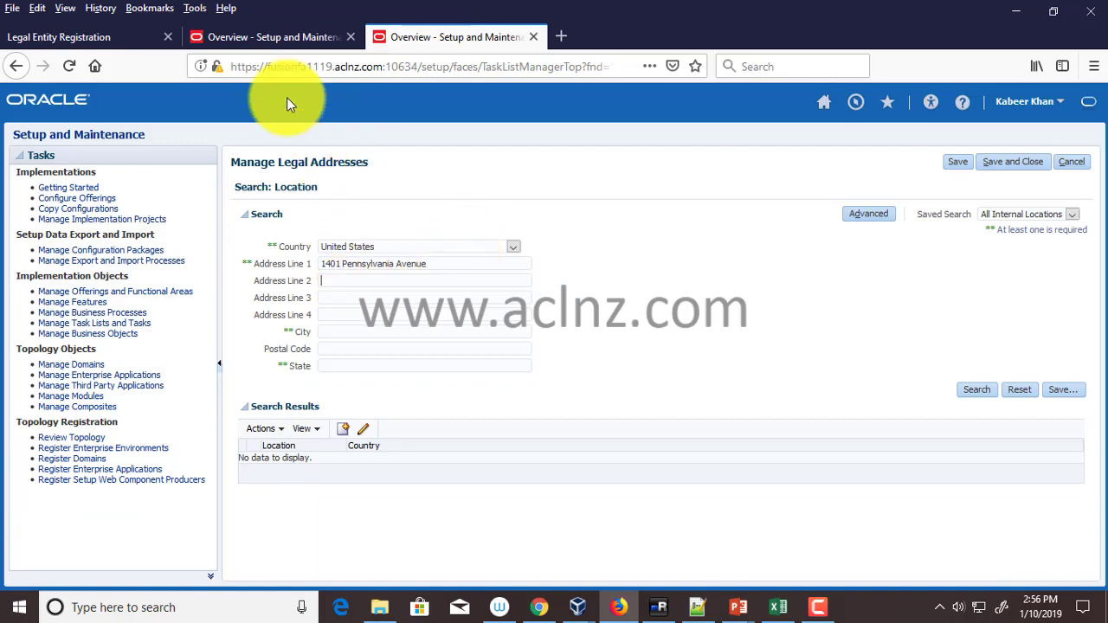
- Fill in the city and state of the location search from the Vision Services registered address
{"action": "left_click", "coordinate": [68, 37]}
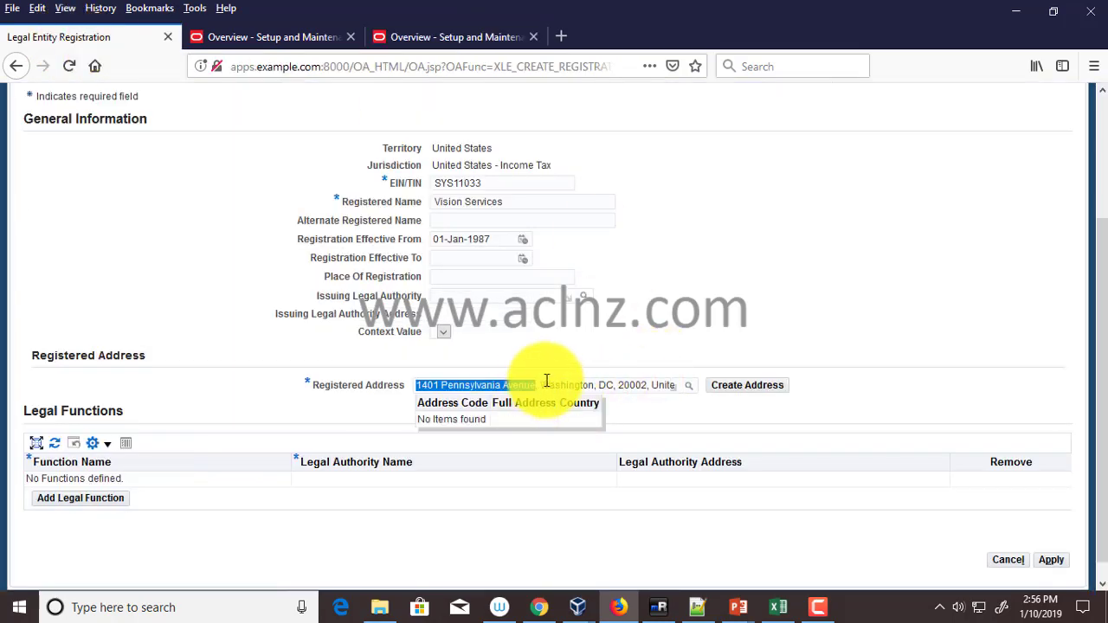
{"action": "left_click", "coordinate": [441, 33]}
{"action": "left_click", "coordinate": [371, 332]}
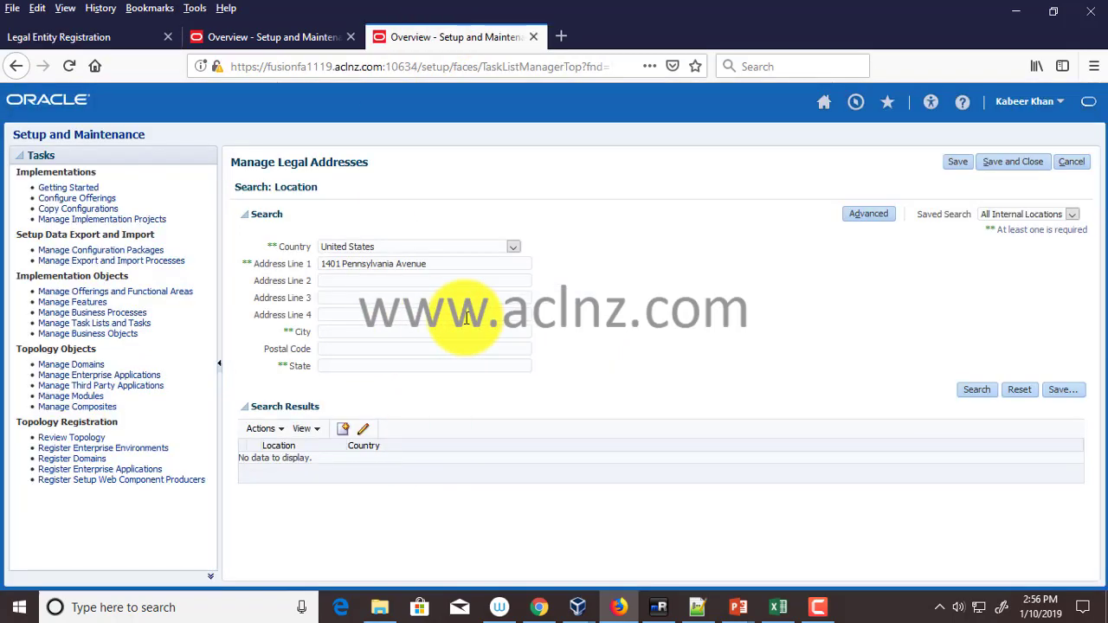
{"action": "left_click", "coordinate": [74, 35]}
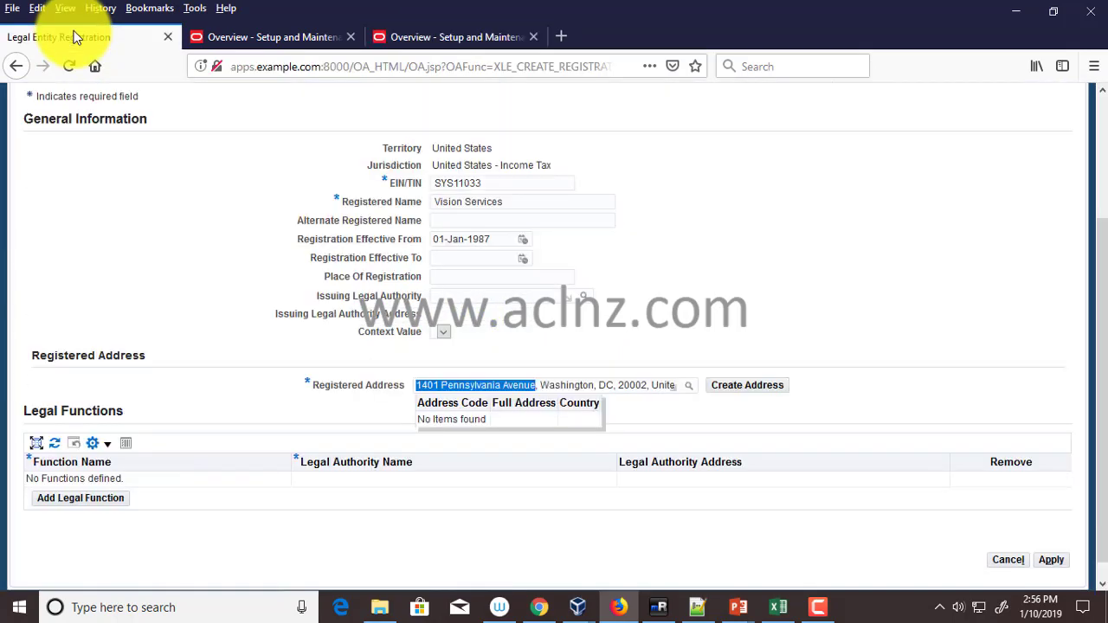
{"action": "left_click", "coordinate": [436, 38]}
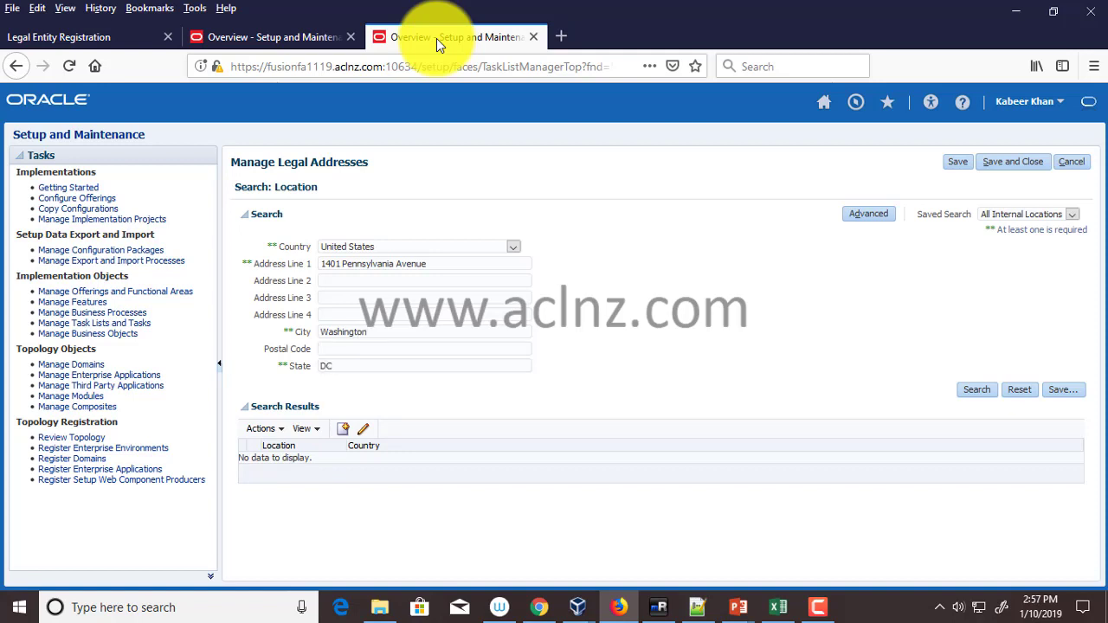
- Copy the postal code from the Vision Services registered address into the location search
{"action": "left_click", "coordinate": [88, 36]}
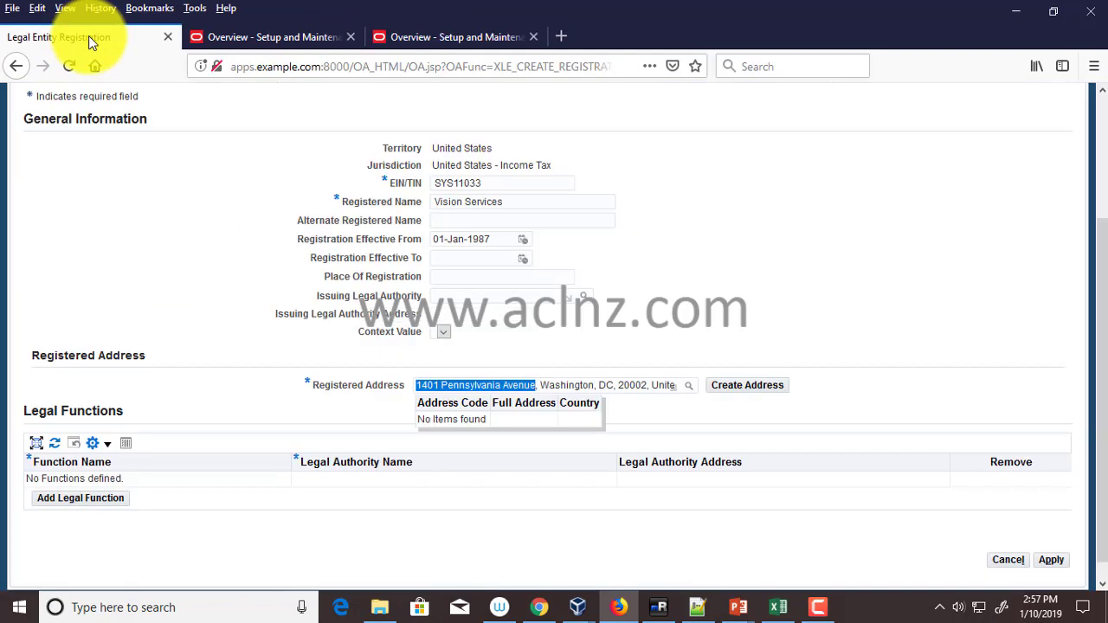
{"action": "left_click", "coordinate": [629, 386]}
{"action": "double_click", "coordinate": [641, 387]}
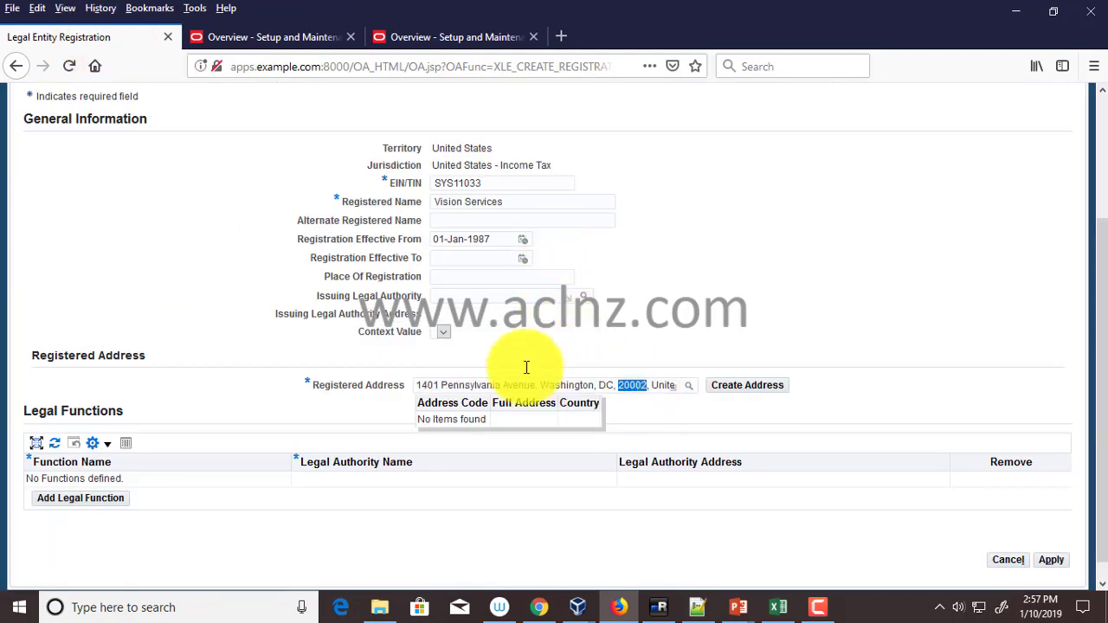
{"action": "left_click", "coordinate": [447, 40]}
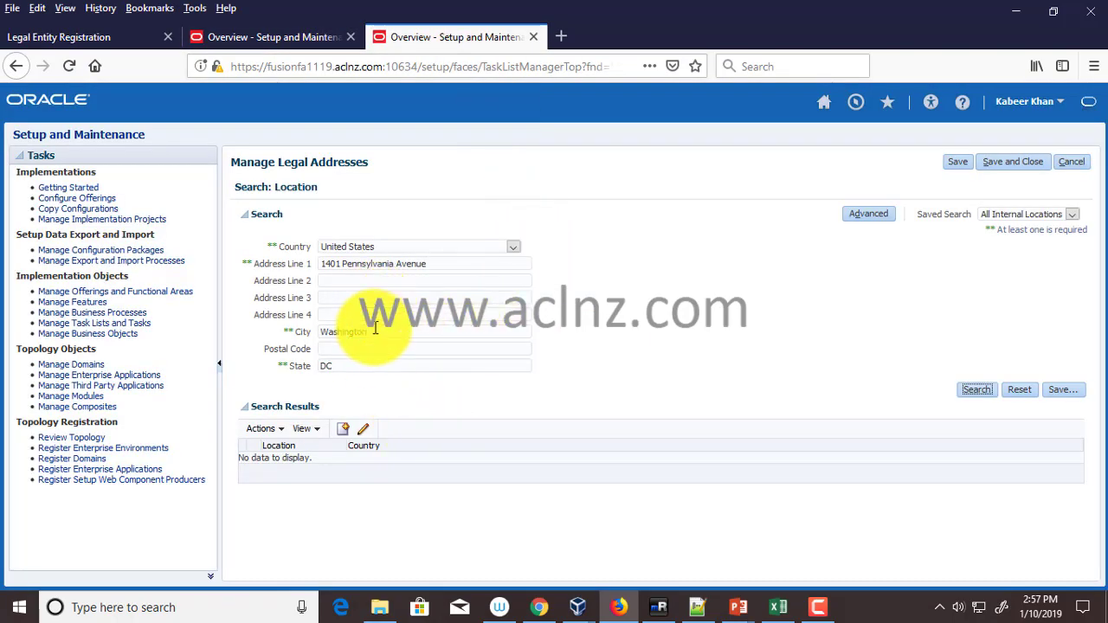
{"action": "left_click", "coordinate": [384, 354]}
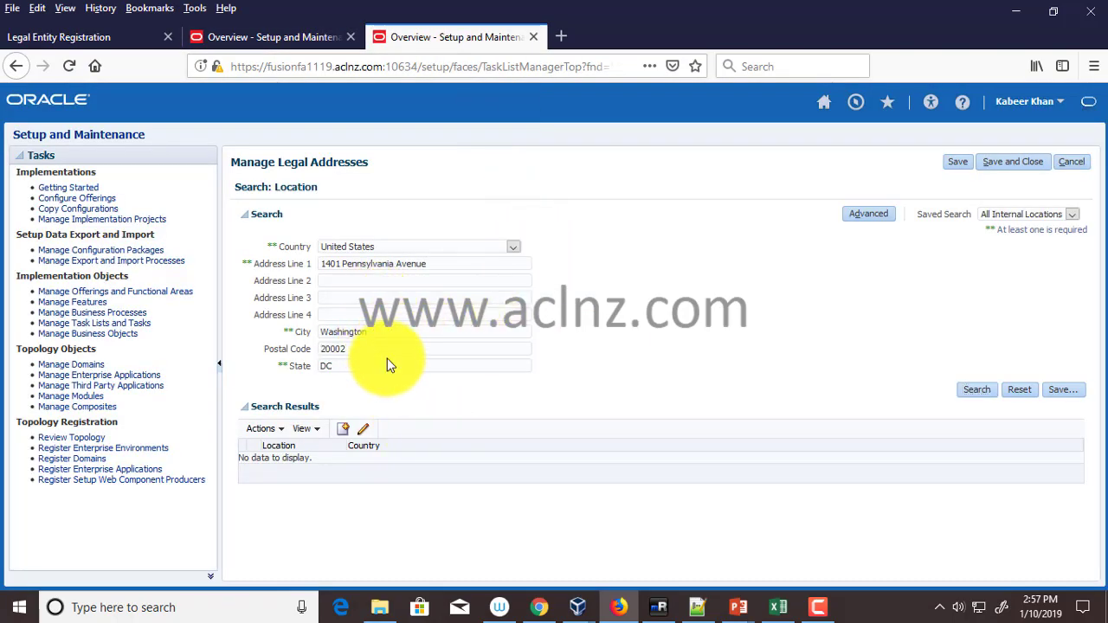
{"action": "key", "text": "Tab"}
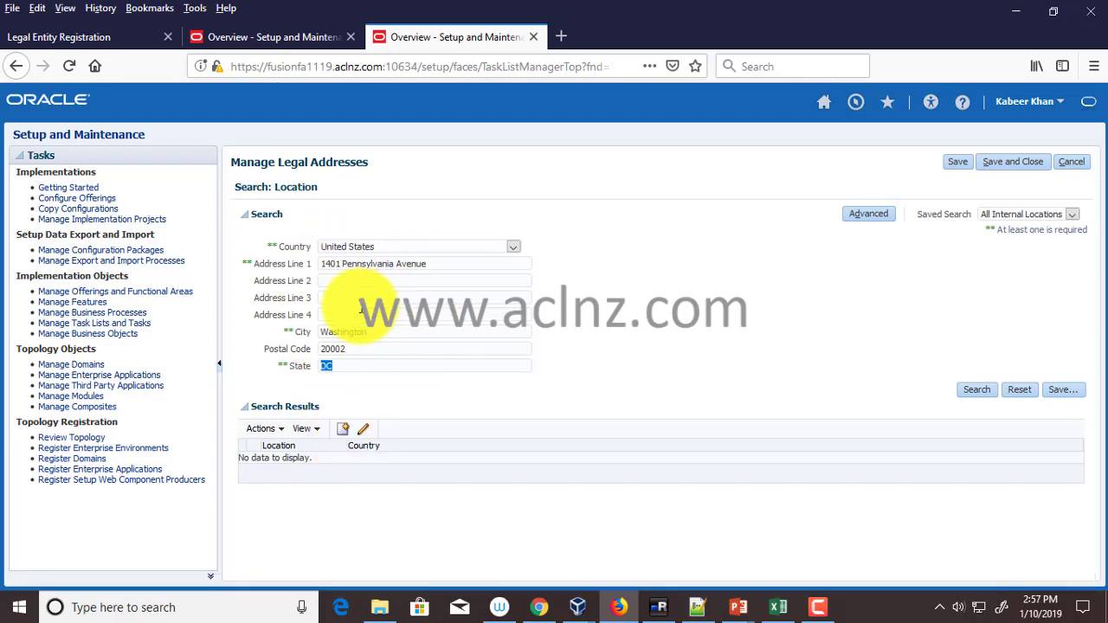
- Start creating a new location and paste the street part of the Vision Services registered address into Address Line 1
{"action": "left_click", "coordinate": [346, 432]}
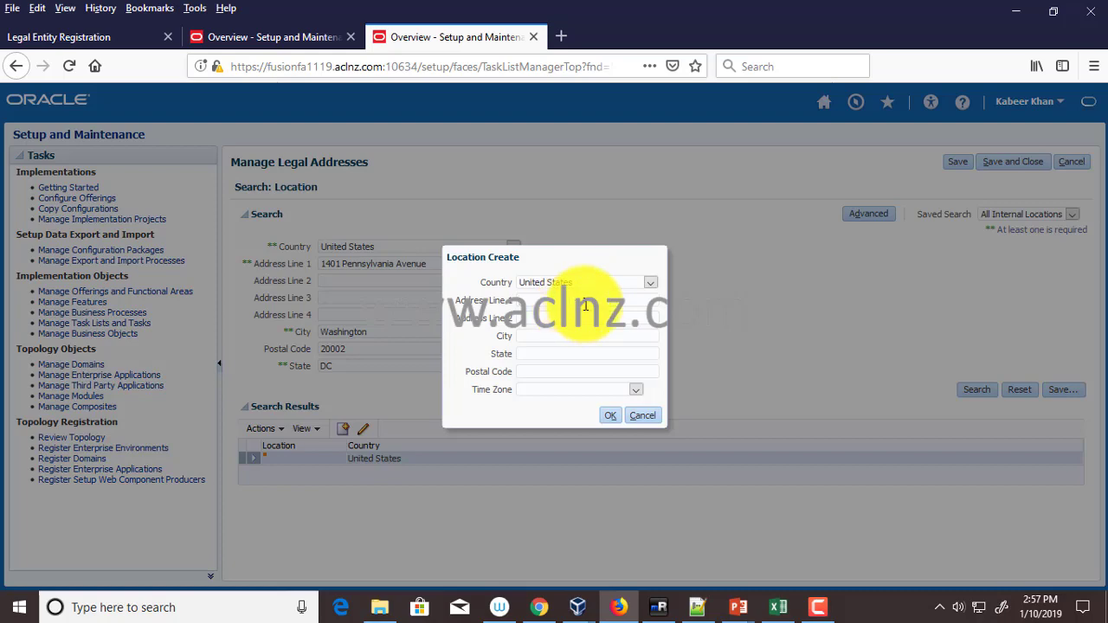
{"action": "left_click", "coordinate": [114, 35]}
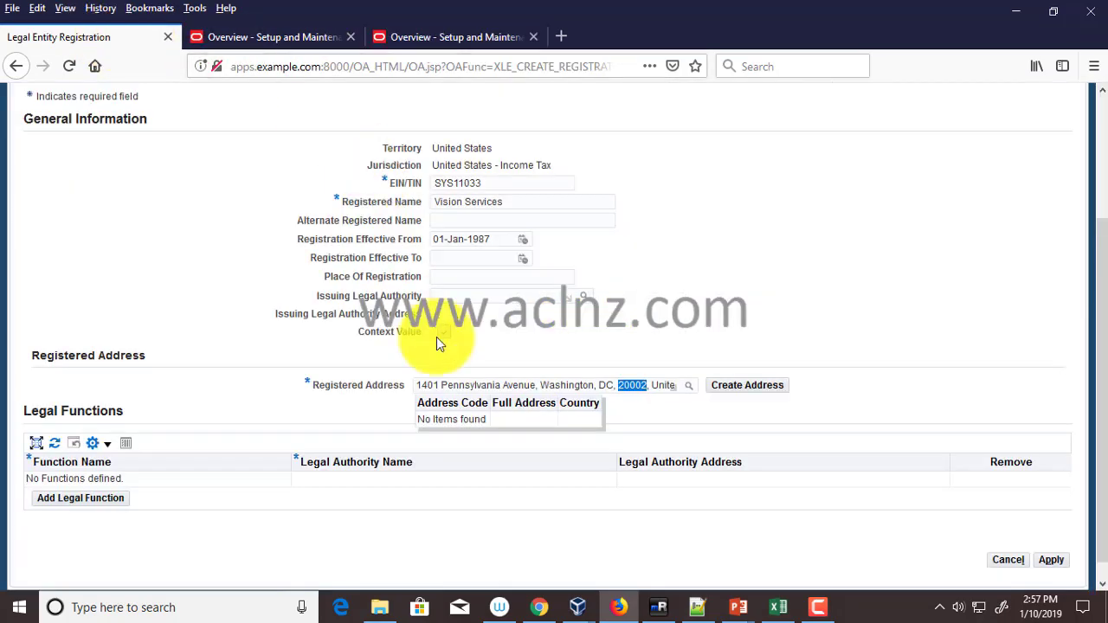
{"action": "left_click", "coordinate": [534, 384]}
{"action": "left_click_drag", "start_coordinate": [534, 384], "coordinate": [403, 384]}
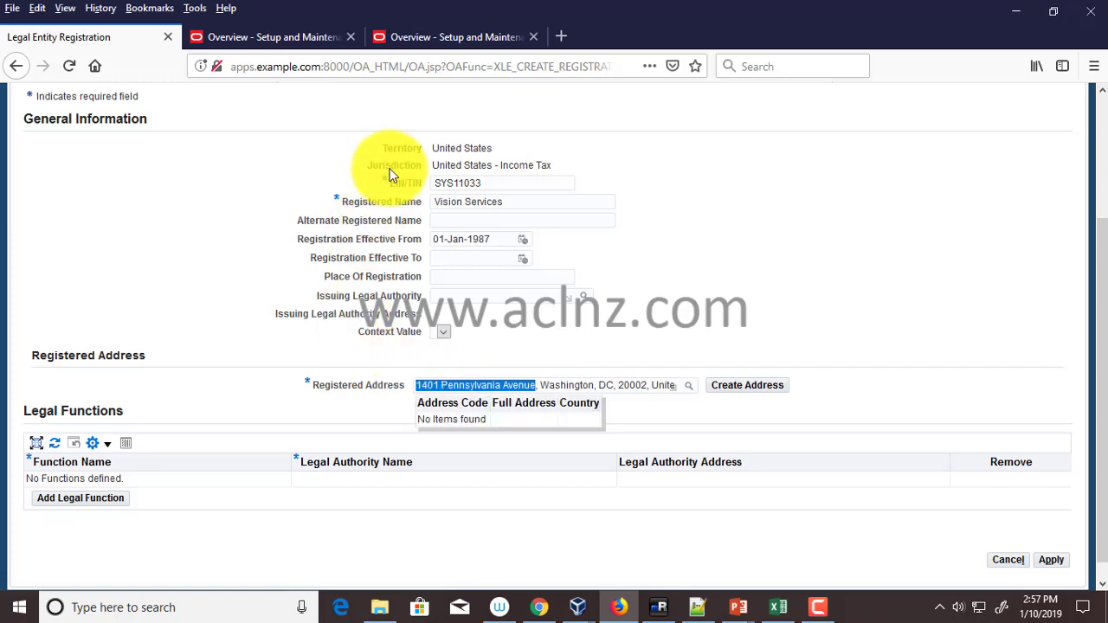
{"action": "left_click", "coordinate": [447, 45]}
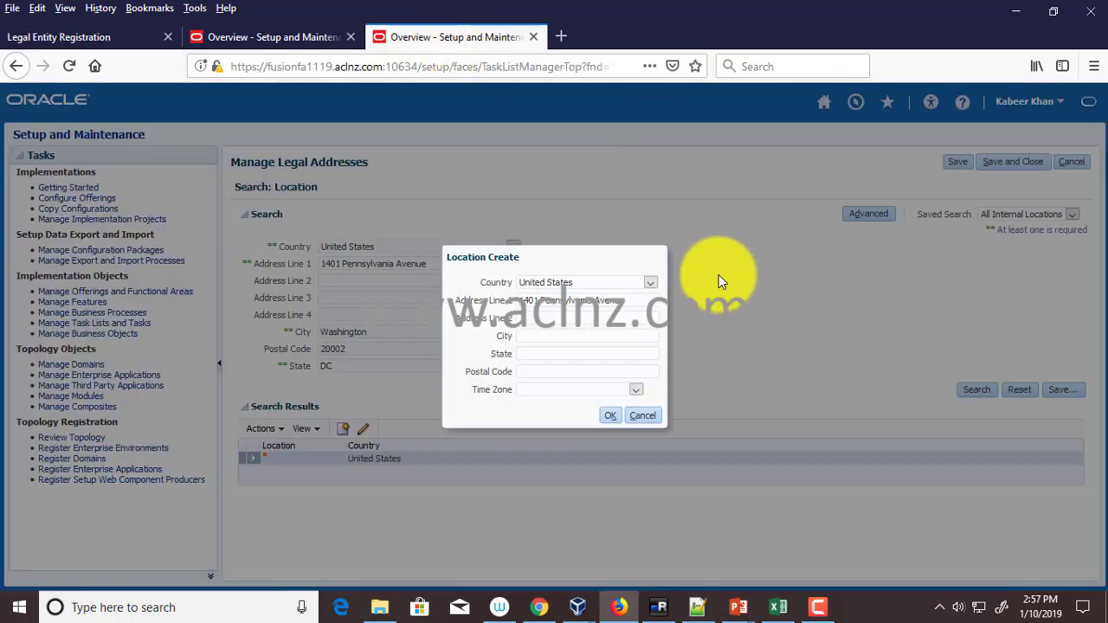
- Enter the registered address's city, state and postal code for the new location
{"action": "left_click", "coordinate": [550, 335]}
{"action": "type", "text": "W"}
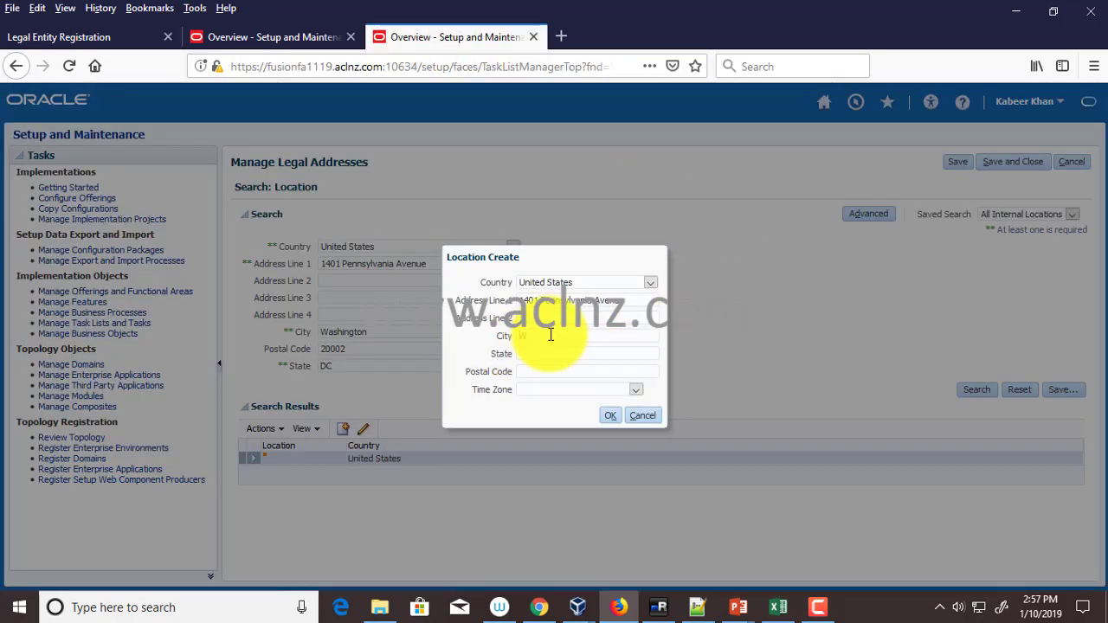
{"action": "type", "text": "ashington"}
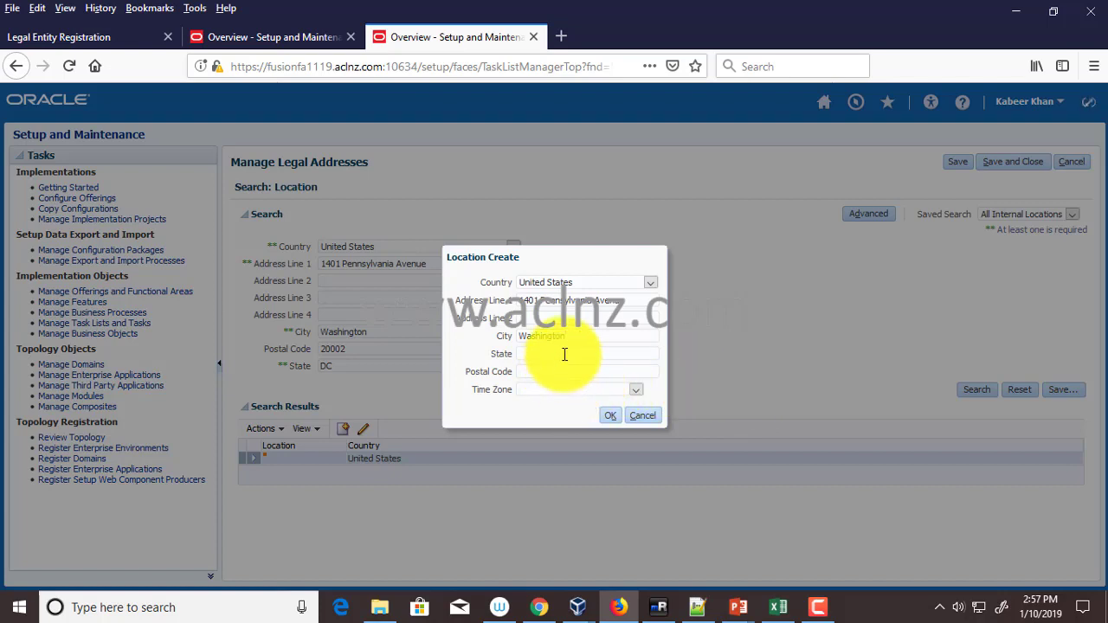
{"action": "type", "text": "C"}
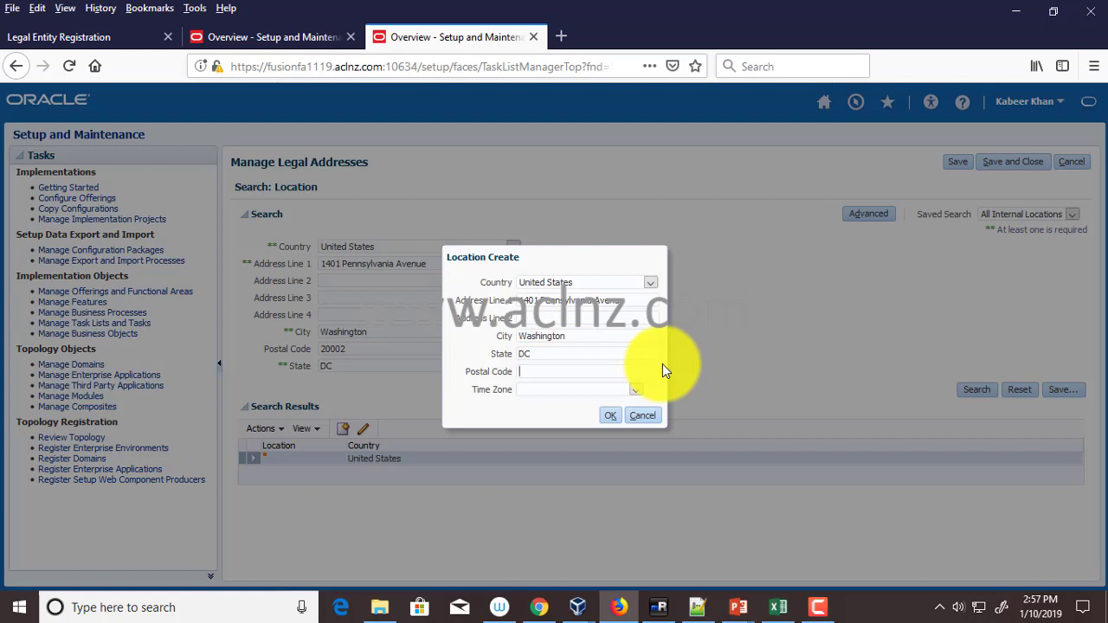
{"action": "type", "text": "20002"}
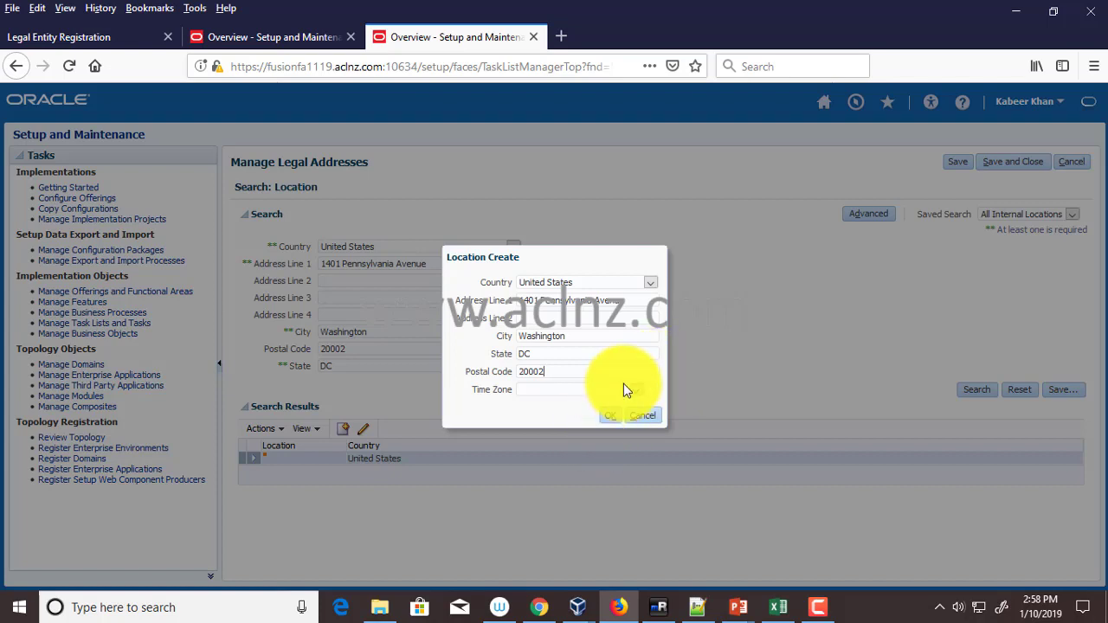
- Set the new location's time zone to US Pacific Time, confirm it, and save and close the legal addresses
{"action": "left_click", "coordinate": [562, 392]}
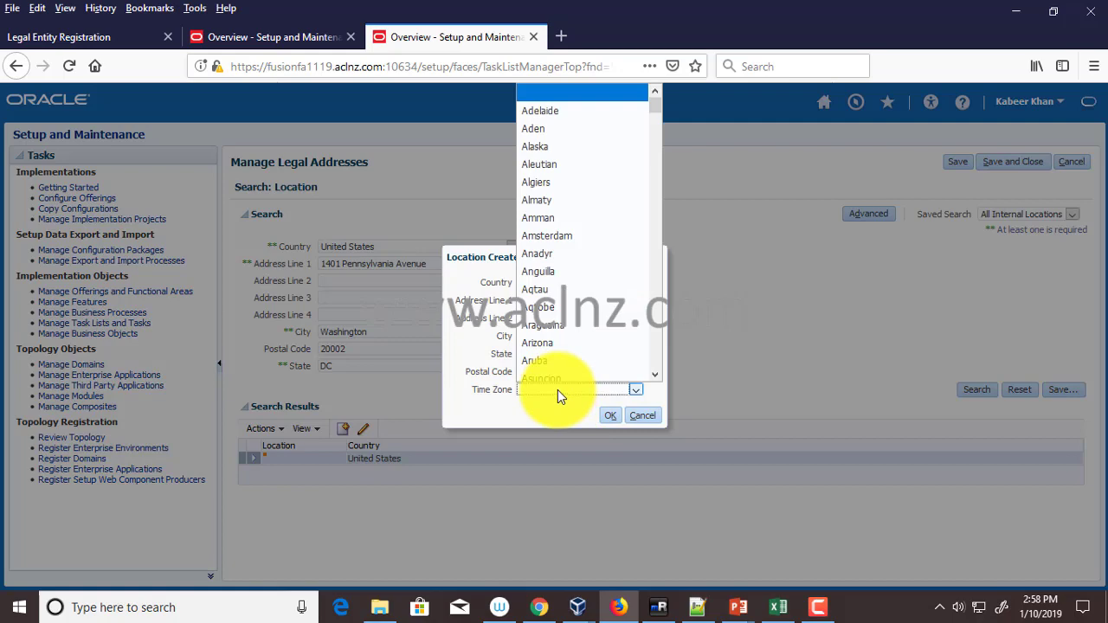
{"action": "left_click", "coordinate": [557, 390]}
{"action": "left_click", "coordinate": [634, 389]}
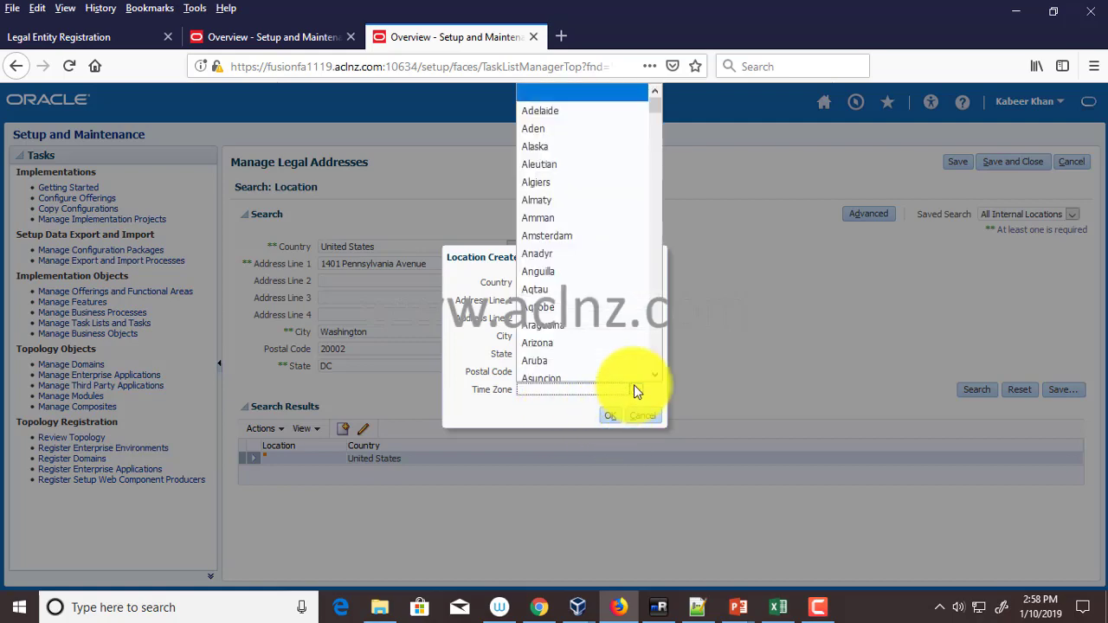
{"action": "left_click_drag", "start_coordinate": [656, 103], "coordinate": [656, 344]}
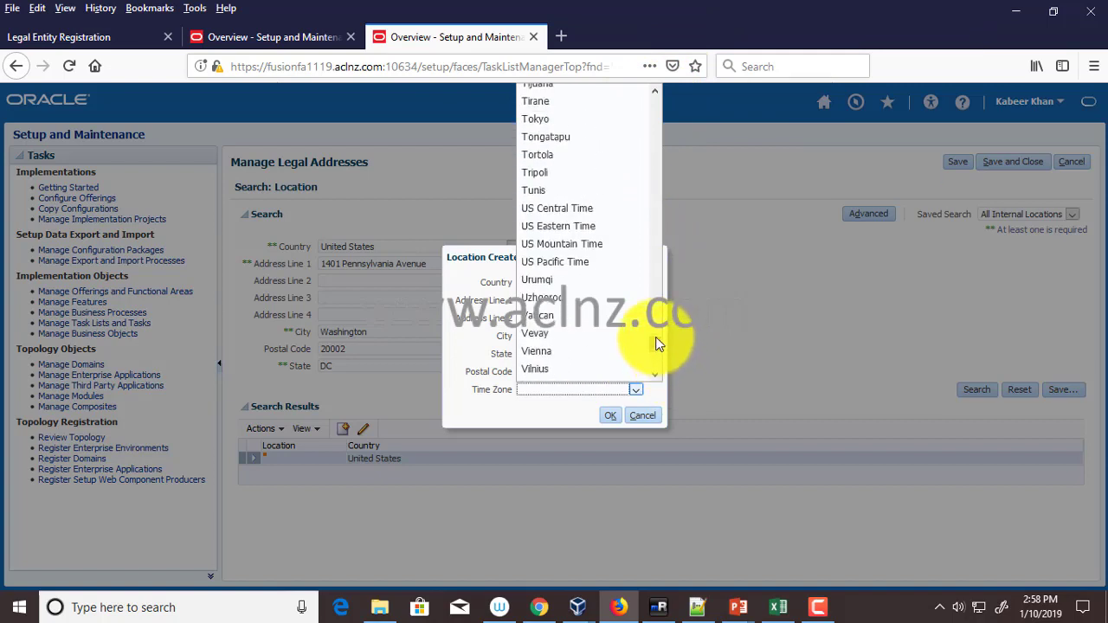
{"action": "left_click", "coordinate": [605, 261]}
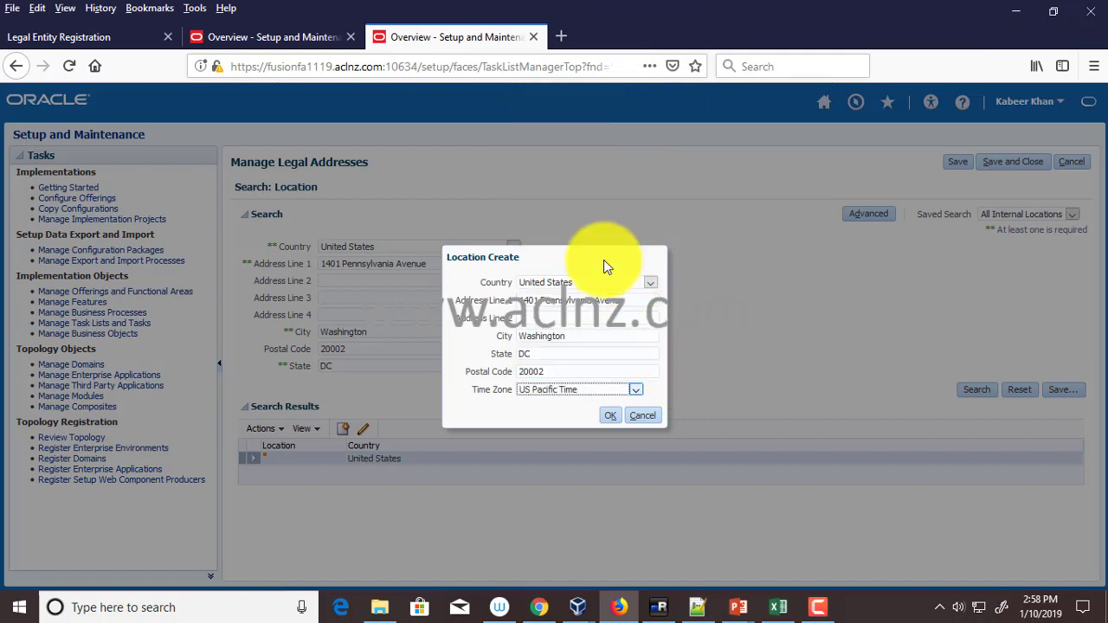
{"action": "left_click", "coordinate": [611, 416]}
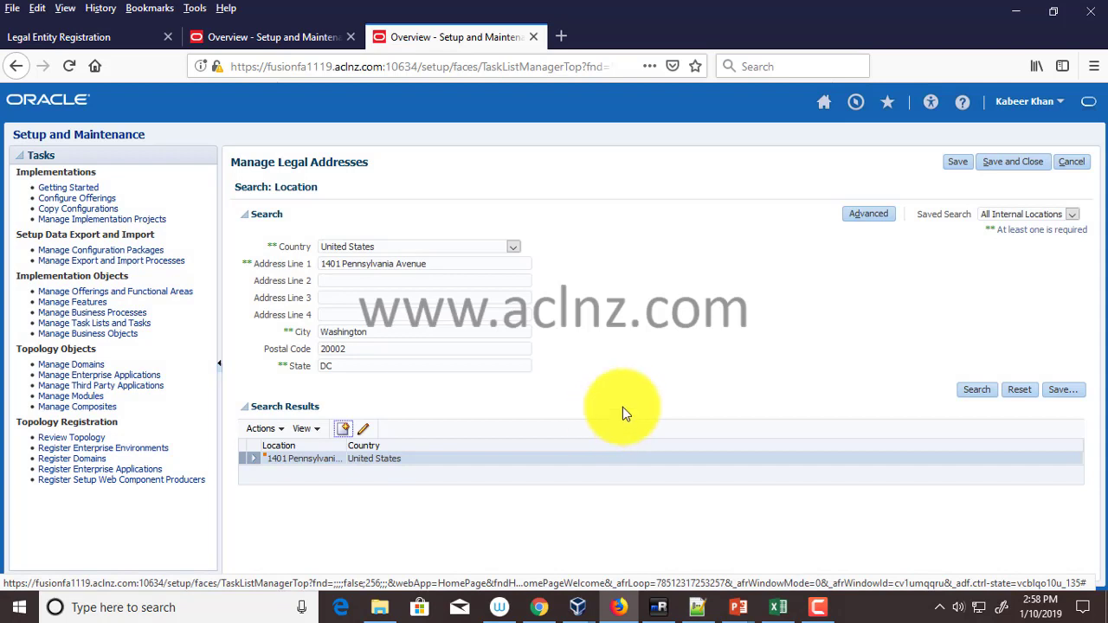
{"action": "left_click", "coordinate": [952, 163]}
{"action": "left_click", "coordinate": [1004, 161]}
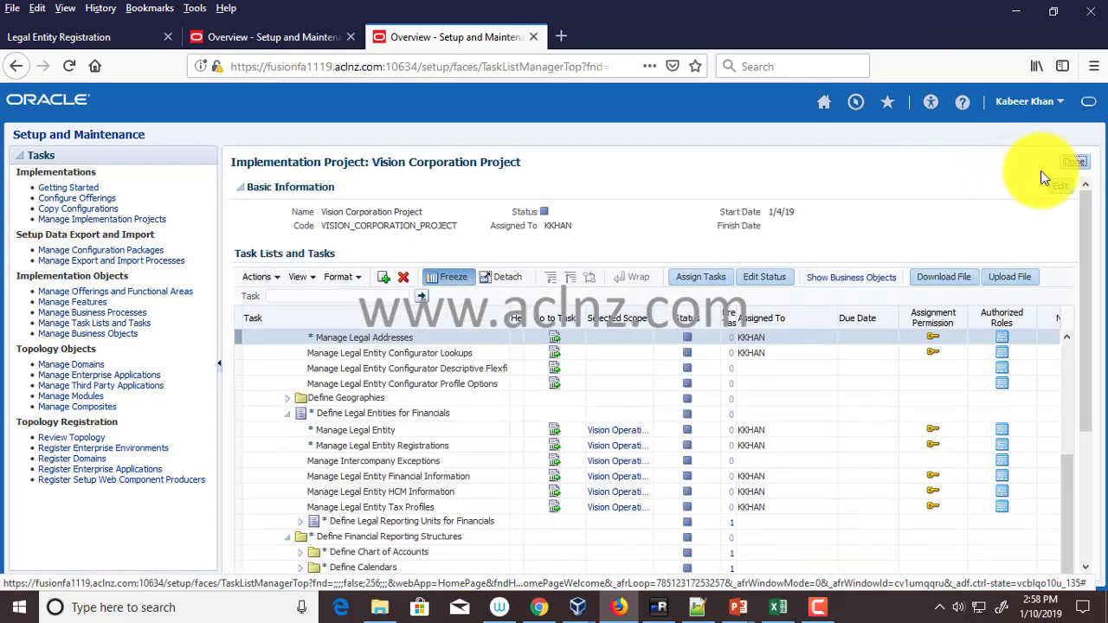
- Reopen the Manage Legal Addresses task and search for all locations in the United States
{"action": "left_click", "coordinate": [557, 338]}
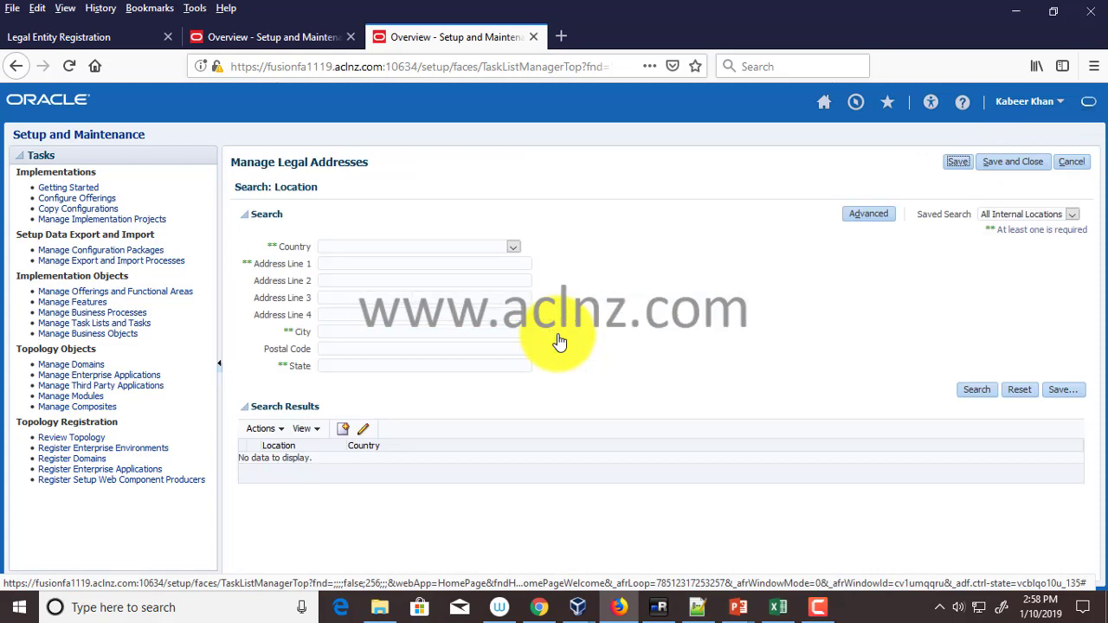
{"action": "left_click", "coordinate": [515, 248]}
{"action": "left_click_drag", "start_coordinate": [549, 271], "coordinate": [558, 521]}
{"action": "key", "text": "u"}
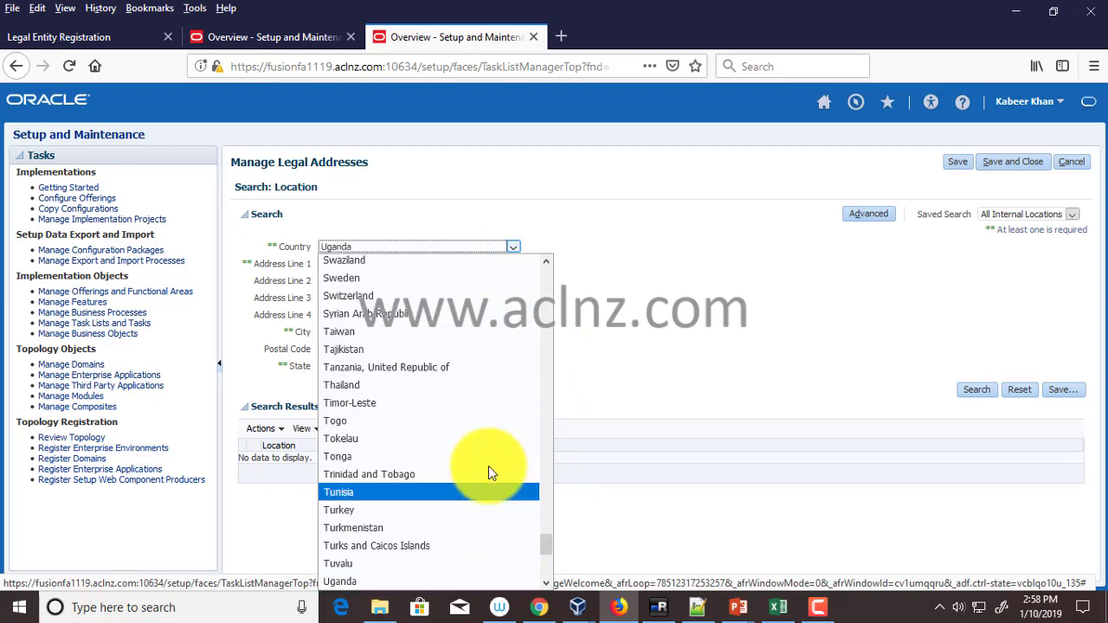
{"action": "scroll", "coordinate": [482, 462], "scroll_direction": "down", "scroll_amount": 3}
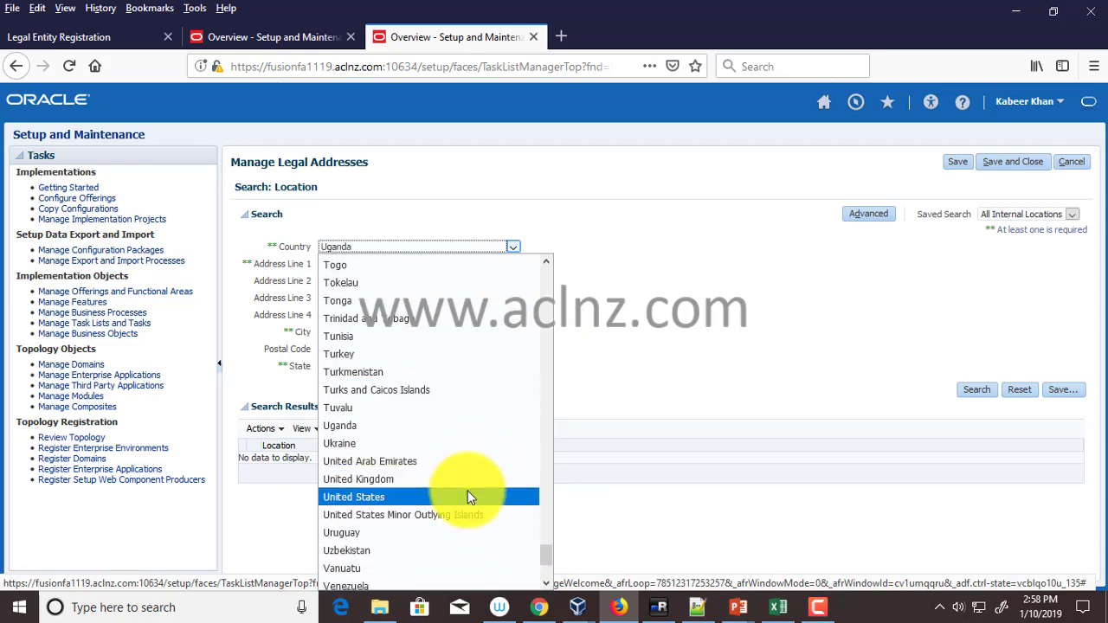
{"action": "left_click", "coordinate": [468, 497]}
{"action": "left_click", "coordinate": [976, 389]}
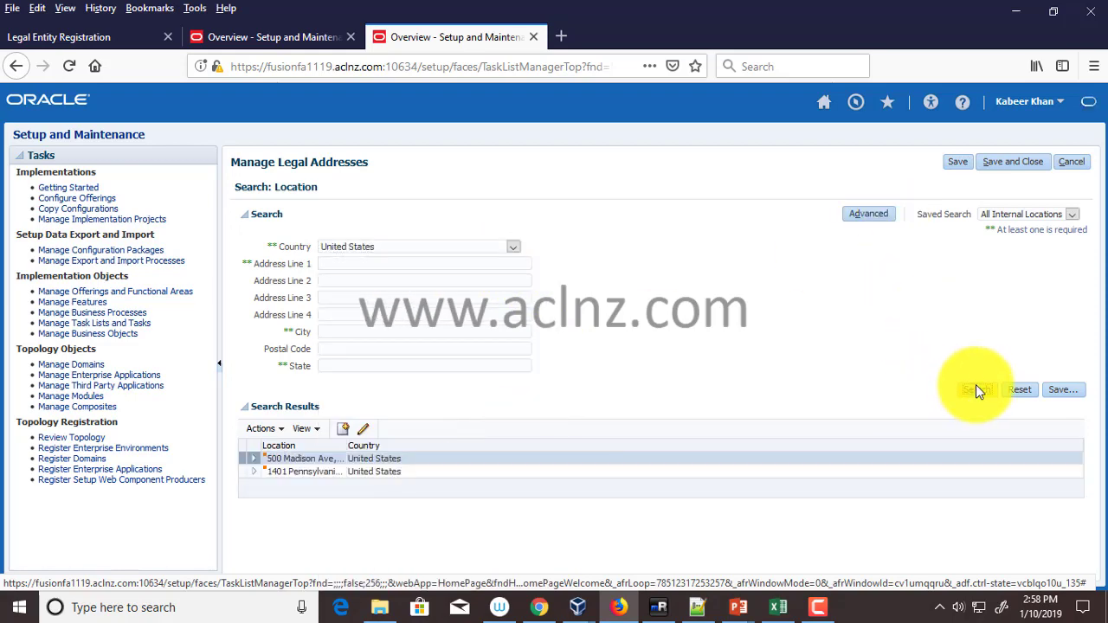
- Search the legal addresses for the Vision Services USA entity and select the Pennsylvania Avenue, Washington address as its Legal Address
{"action": "left_click", "coordinate": [323, 472]}
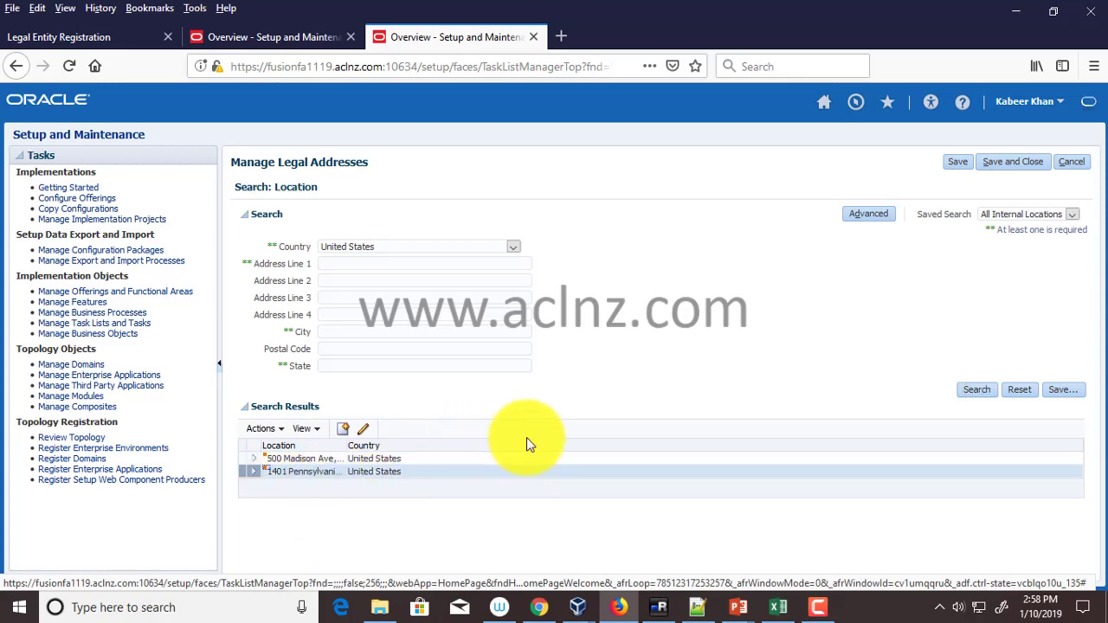
{"action": "left_click", "coordinate": [286, 38]}
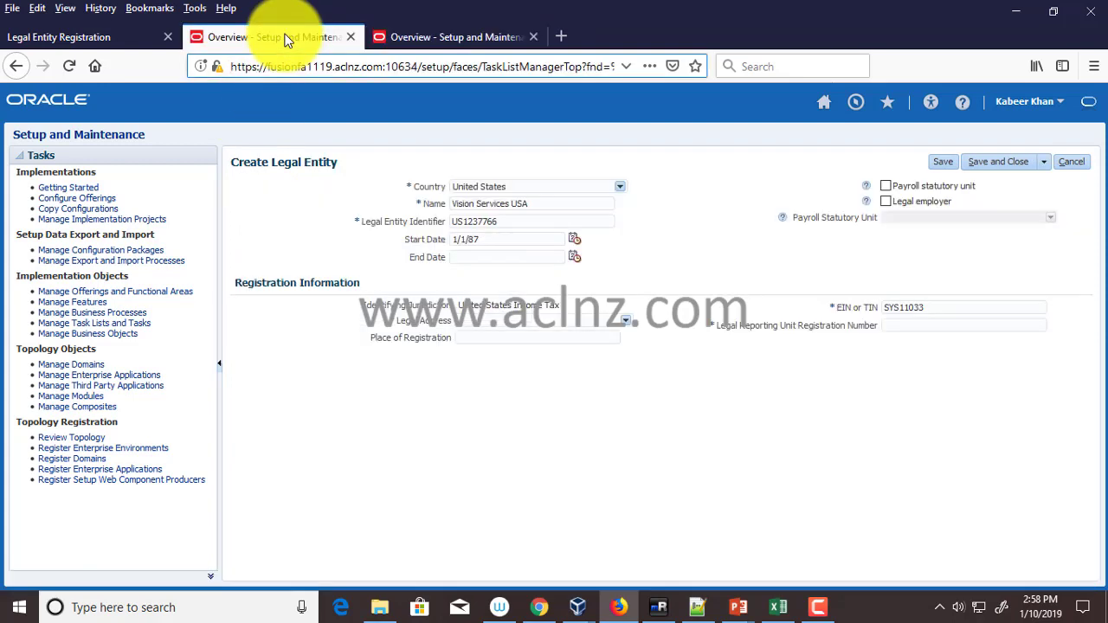
{"action": "left_click", "coordinate": [625, 321]}
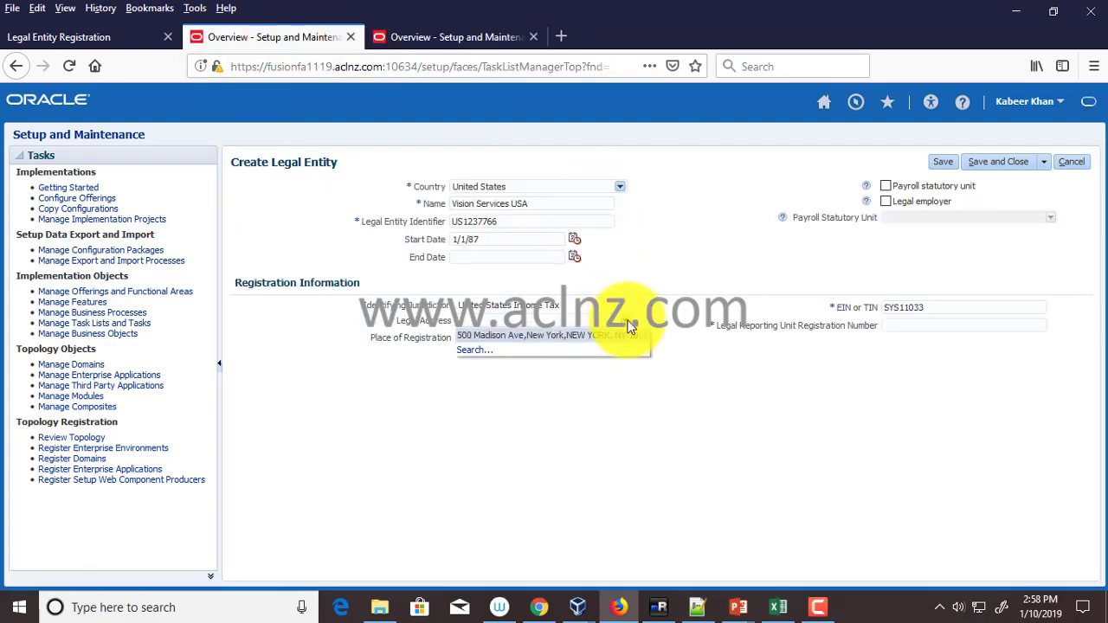
{"action": "left_click", "coordinate": [472, 352]}
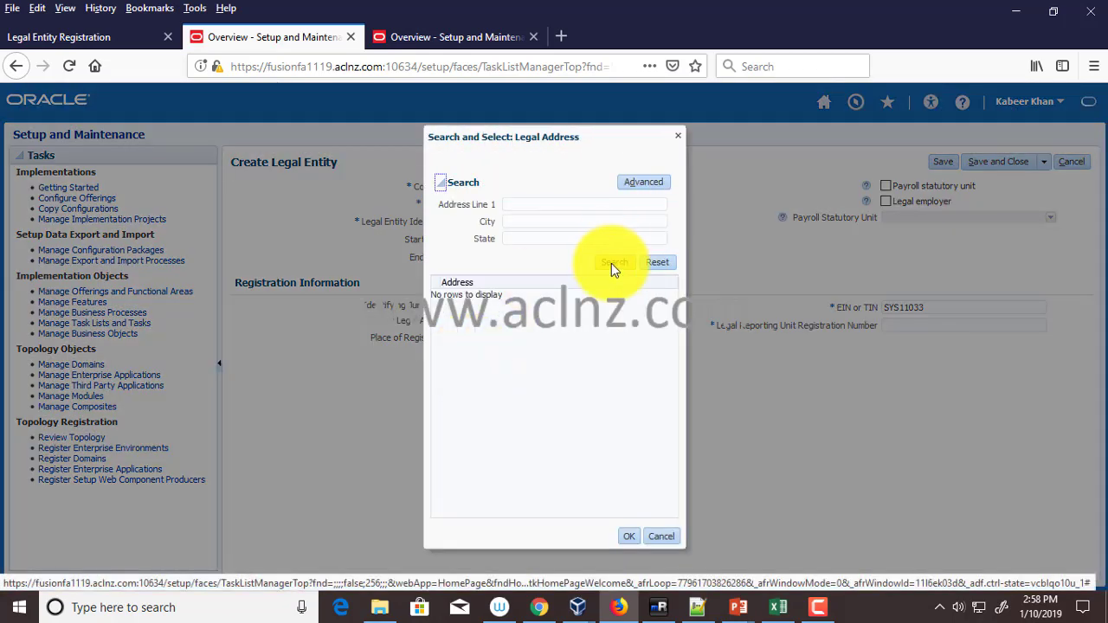
{"action": "left_click", "coordinate": [612, 262]}
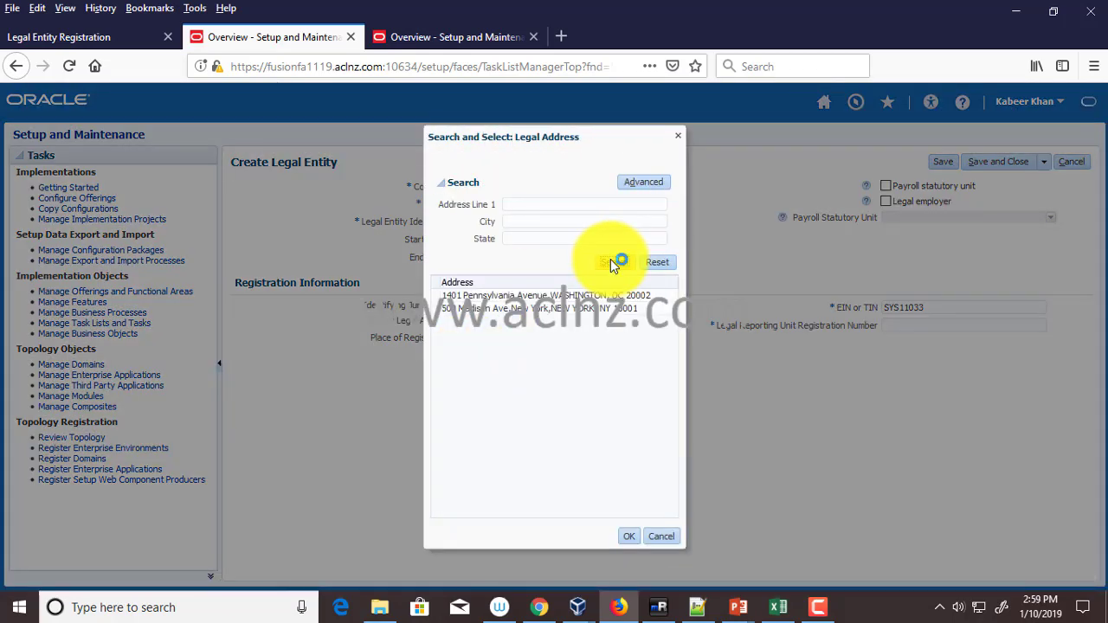
{"action": "left_click", "coordinate": [482, 295]}
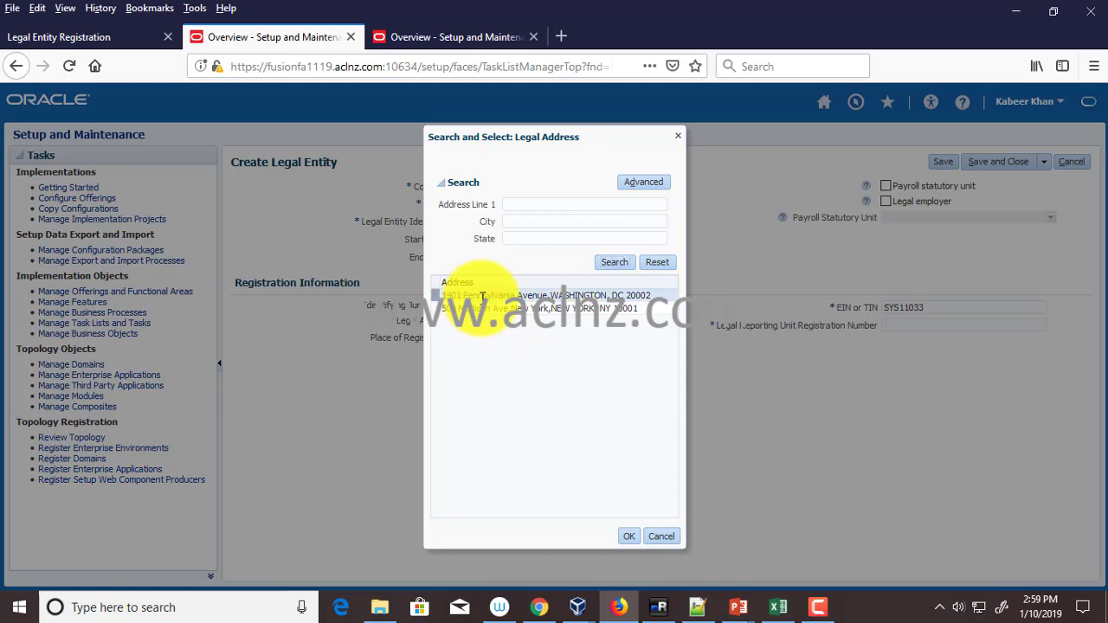
{"action": "left_click", "coordinate": [629, 537]}
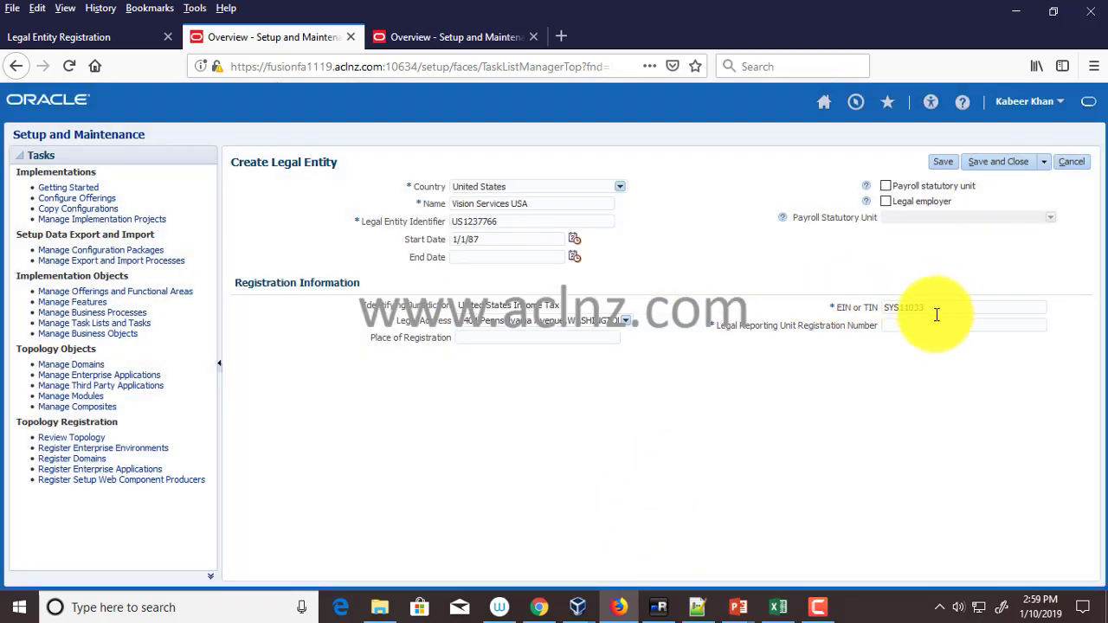
- Copy the EIN/TIN value from the Vision Services legal entity registration in E-Business Suite
{"action": "key", "text": "Tab"}
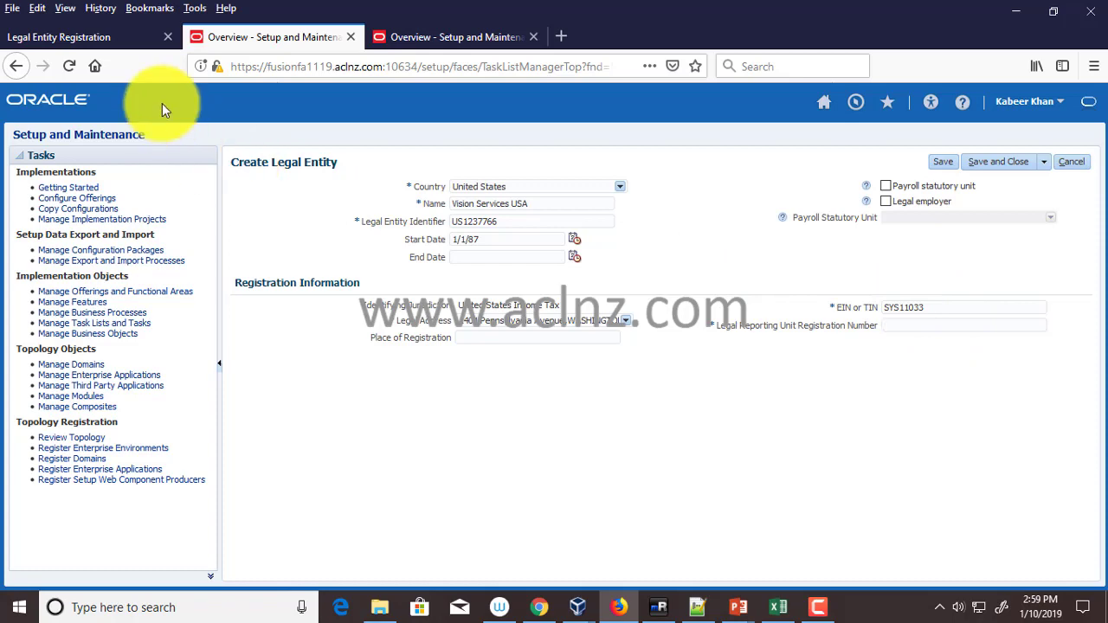
{"action": "left_click", "coordinate": [116, 34]}
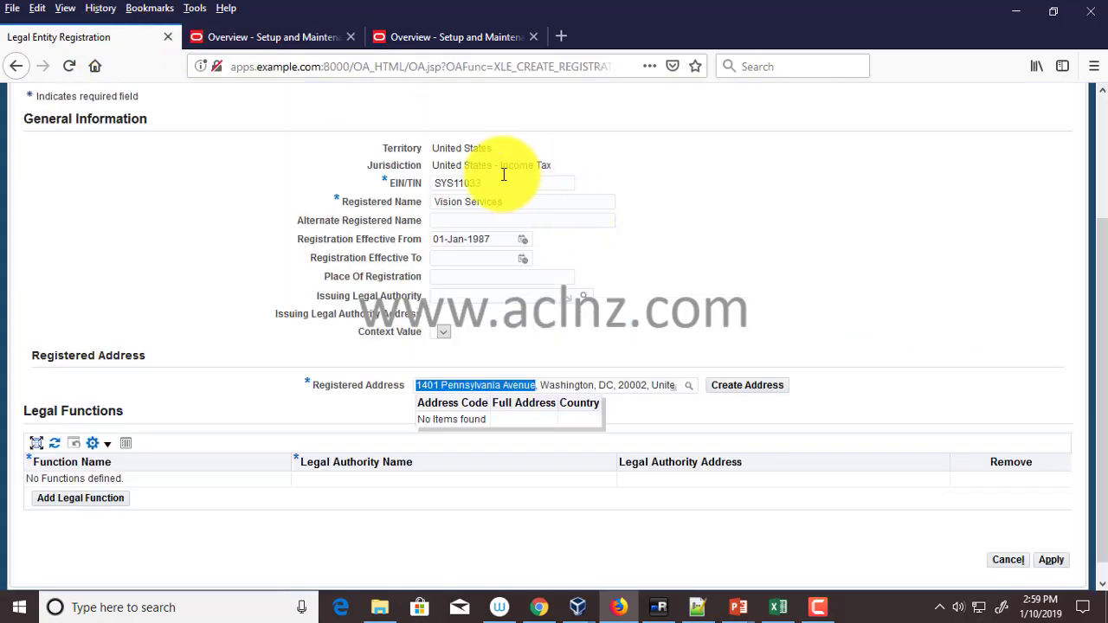
{"action": "left_click", "coordinate": [762, 275]}
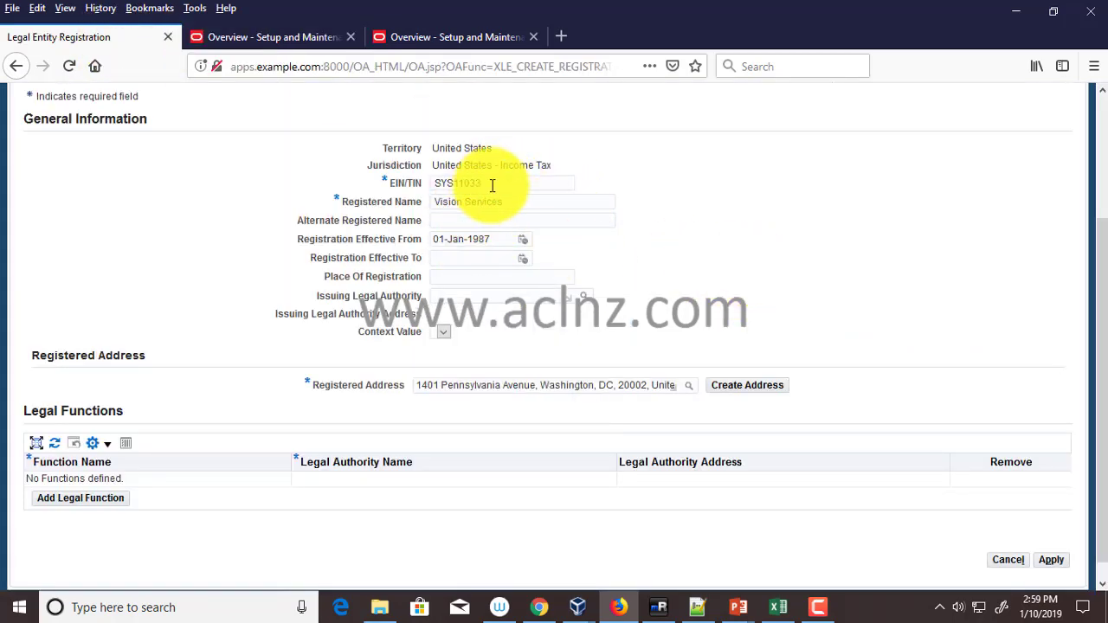
{"action": "left_click_drag", "start_coordinate": [495, 181], "coordinate": [398, 180]}
{"action": "key", "text": "ctrl+c"}
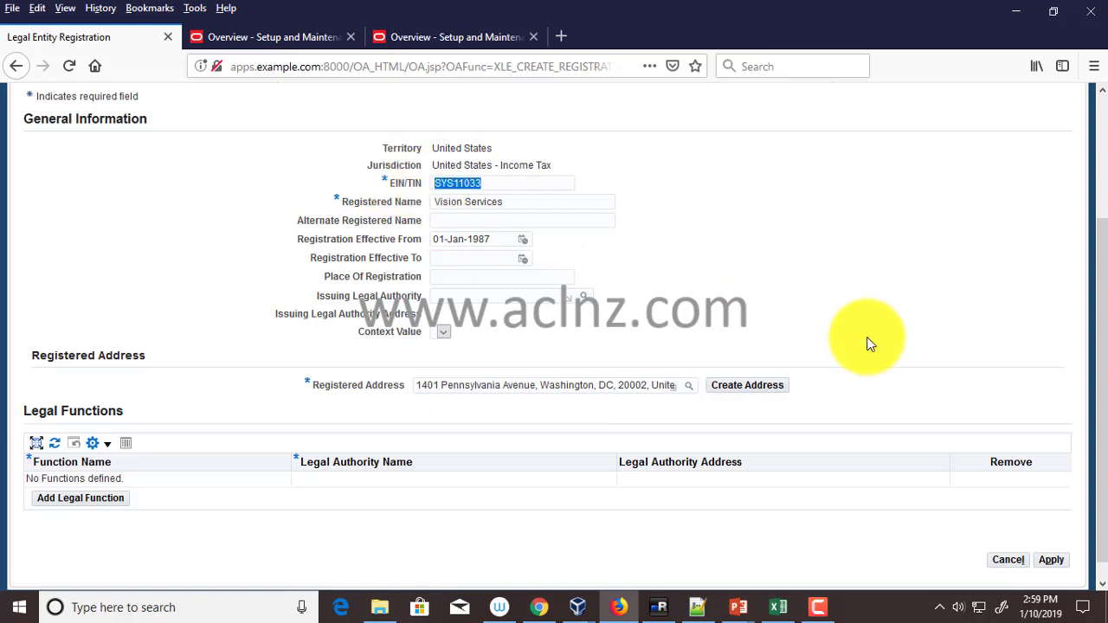
- Leave the registration without applying changes and review the establishments and contact information of the Vision Services legal entity
{"action": "left_click", "coordinate": [1008, 560]}
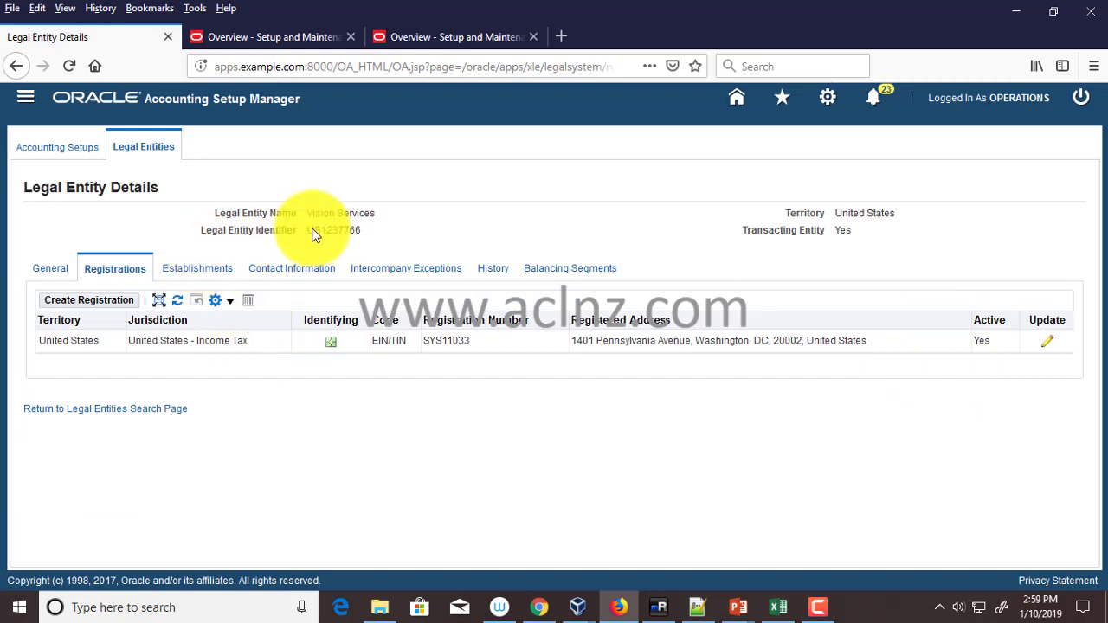
{"action": "left_click", "coordinate": [208, 275]}
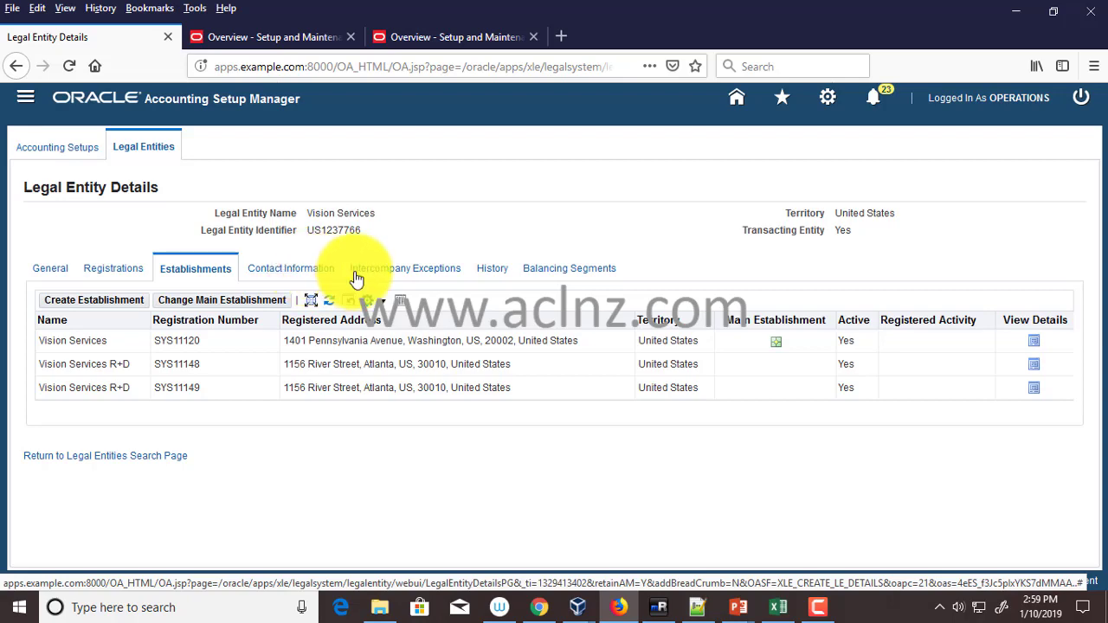
{"action": "left_click", "coordinate": [279, 270]}
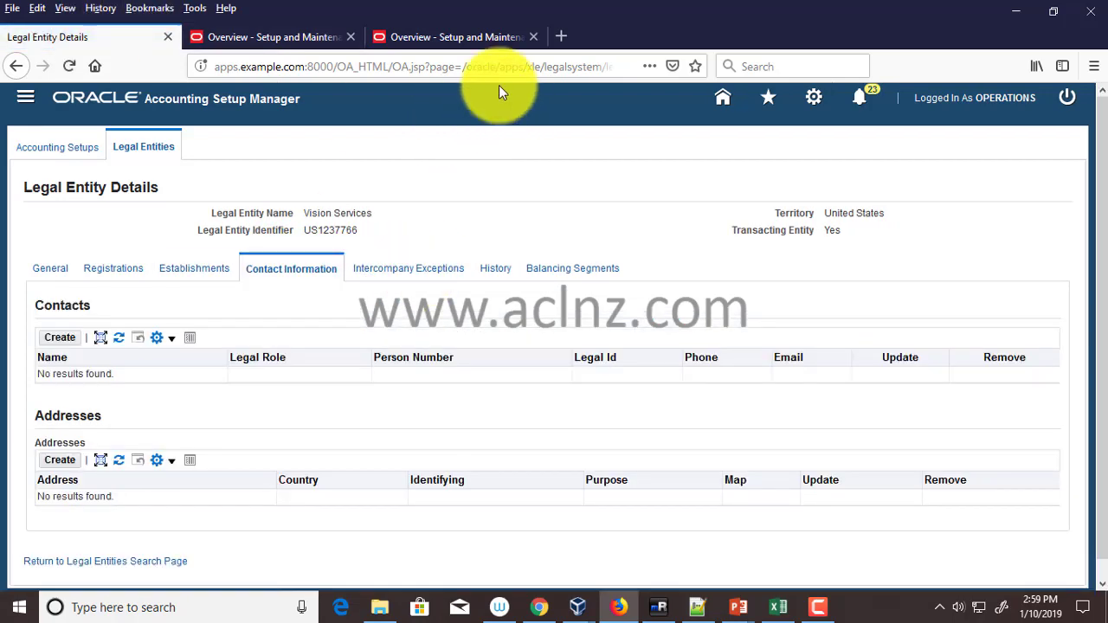
- Paste the copied EIN/TIN as the Legal Reporting Unit Registration Number of Vision Services USA, and save and close the legal entity
{"action": "left_click", "coordinate": [448, 36]}
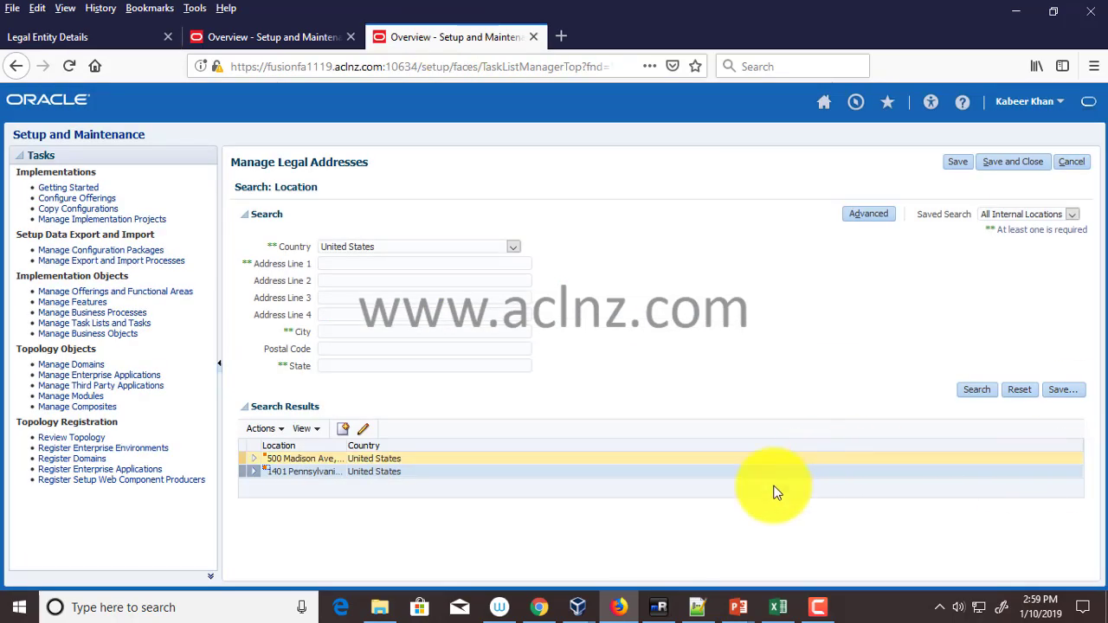
{"action": "left_click", "coordinate": [295, 33]}
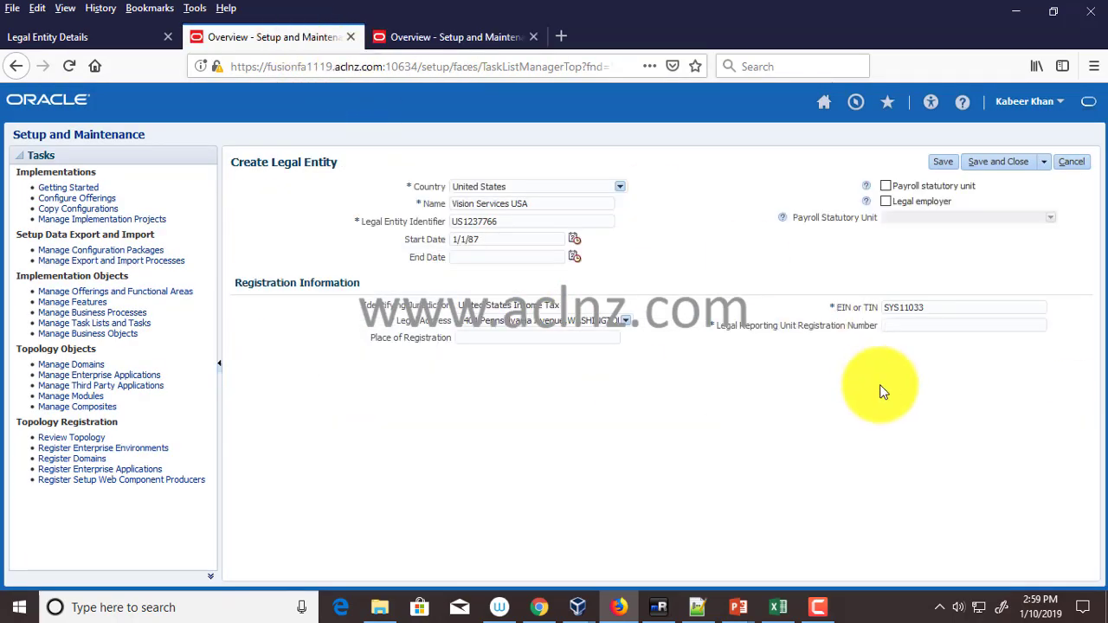
{"action": "key", "text": "ctrl+v"}
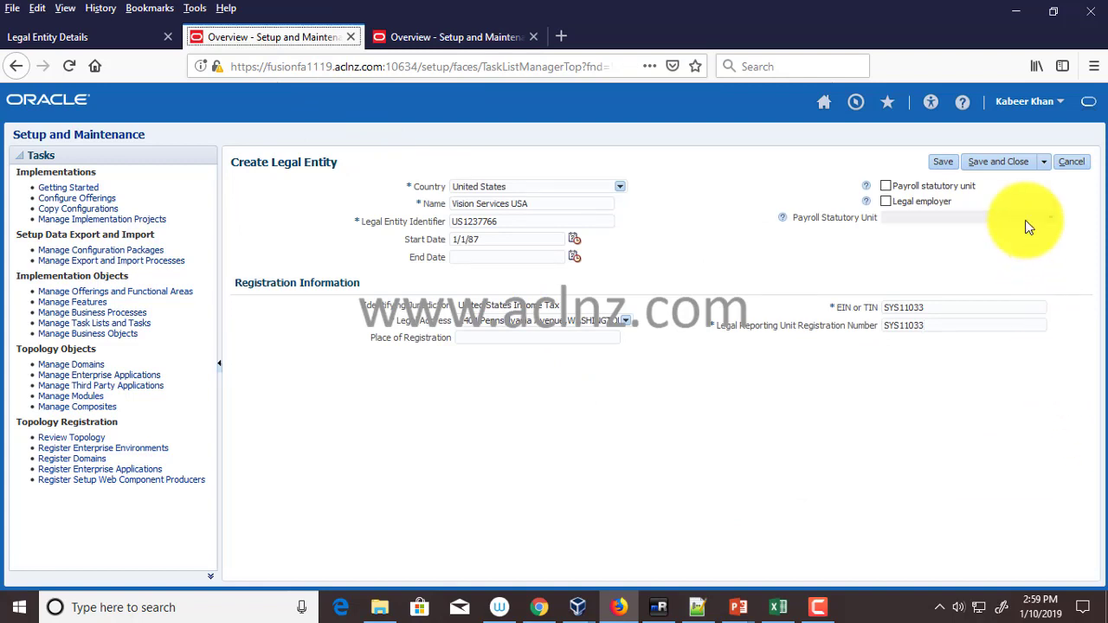
{"action": "left_click", "coordinate": [995, 162]}
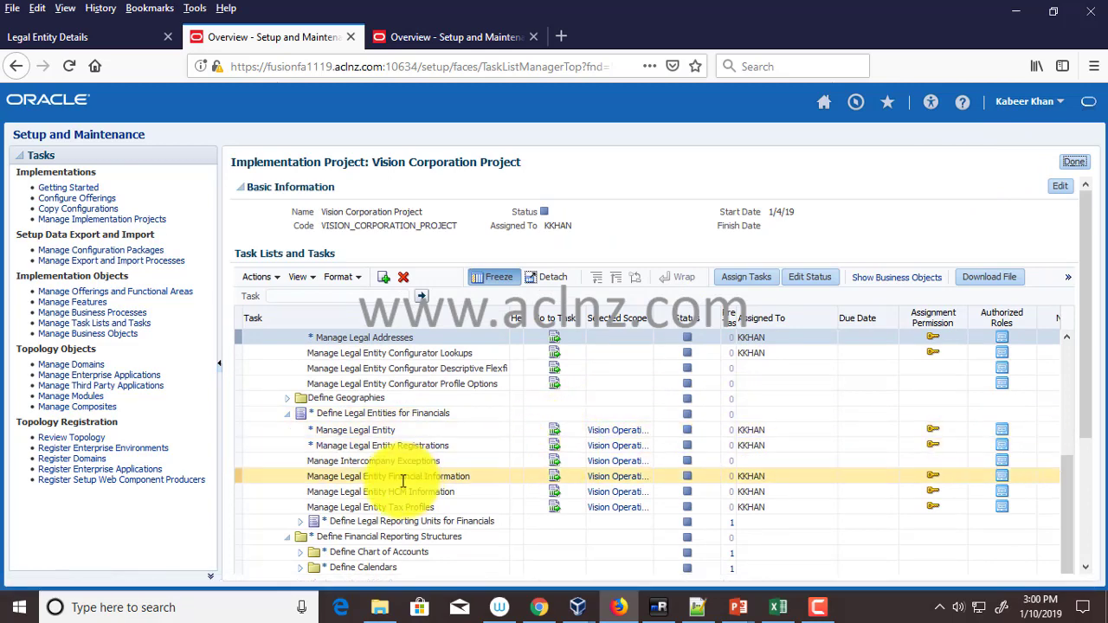
- Open the Manage Legal Entity task from its selected scope, choosing Search Legal Entities and keeping Vision Operations USA LE
{"action": "left_click", "coordinate": [363, 431]}
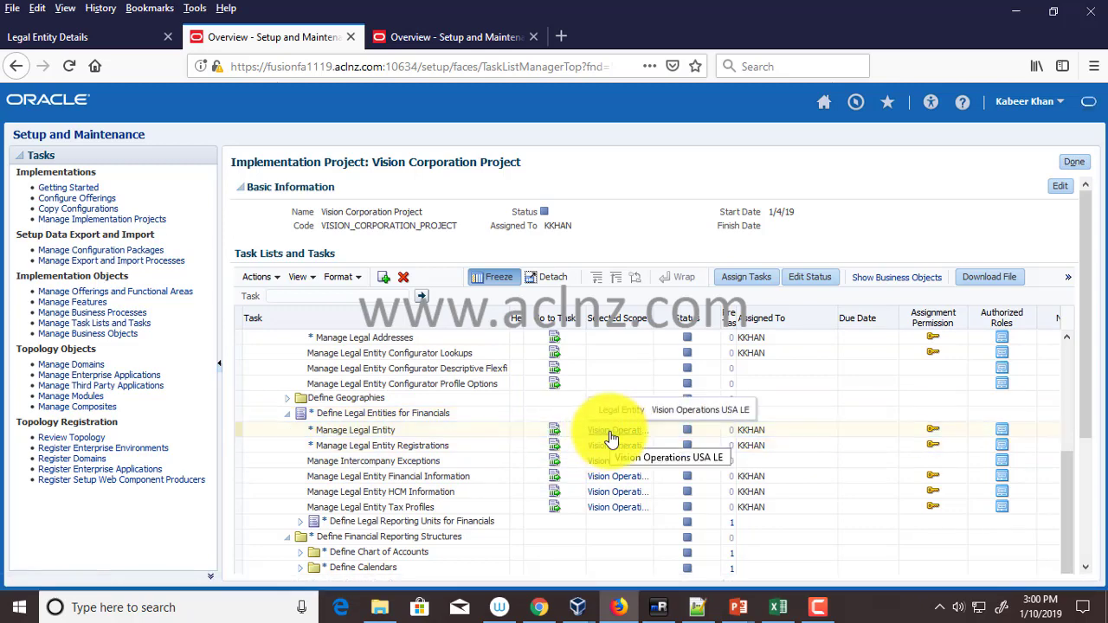
{"action": "left_click", "coordinate": [394, 430]}
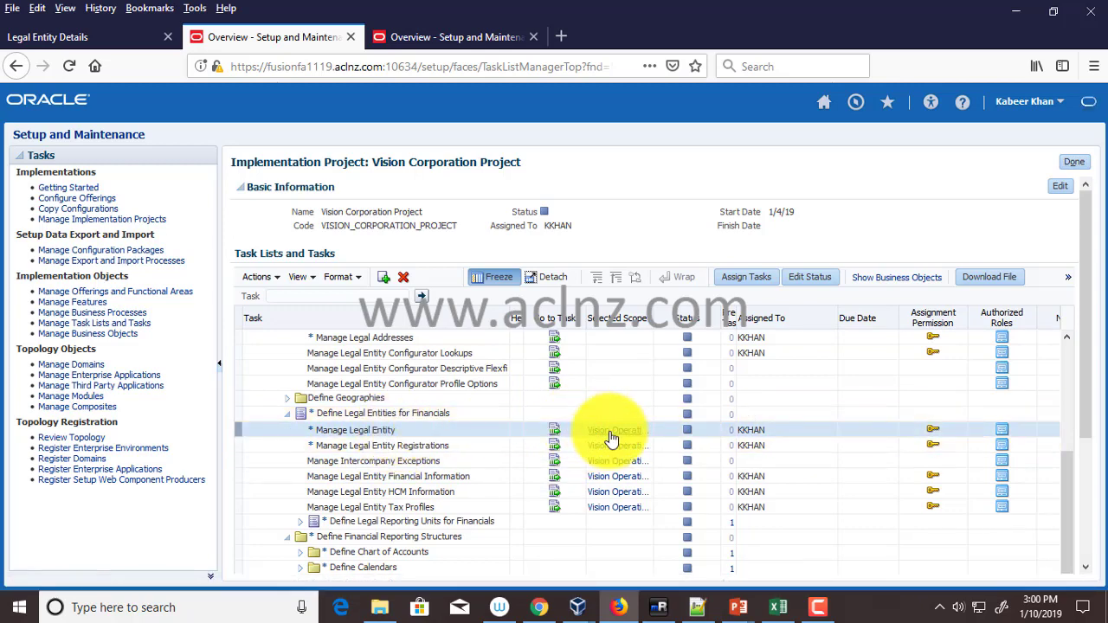
{"action": "left_click", "coordinate": [610, 435]}
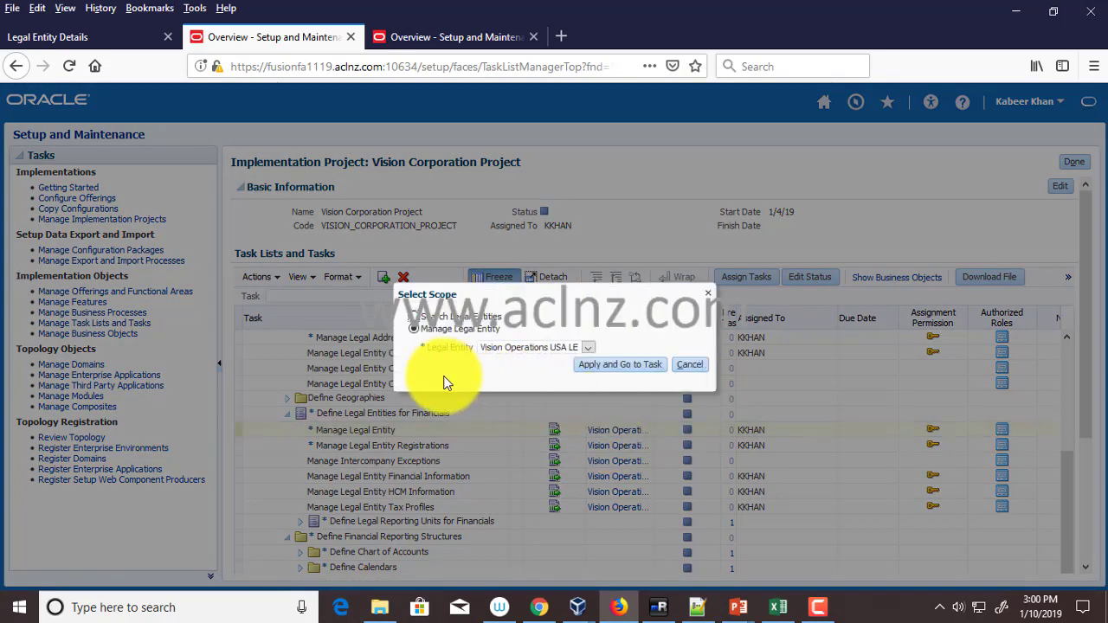
{"action": "left_click", "coordinate": [457, 317]}
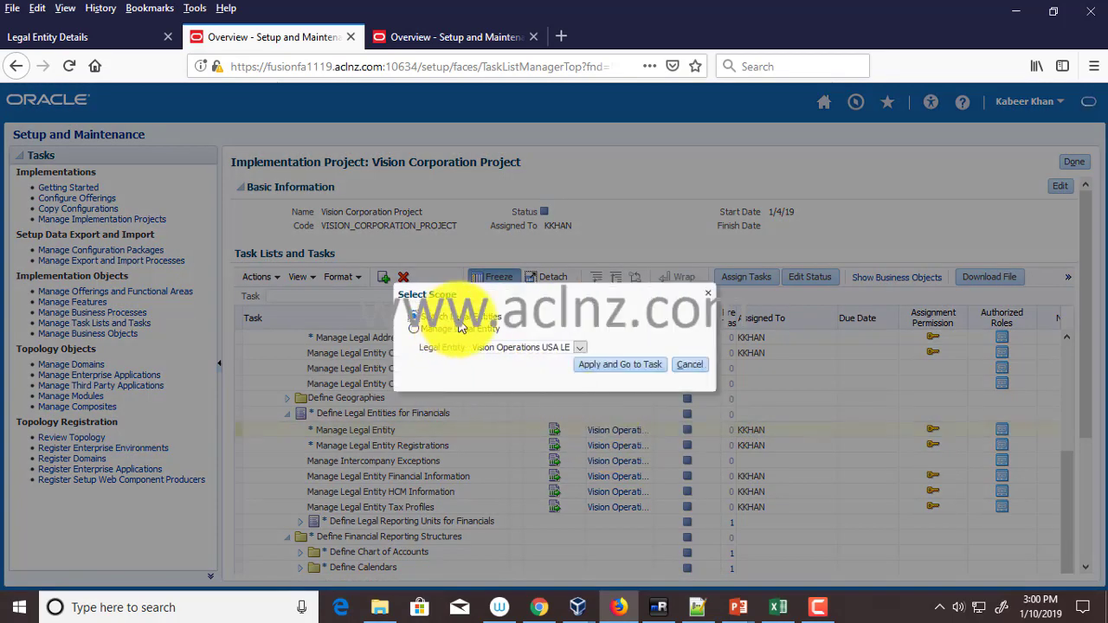
{"action": "left_click", "coordinate": [579, 347]}
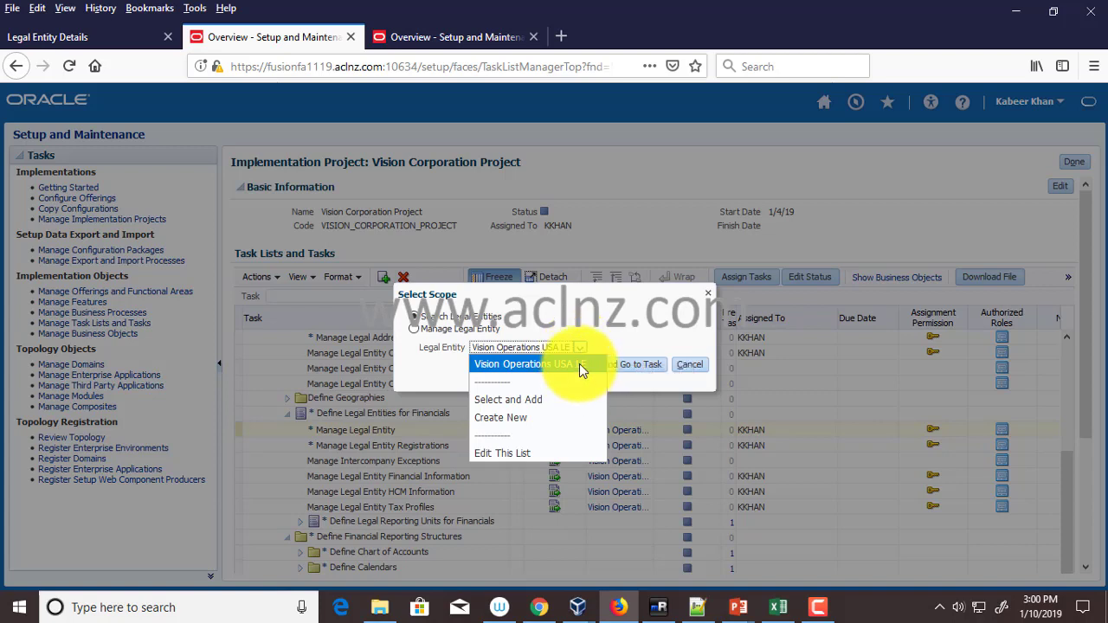
{"action": "left_click", "coordinate": [608, 327]}
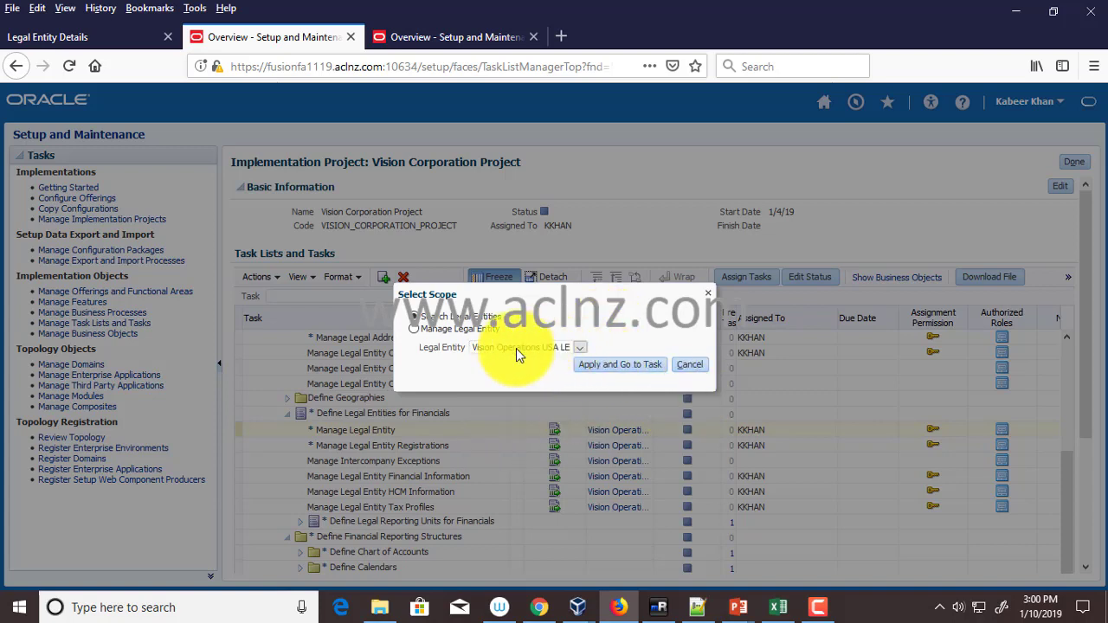
{"action": "left_click", "coordinate": [630, 365]}
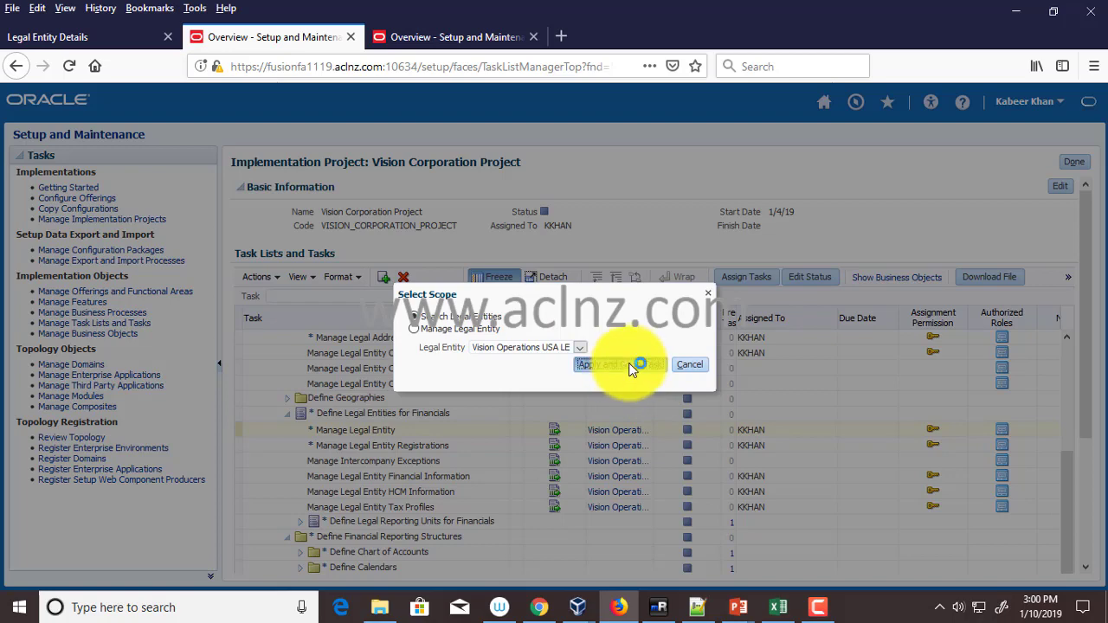